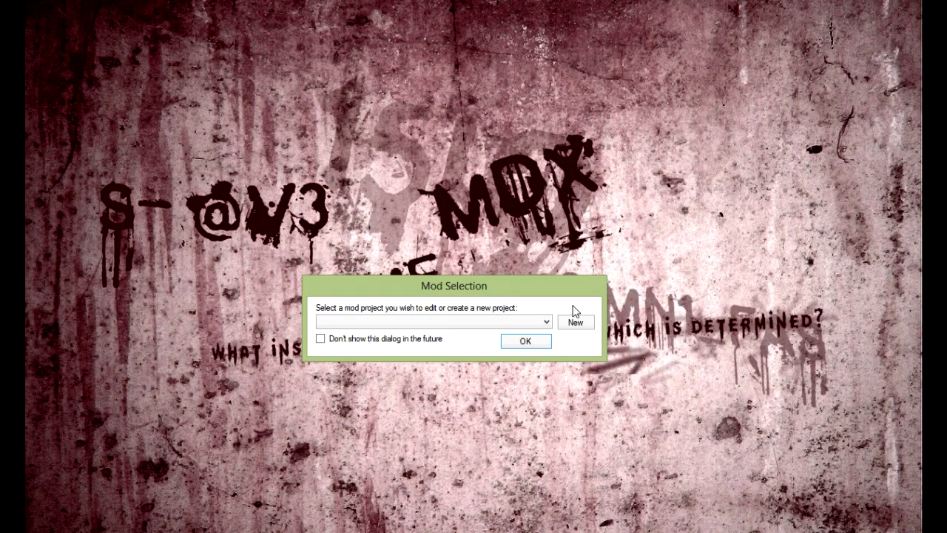
Step: Start a new mod from Mod Selection and name it customclass2
left_click(582, 323)
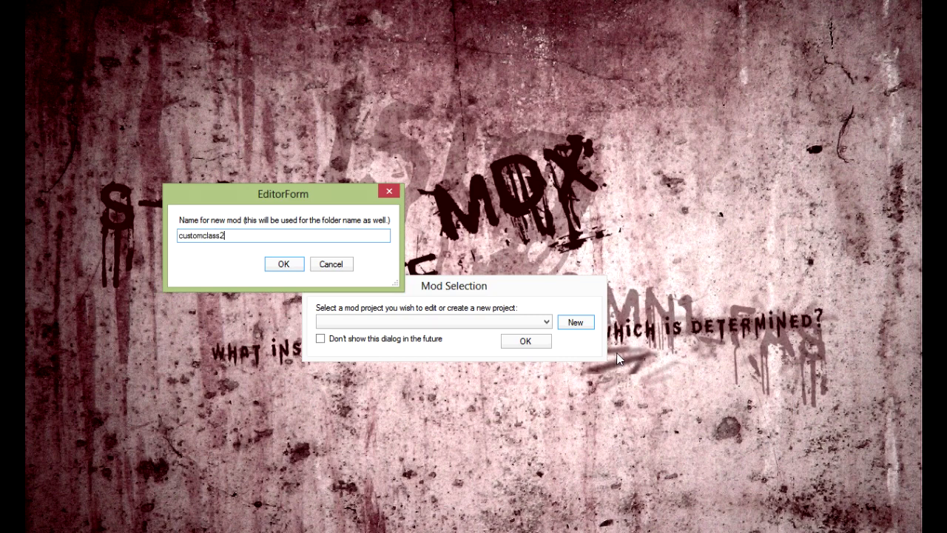
left_click(285, 265)
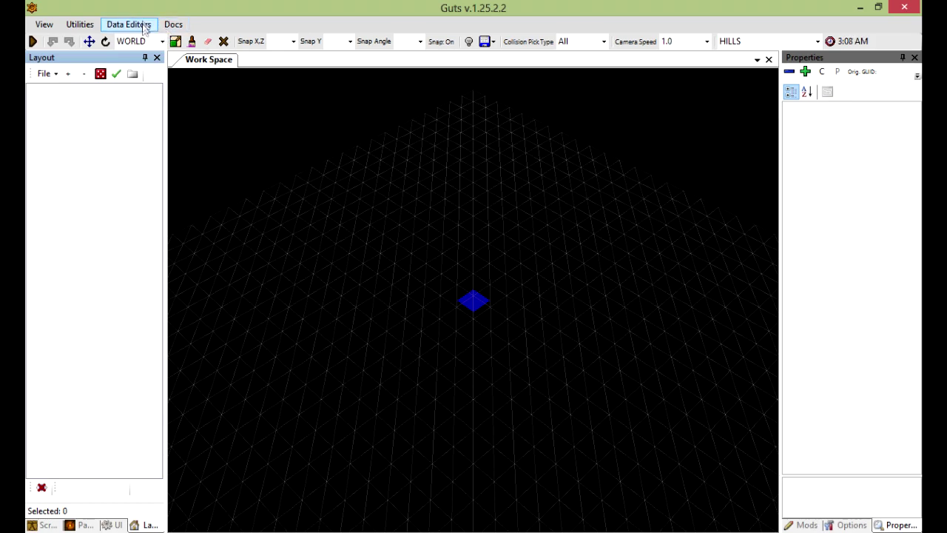
Step: Open the Unittypes hierarchy and add a dynamic unit type named FIGHTER
left_click(143, 29)
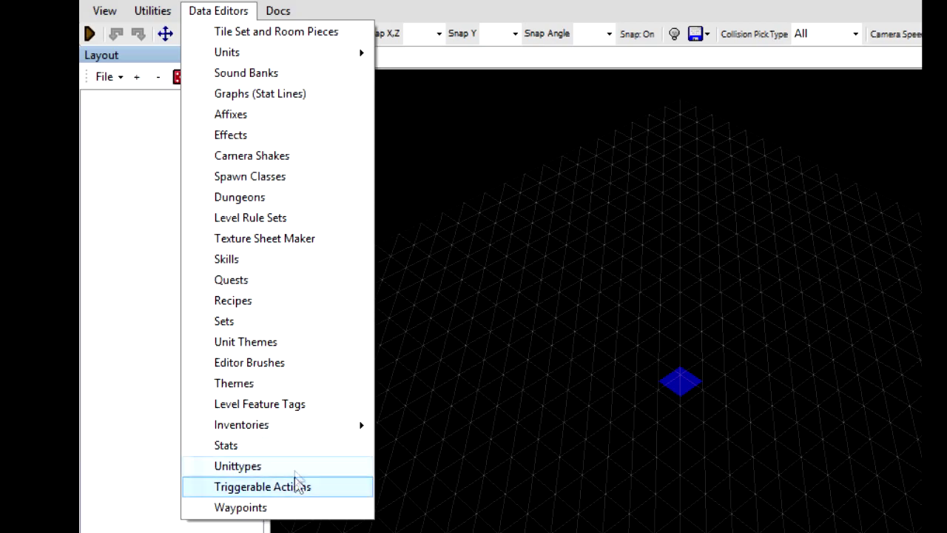
left_click(298, 468)
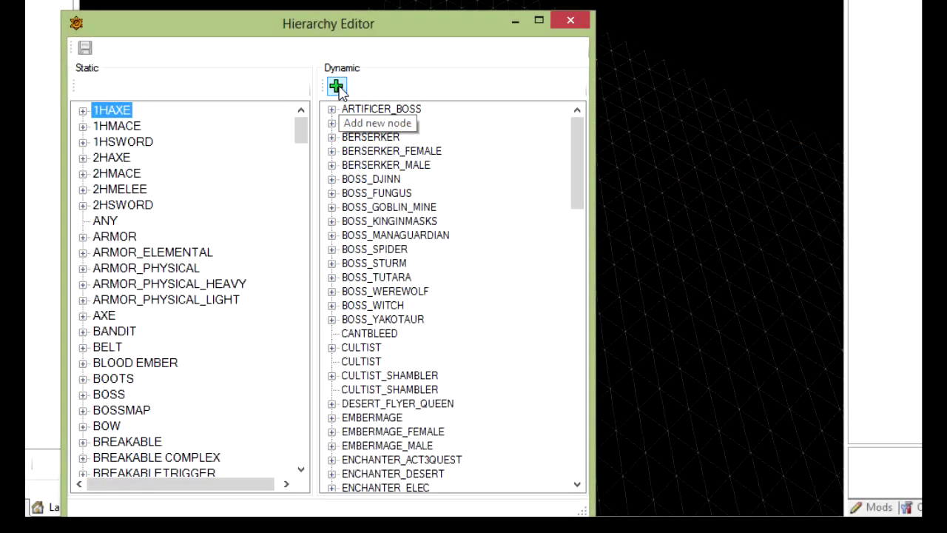
left_click(337, 87)
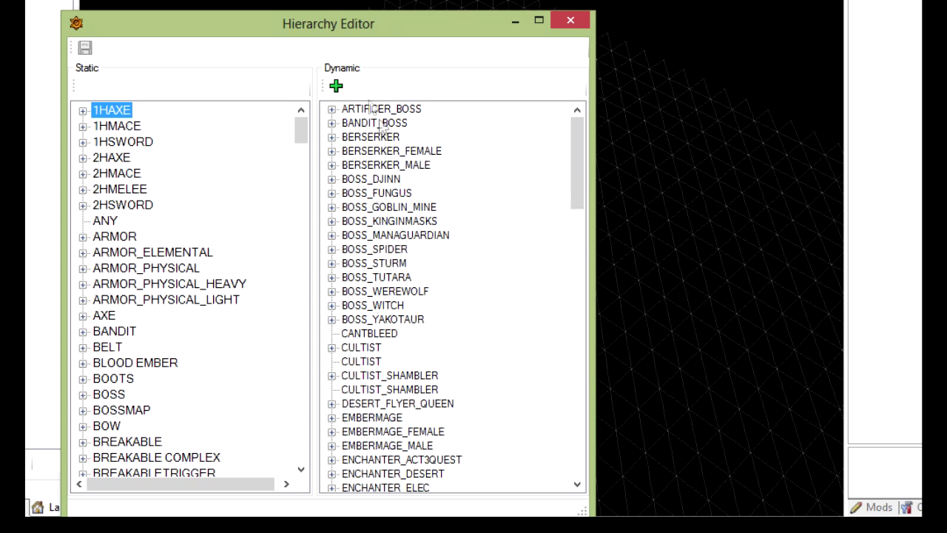
left_click(346, 87)
type("f")
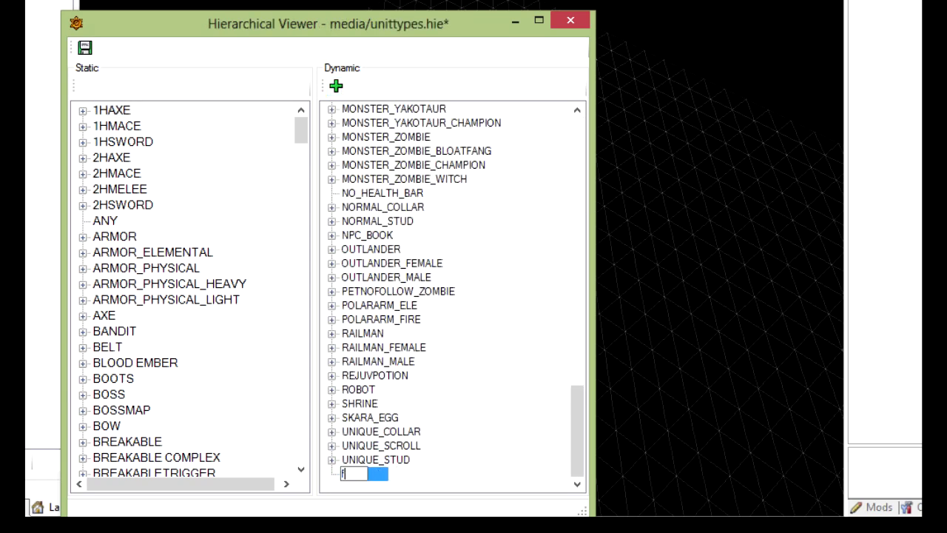
type("ighter")
key("BackSpace")
key("BackSpace")
key("BackSpace")
key("BackSpace")
key("BackSpace")
key("BackSpace")
type("FU")
key("BackSpace")
key("BackSpace")
type("FIGHTER")
key("Return")
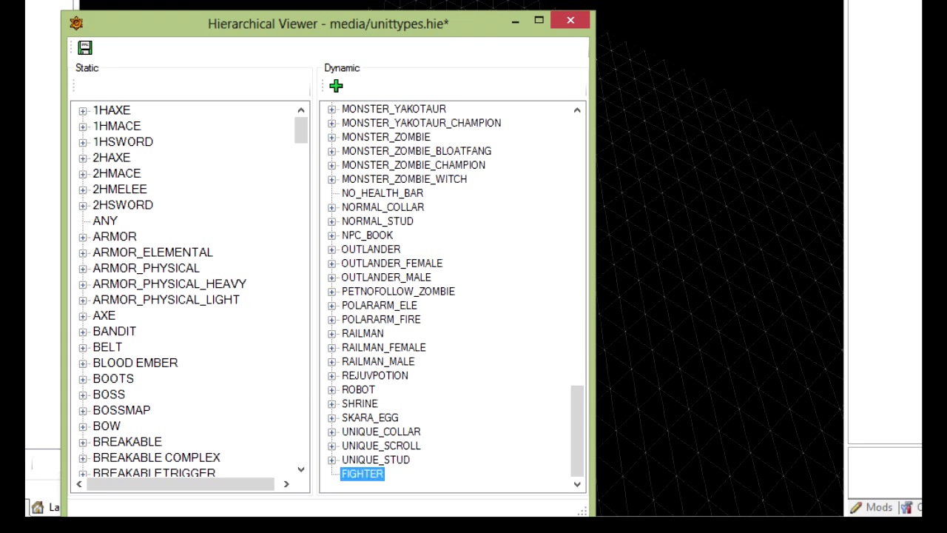
Step: Add FIGHTER_FEMALE and FIGHTER_MALE as two more dynamic unit types
left_click(337, 94)
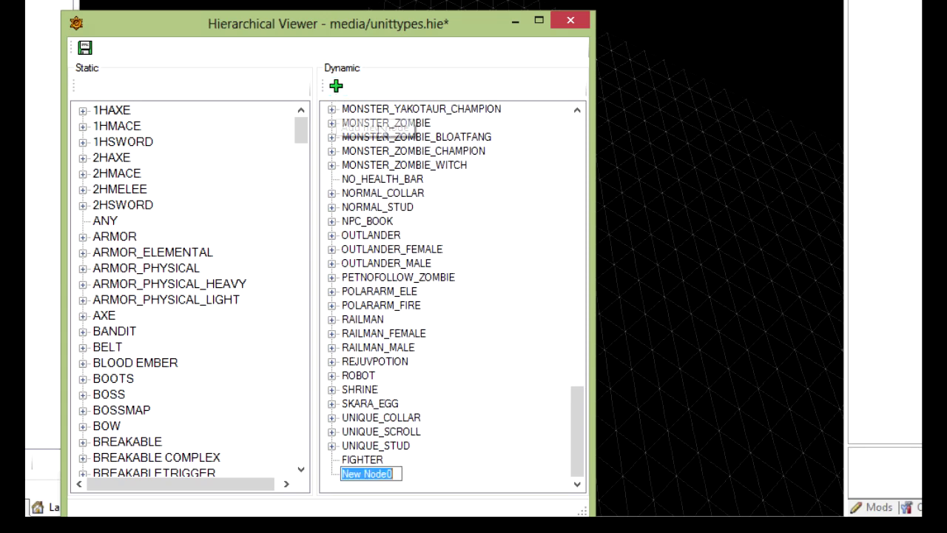
type("FIGHTER")
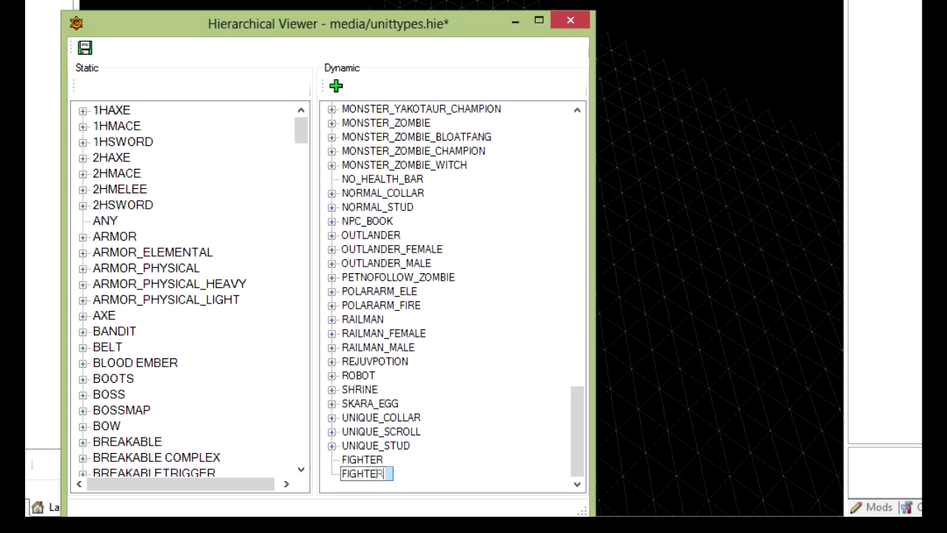
type("_FEMALE")
key("Return")
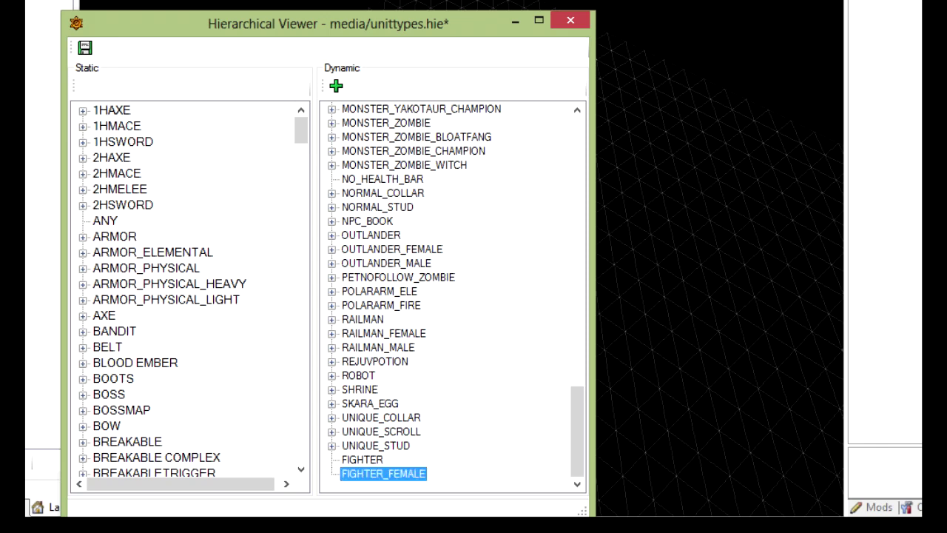
left_click(337, 87)
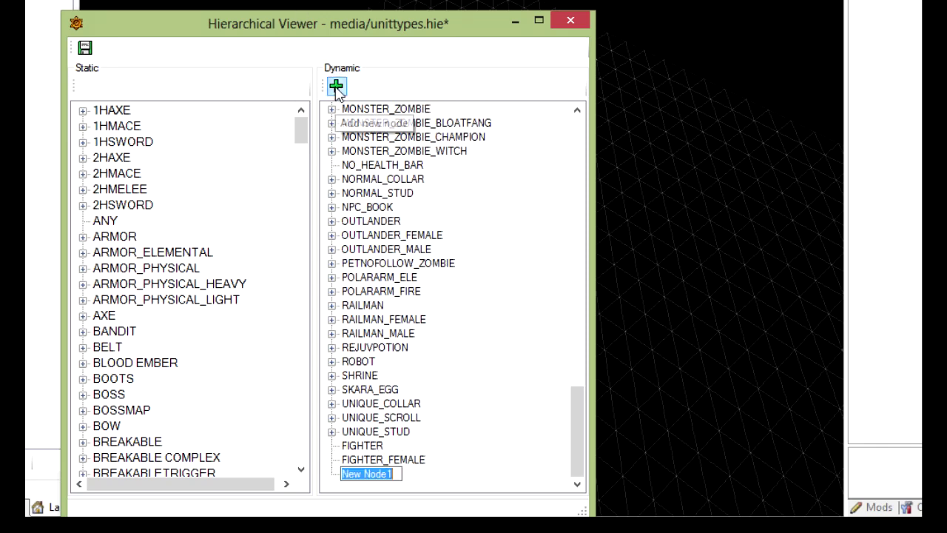
type("fI")
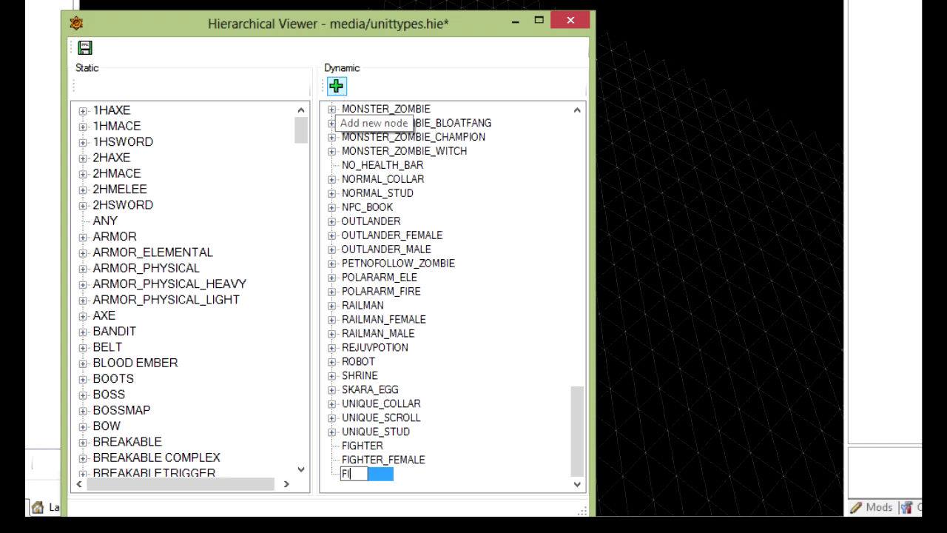
type("GHTER_MALE")
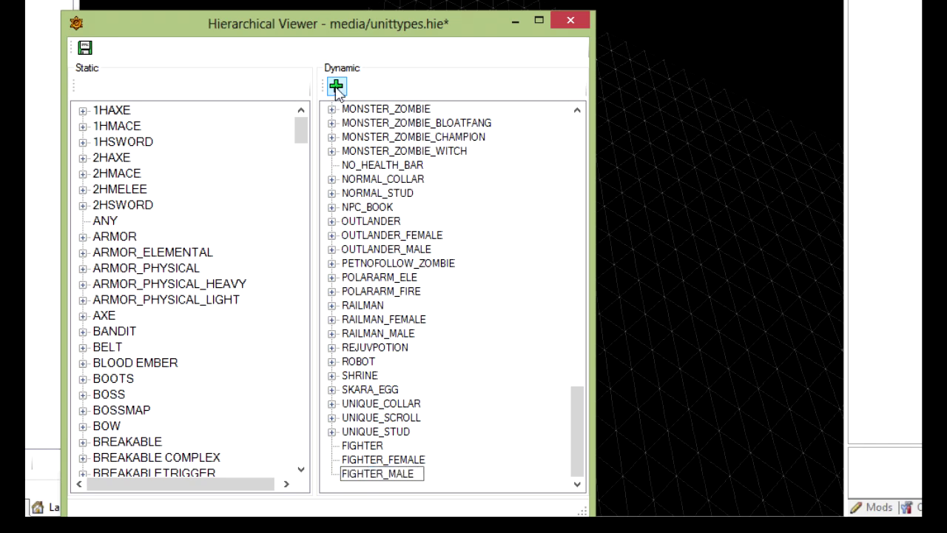
key("Return")
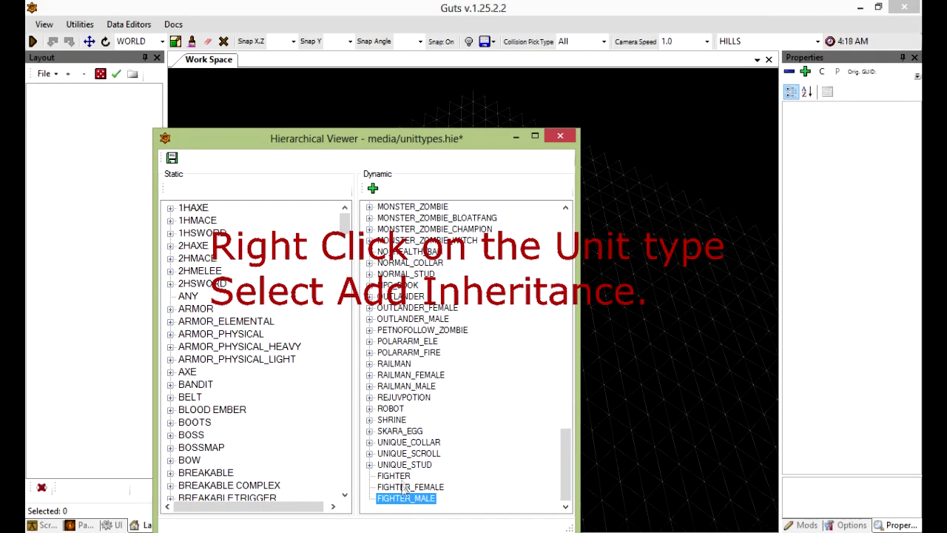
Step: Make FIGHTER inherit from PLAYER
right_click(392, 477)
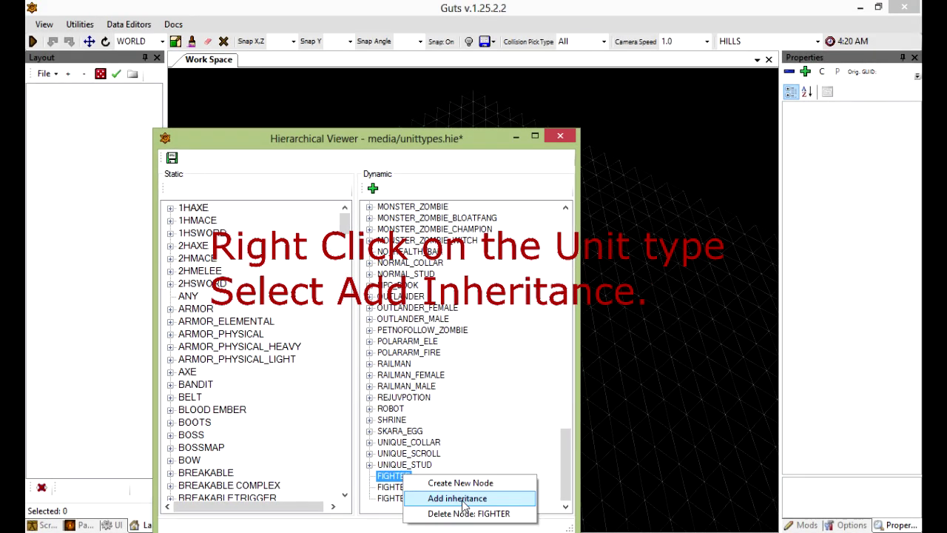
left_click(454, 497)
left_click(92, 130)
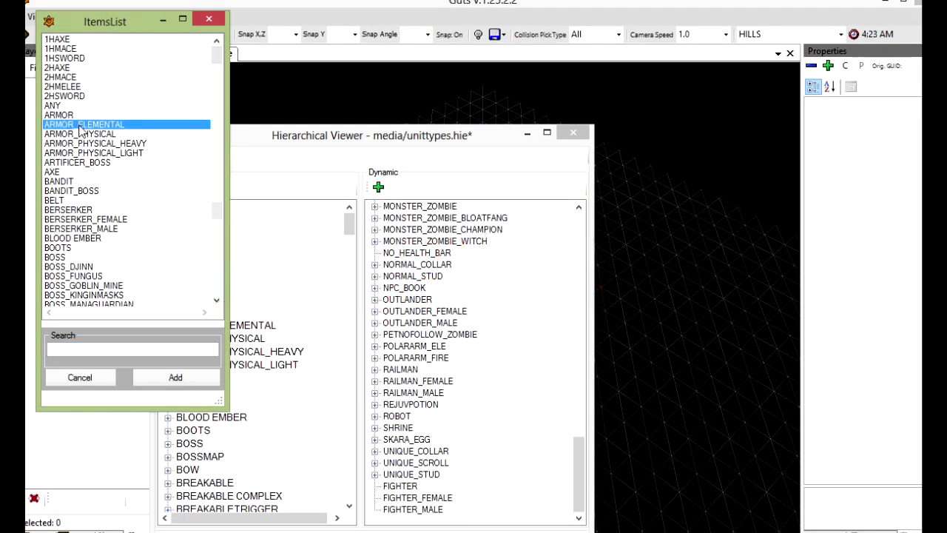
key("p")
scroll(92, 246, "down", 1)
scroll(92, 246, "down", 3)
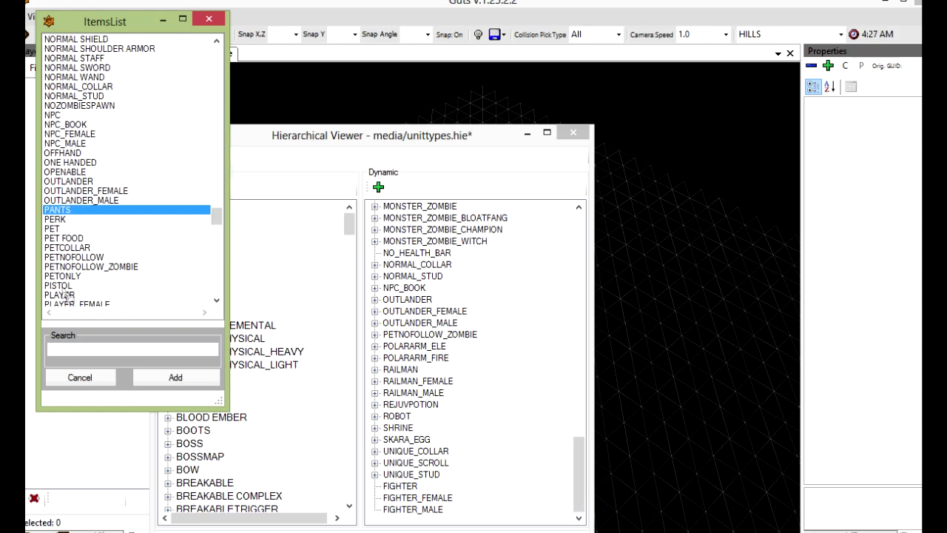
left_click(62, 294)
left_click(167, 381)
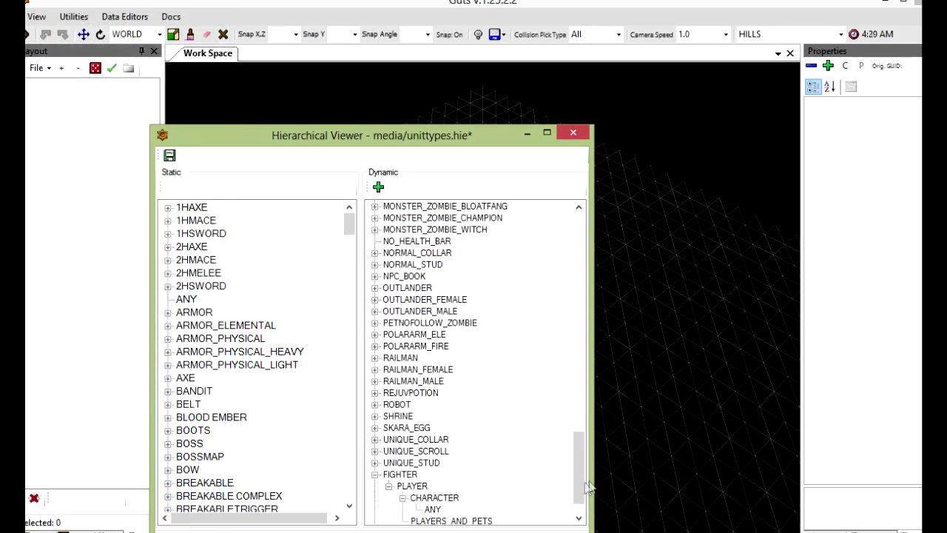
left_click(375, 475)
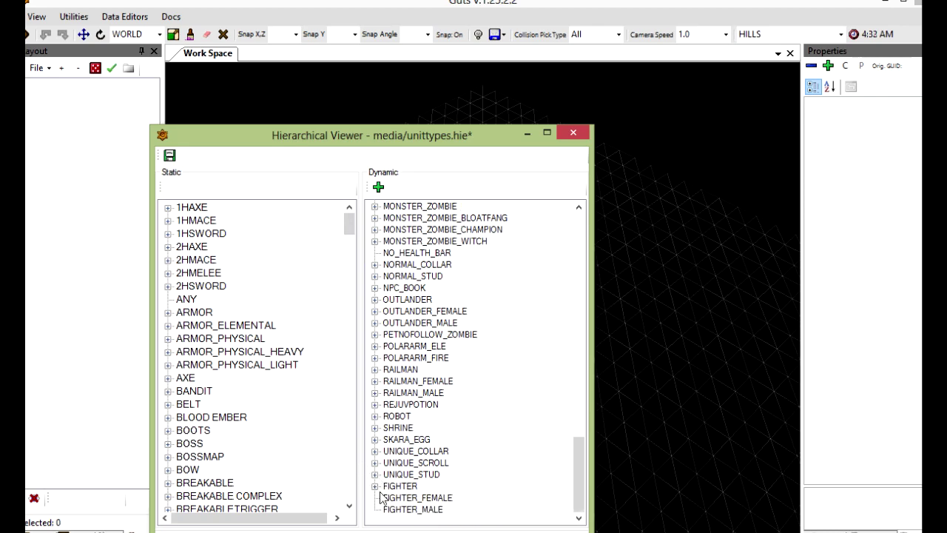
Step: Make FIGHTER_FEMALE inherit from both FIGHTER and PLAYER_FEMALE
left_click(400, 497, "ctrl")
right_click(387, 496)
left_click(442, 519)
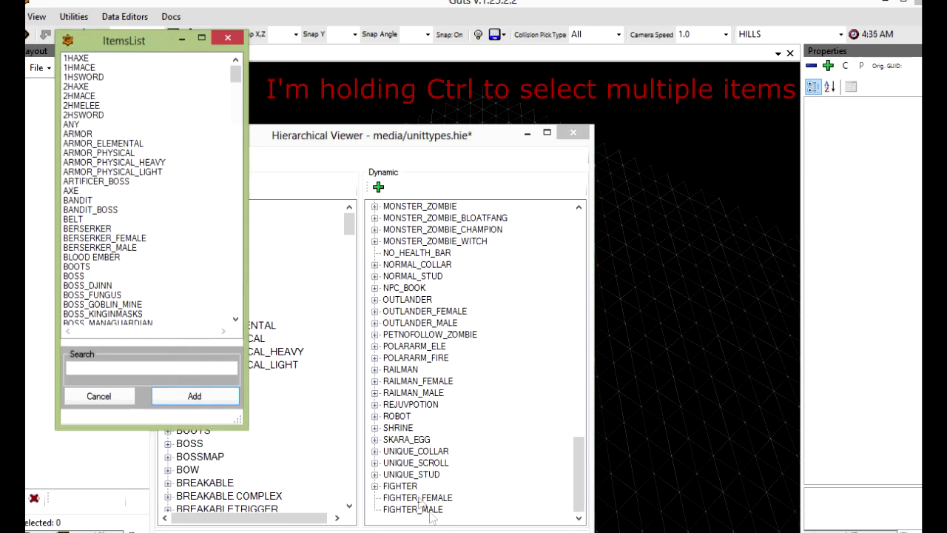
left_click(74, 124, "ctrl")
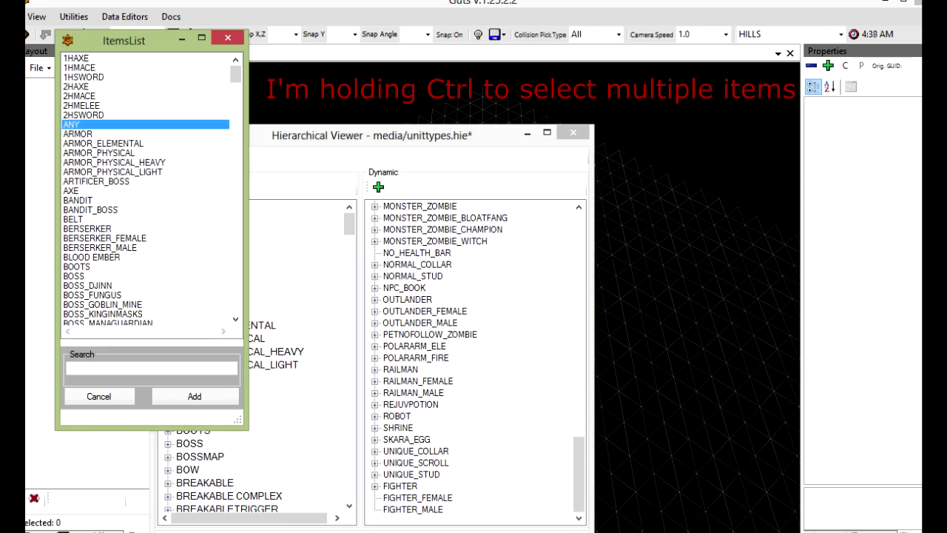
key("f")
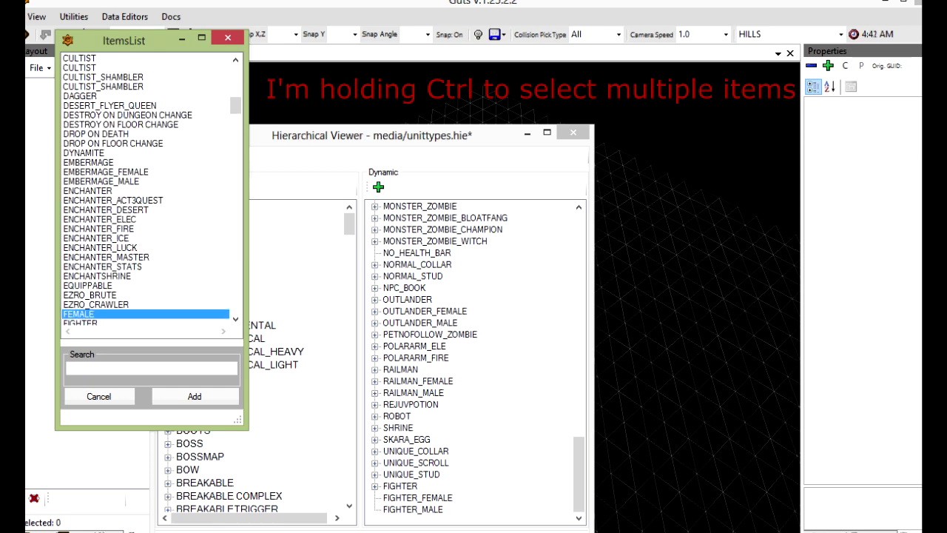
key("f")
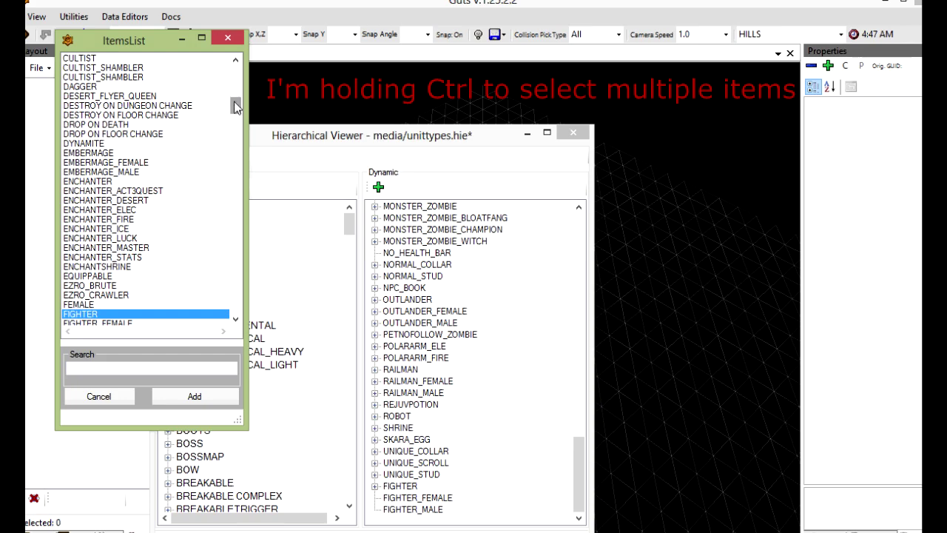
left_click_drag(236, 106, 231, 244)
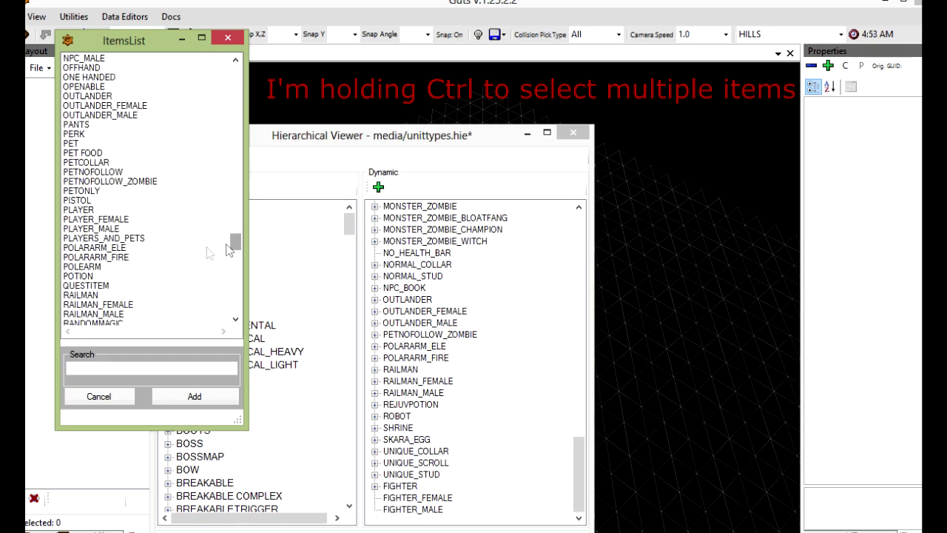
left_click(111, 221, "ctrl")
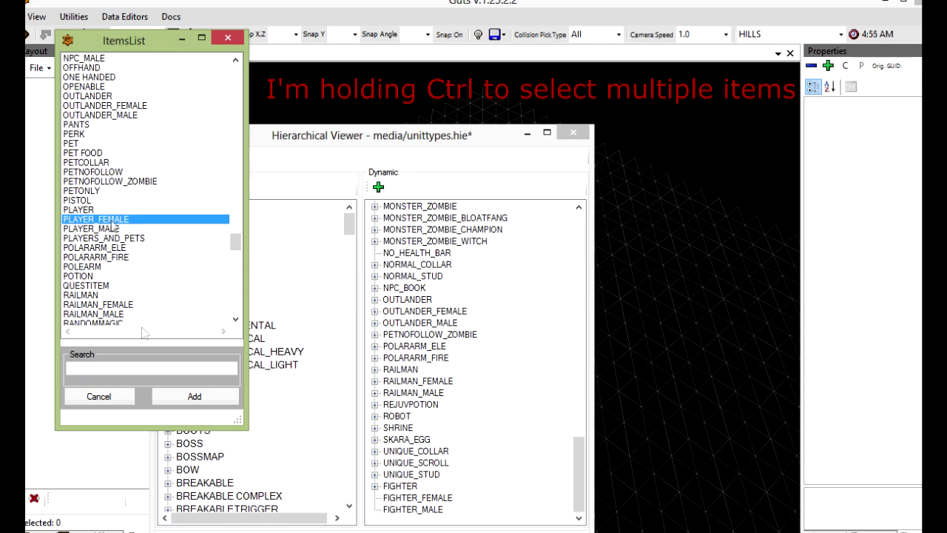
left_click(192, 397)
left_click(375, 405)
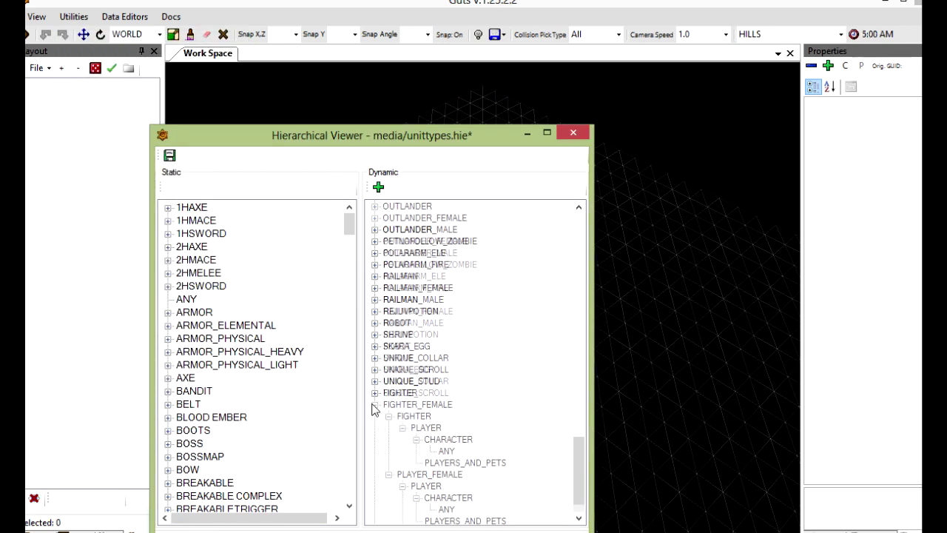
left_click(415, 510)
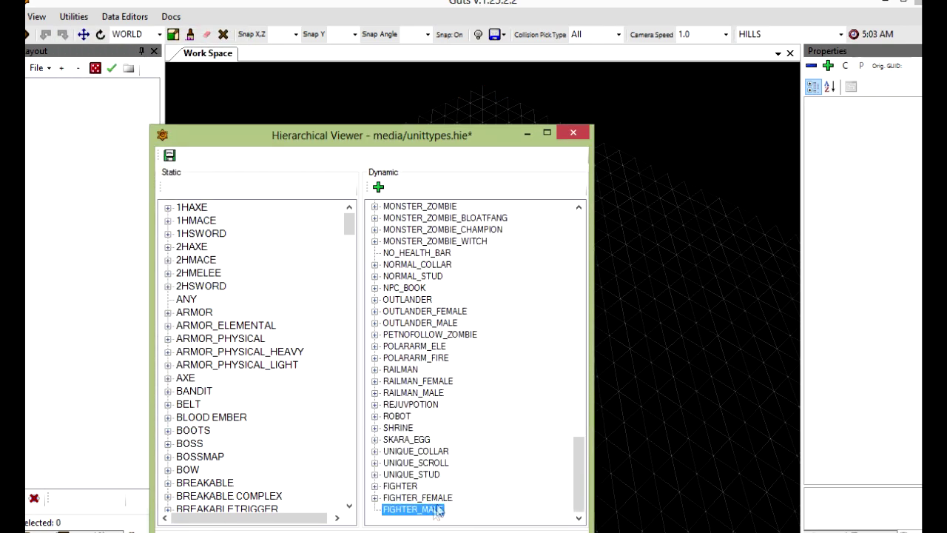
right_click(423, 509)
Step: Give FIGHTER_MALE the parent types PLAYER_MALE and FIGHTER, then save unittypes.hie
left_click(464, 518)
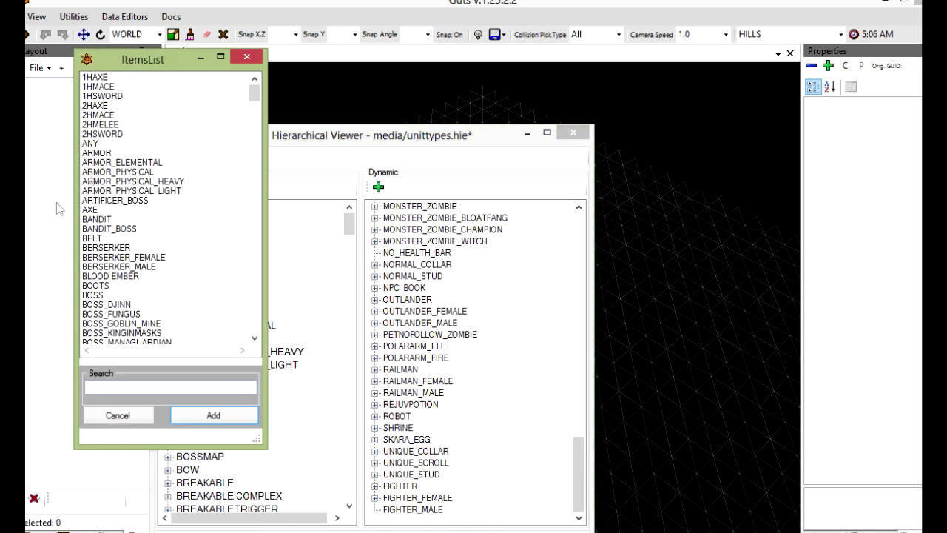
left_click(89, 173)
key("p")
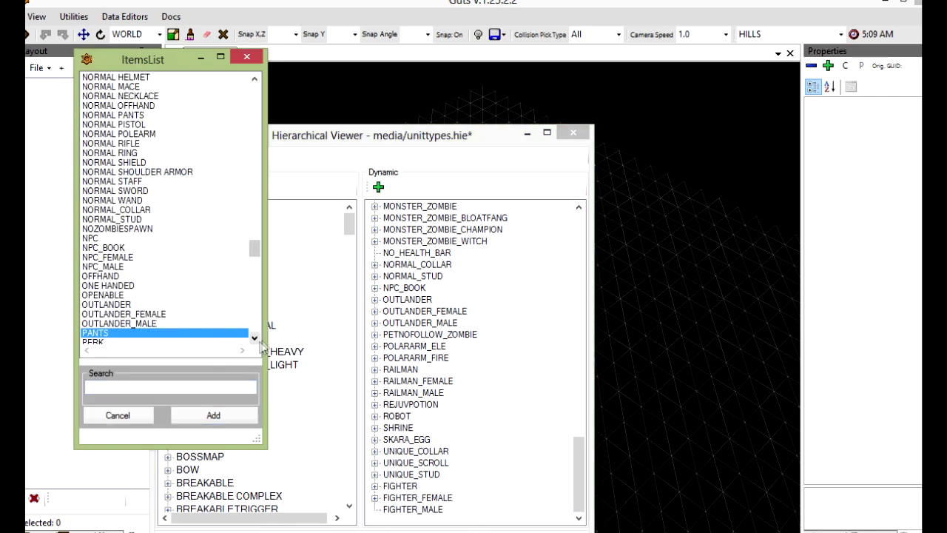
left_click_drag(255, 338, 255, 338)
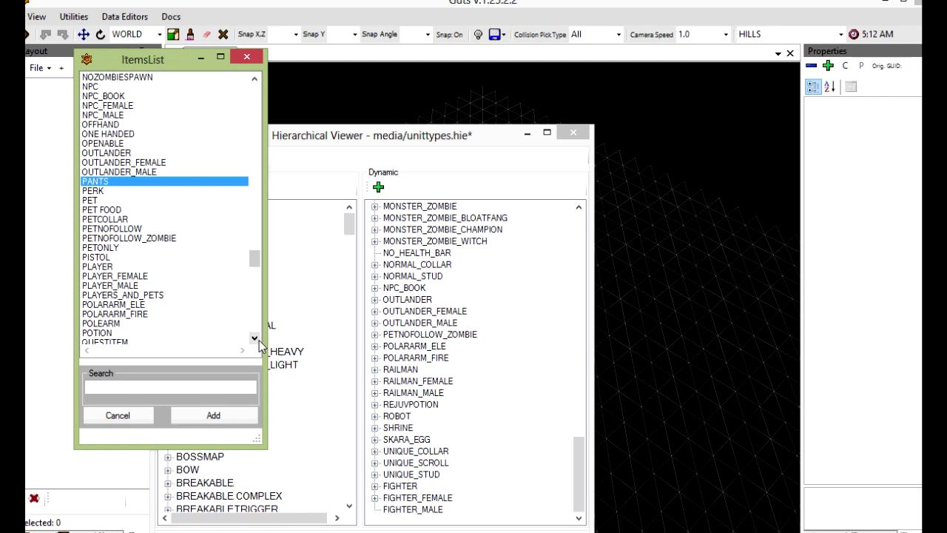
left_click(137, 286, "ctrl")
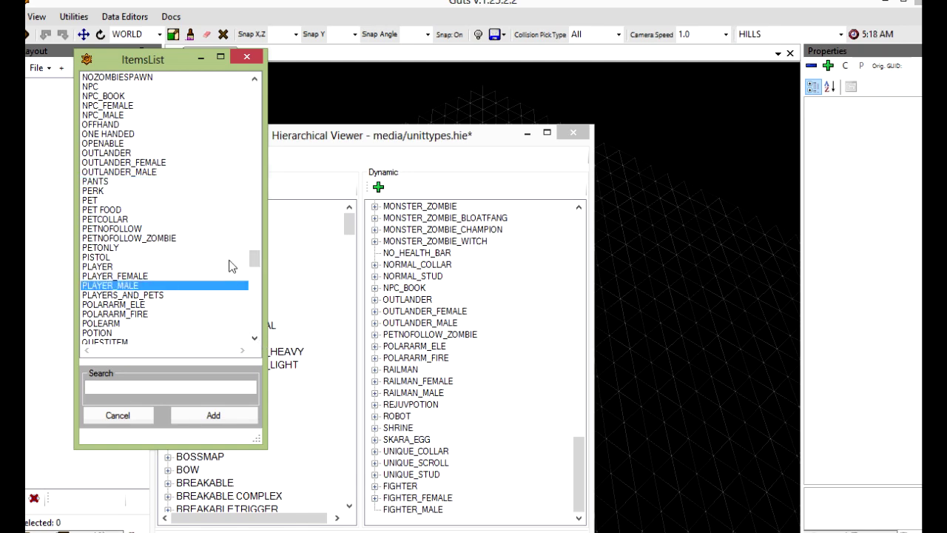
left_click_drag(258, 264, 260, 135)
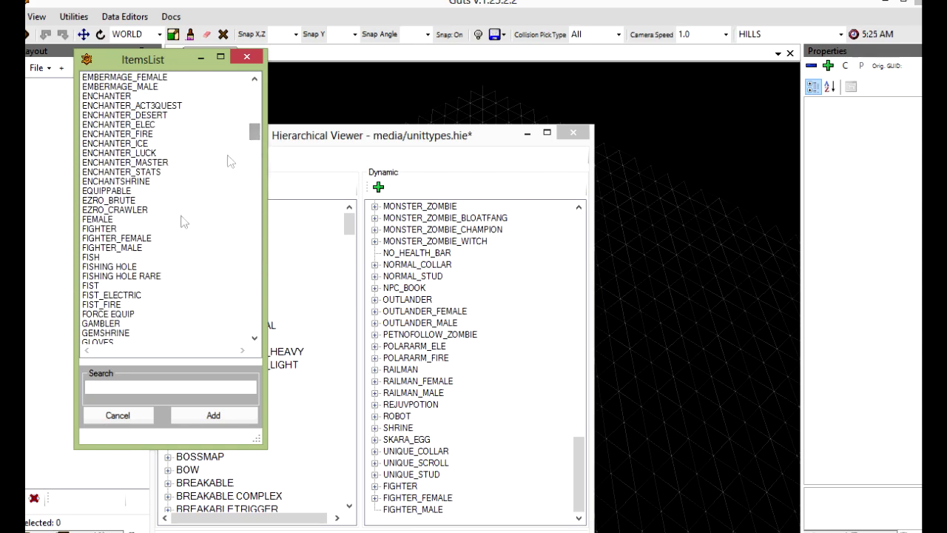
left_click(108, 229)
left_click(211, 426)
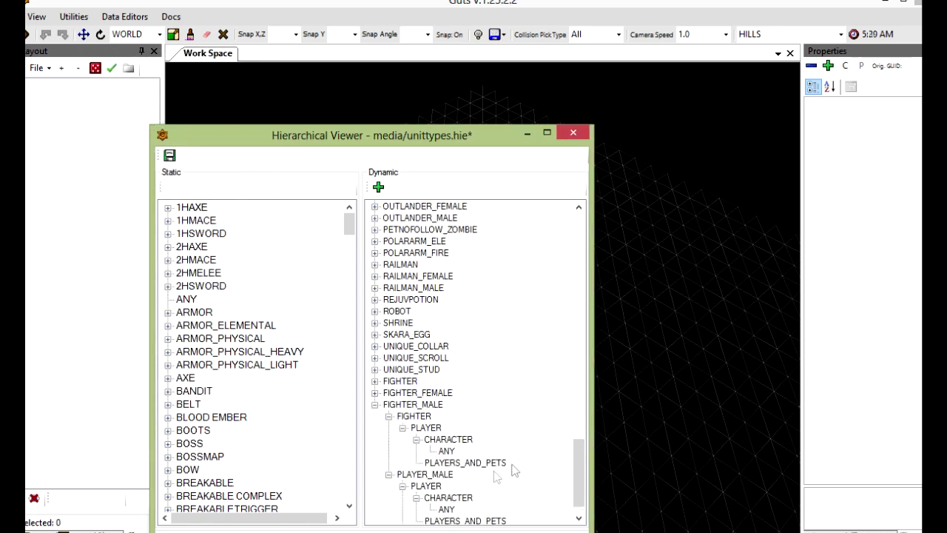
scroll(581, 458, "down", 1)
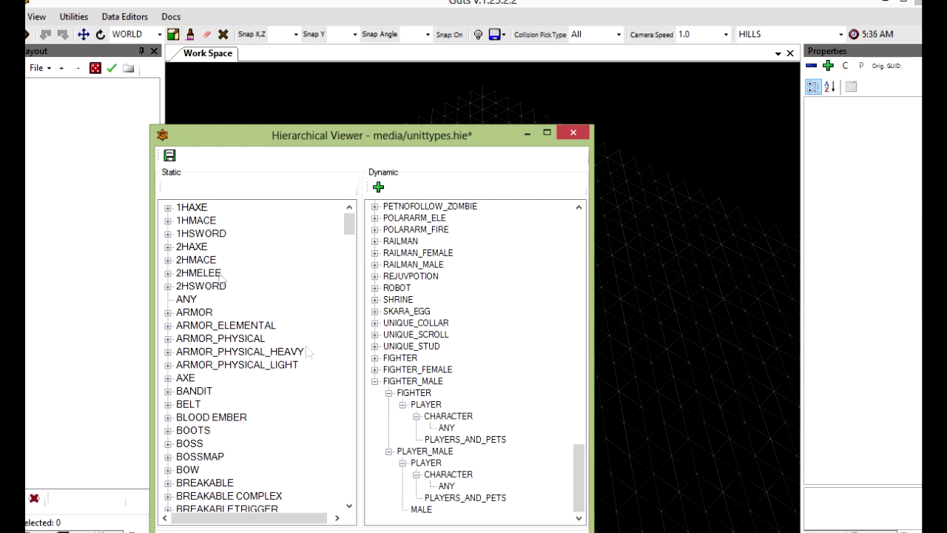
left_click(175, 160)
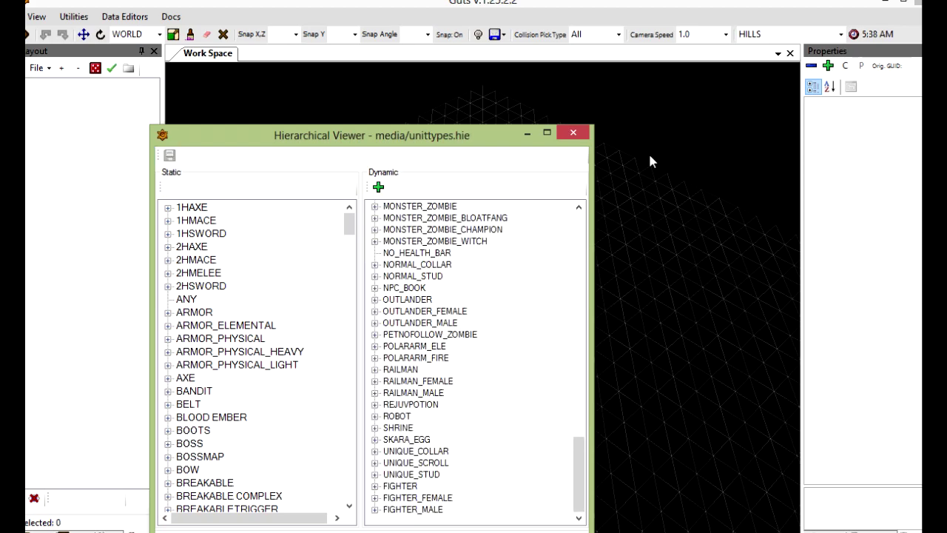
Step: Close the hierarchy viewer, open the PLAYERS editor maximized, and select Hum_Berserker_Base
left_click(574, 133)
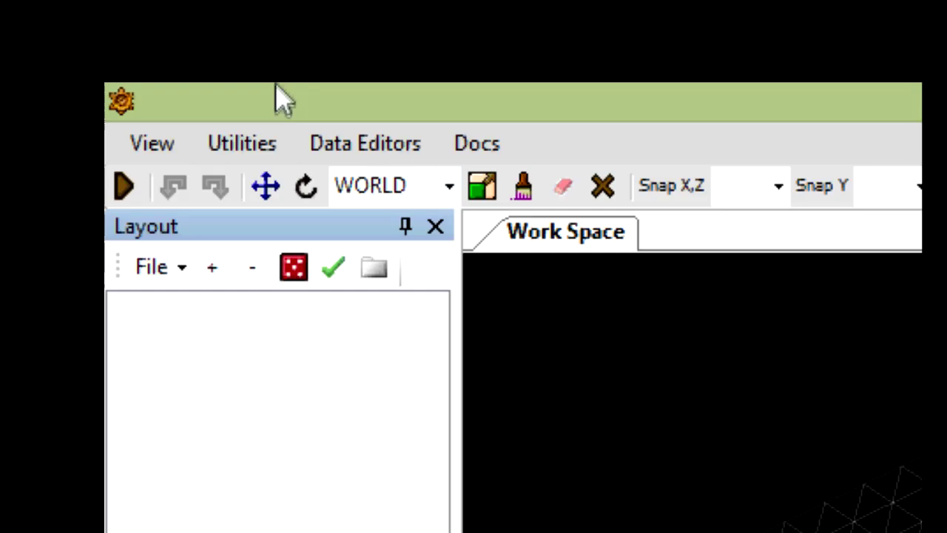
left_click(375, 149)
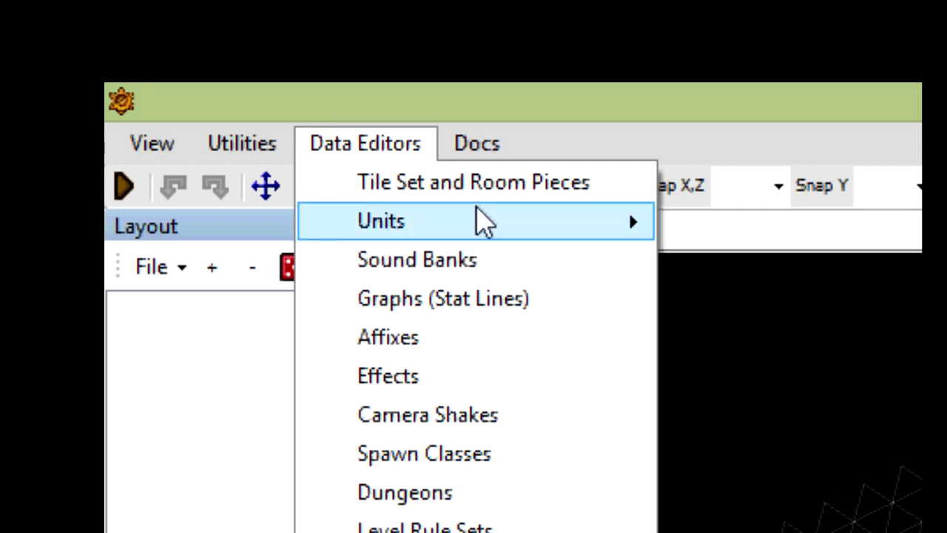
mouse_move(482, 220)
left_click(835, 306)
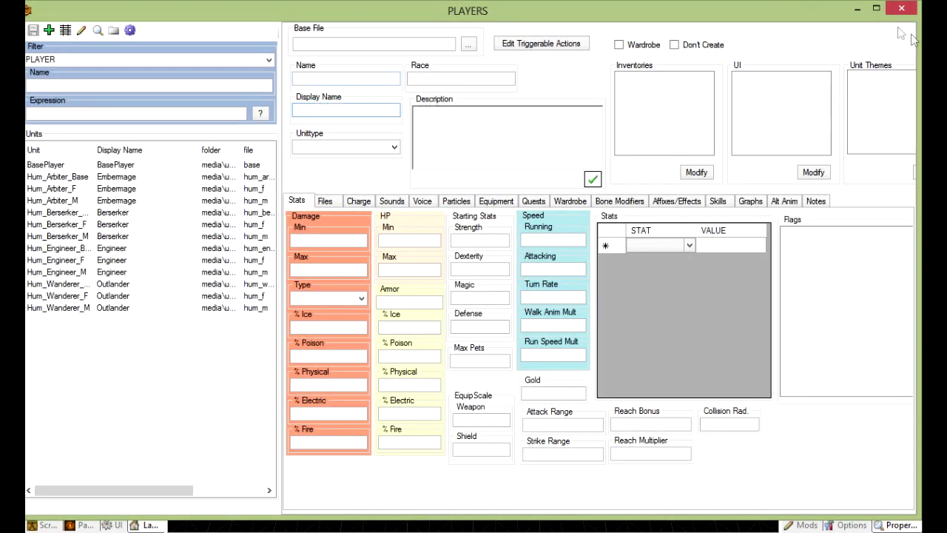
left_click(876, 7)
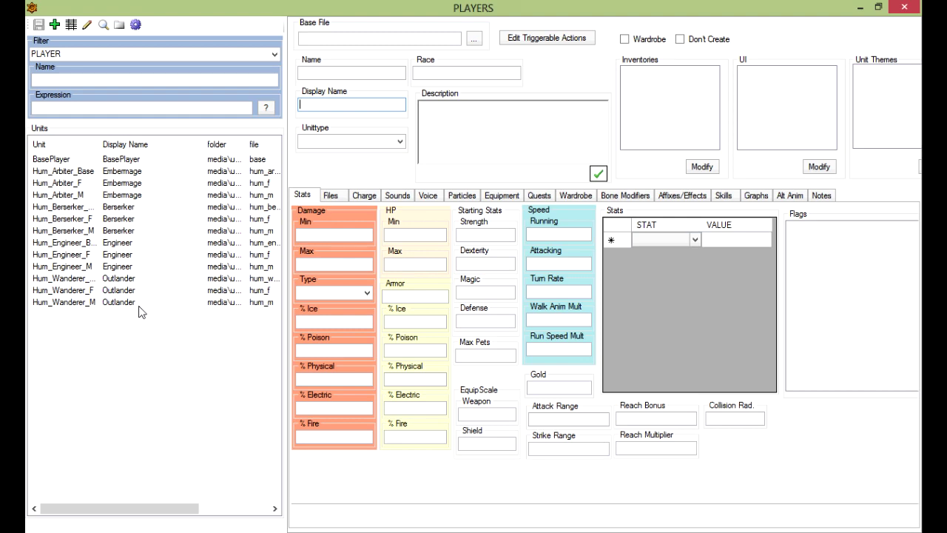
left_click(68, 210)
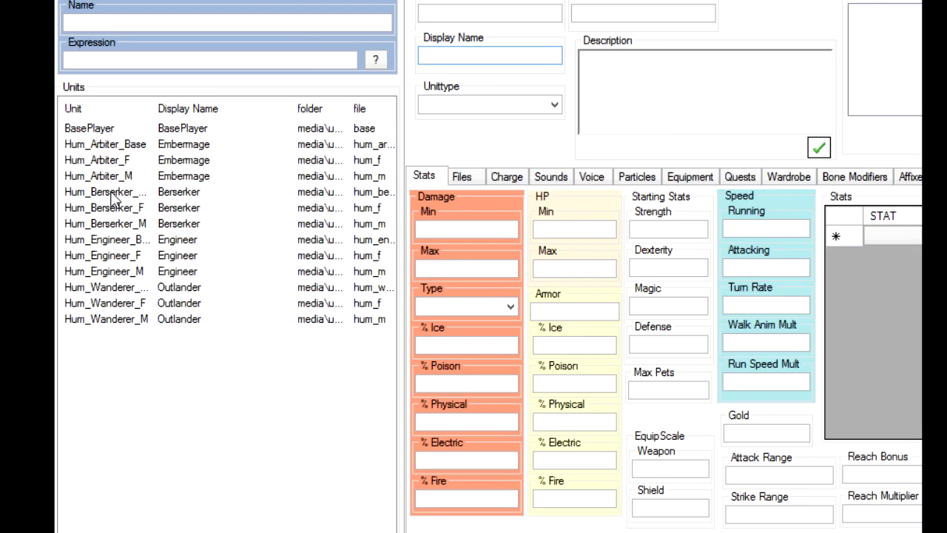
left_click(112, 196)
Step: Clone Hum_Berserker_Base as Hum_Fighter_Base into the players\FIGHTER folder
right_click(114, 195)
left_click(180, 200)
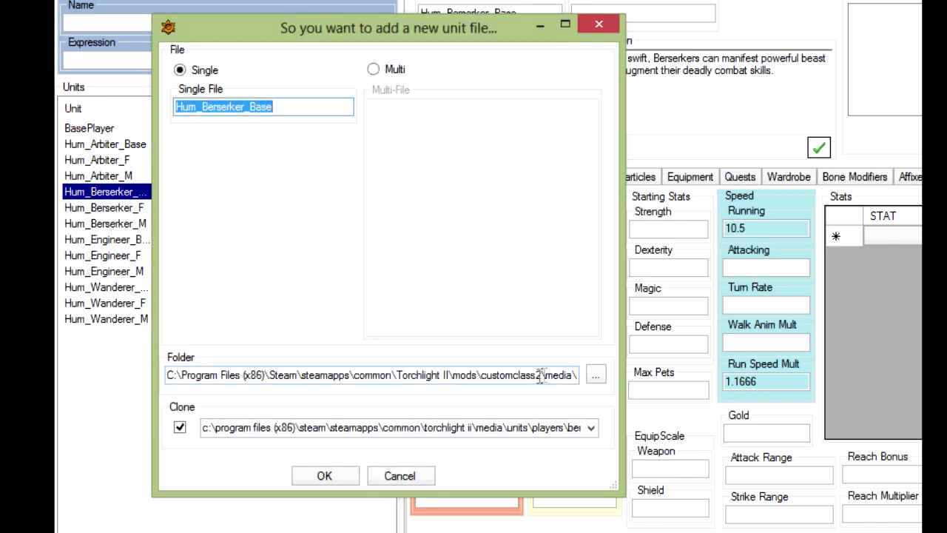
left_click_drag(541, 374, 651, 392)
double_click(556, 376)
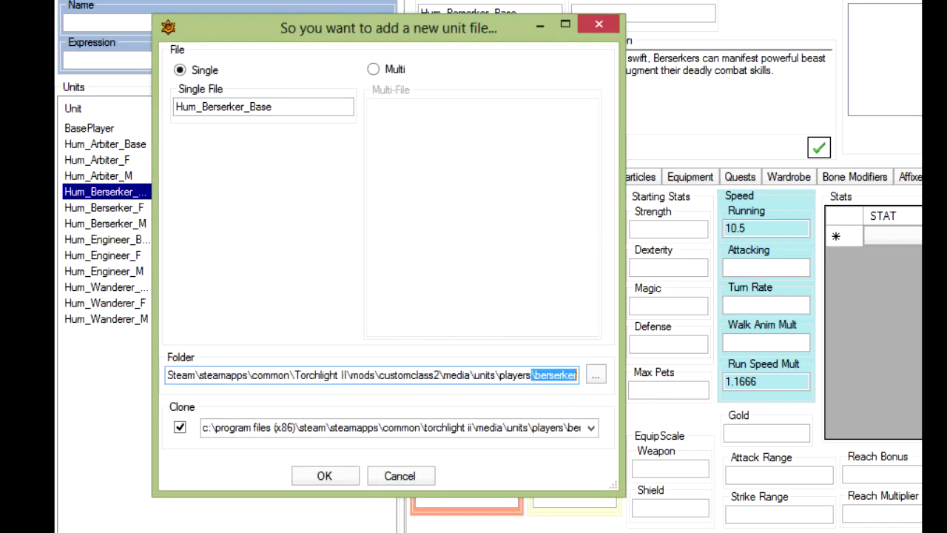
key("BackSpace")
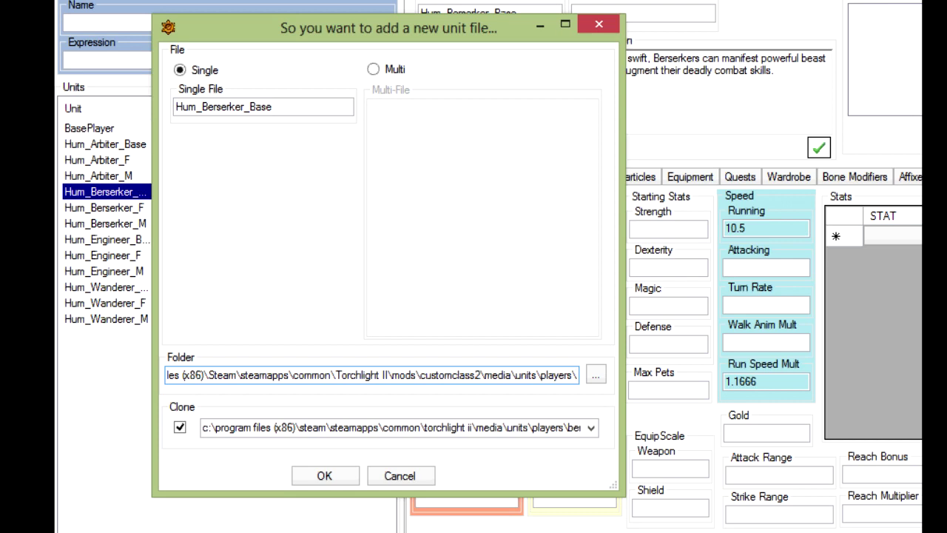
type("FIGHTER")
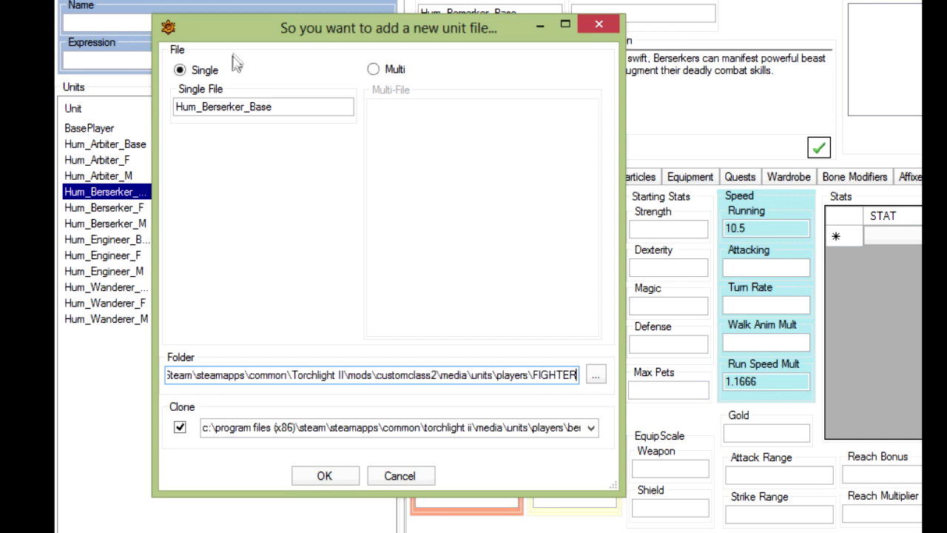
left_click(241, 107)
key("BackSpace")
key("BackSpace")
key("BackSpace")
key("BackSpace")
key("BackSpace")
key("BackSpace")
key("BackSpace")
key("BackSpace")
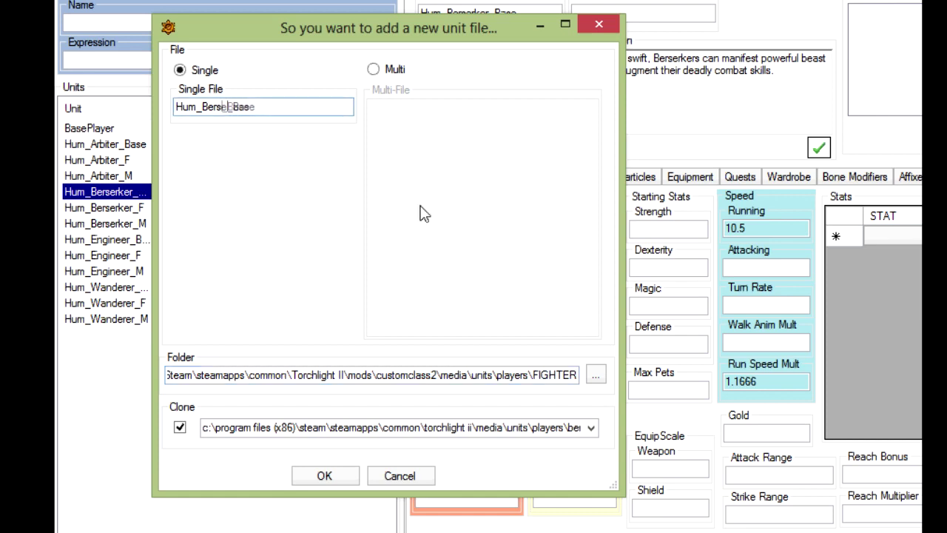
type("Fighter")
left_click(344, 476)
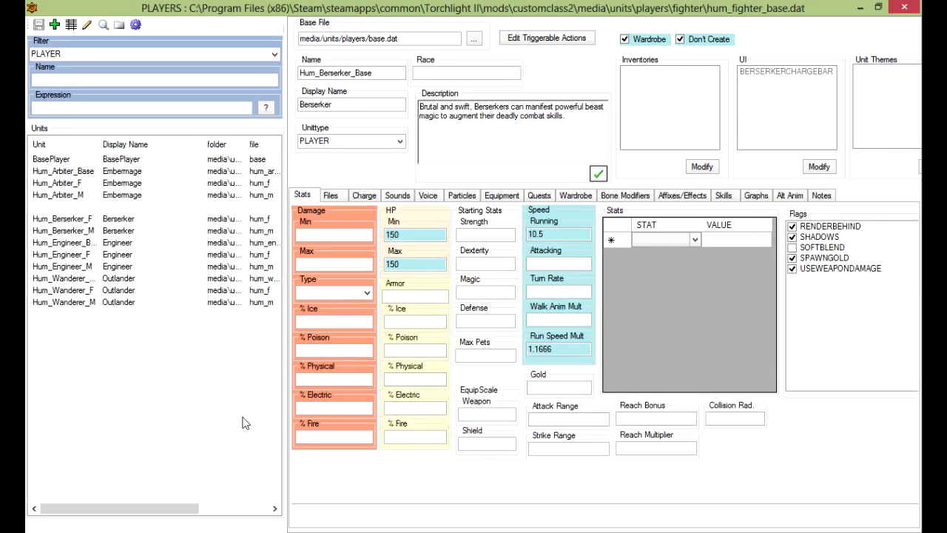
Step: Set display name to Fighter and description to 'The fighter class specializes in using their fists.'
double_click(370, 99)
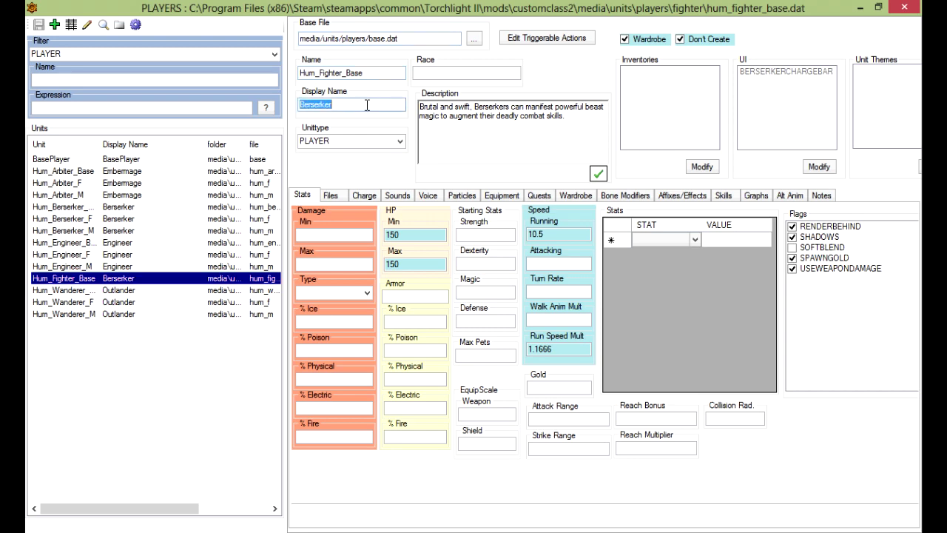
type("Fl")
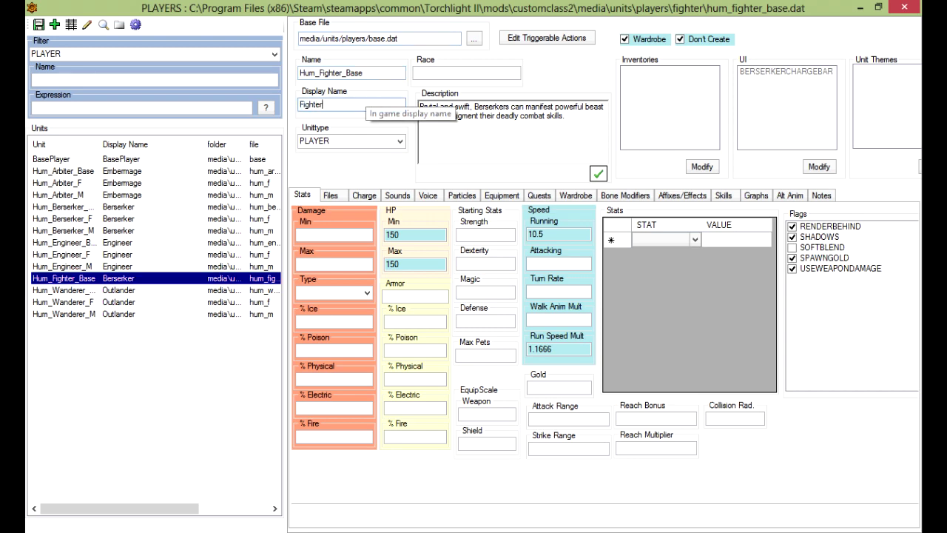
left_click(531, 141)
key("ctrl+a")
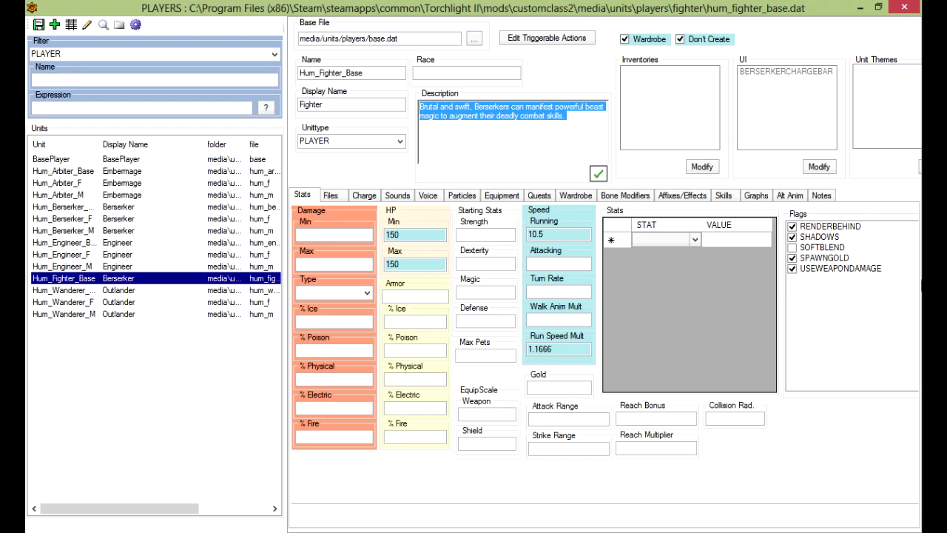
type("The")
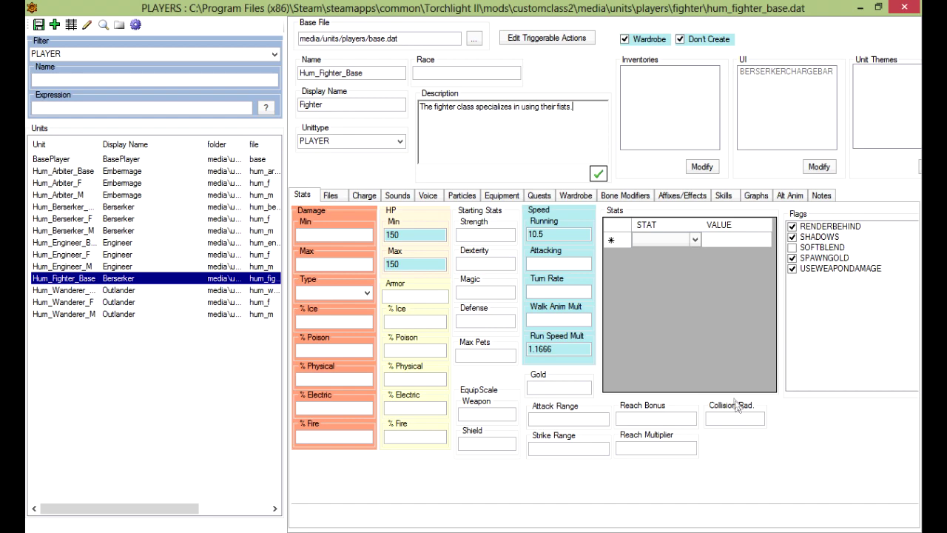
left_click(723, 196)
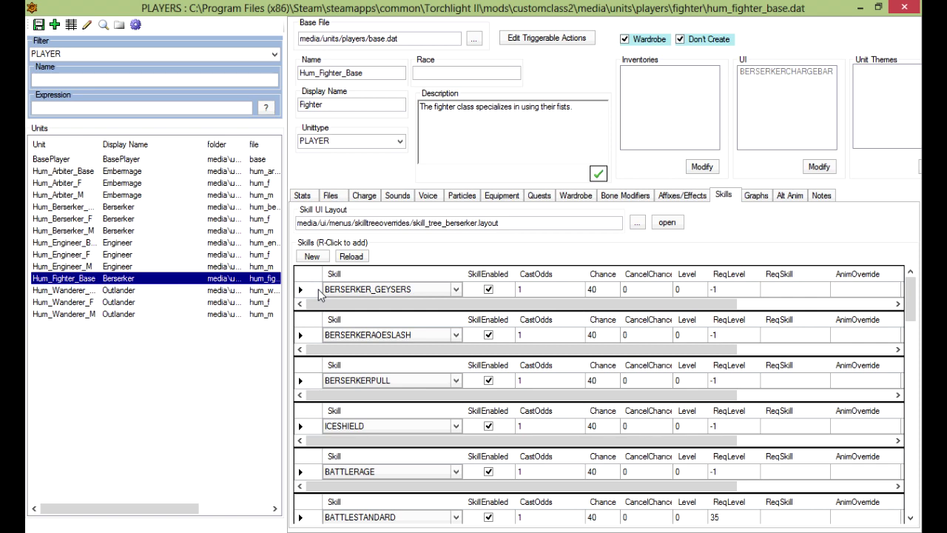
Step: Review Hum_Fighter_Base's inherited skills list, then save the unit
scroll(320, 294, "down", 10)
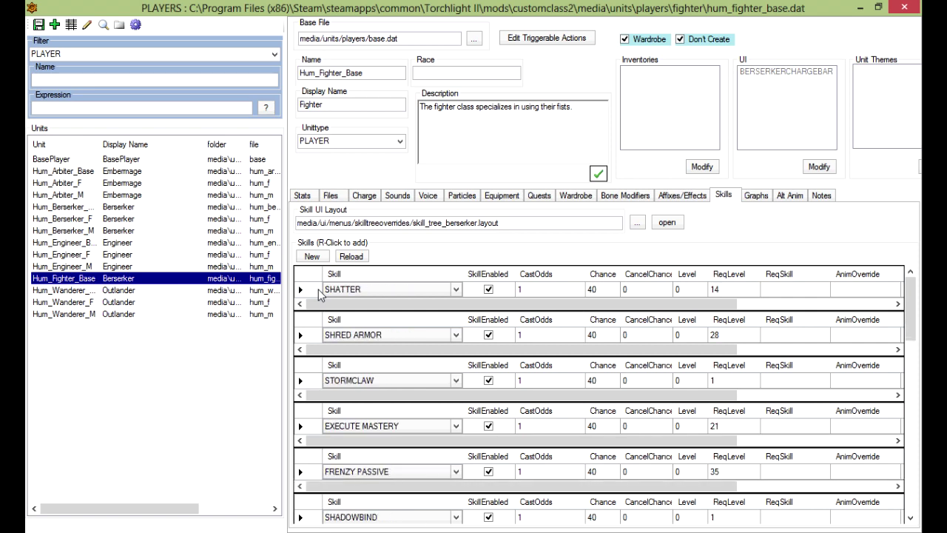
scroll(320, 294, "down", 10)
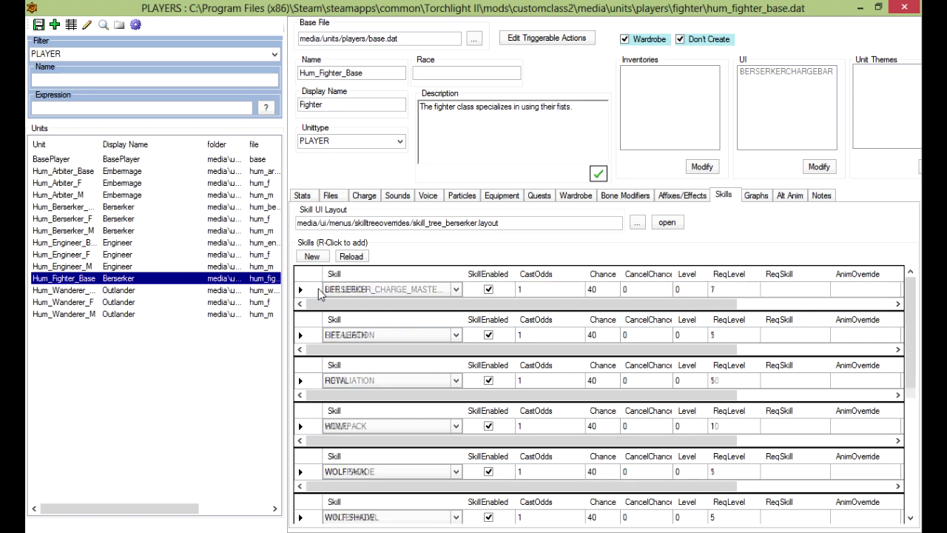
scroll(320, 294, "down", 10)
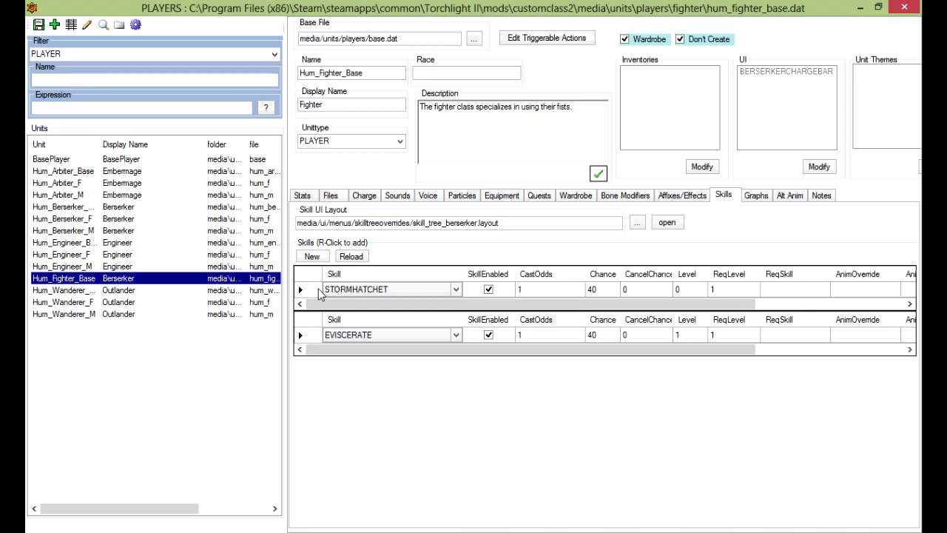
scroll(318, 291, "down", 3)
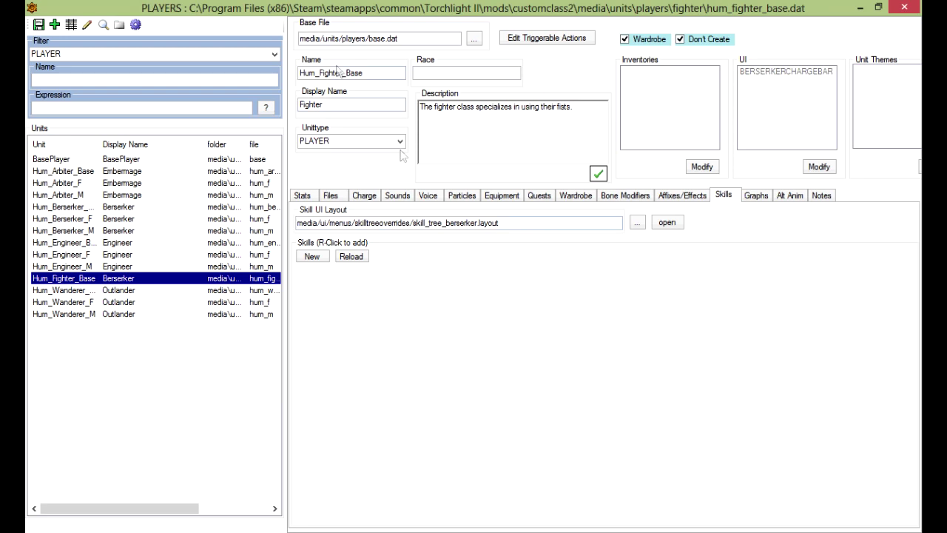
left_click(368, 73)
left_click(37, 25)
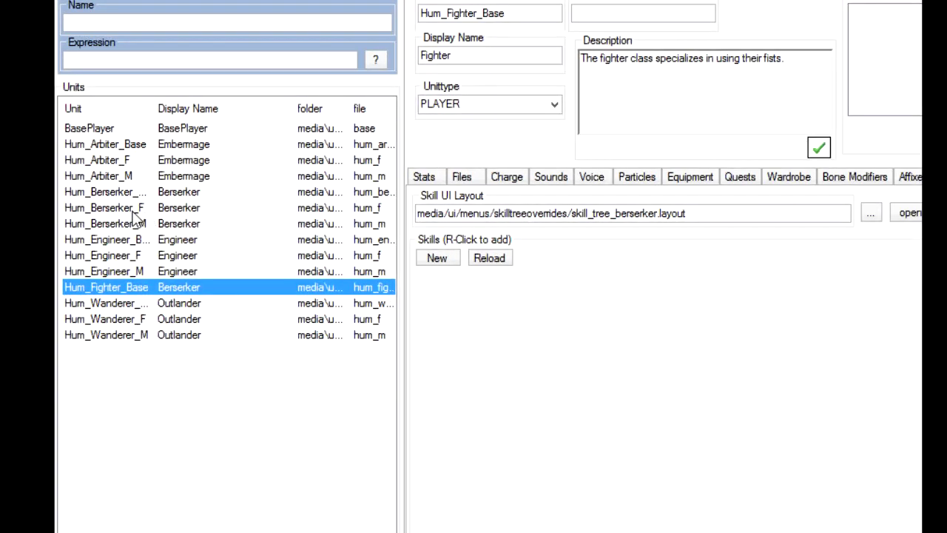
Step: Clone Hum_Berserker_F as Hum_Fighter_F into the players\fighter folder
left_click(135, 208)
right_click(134, 210)
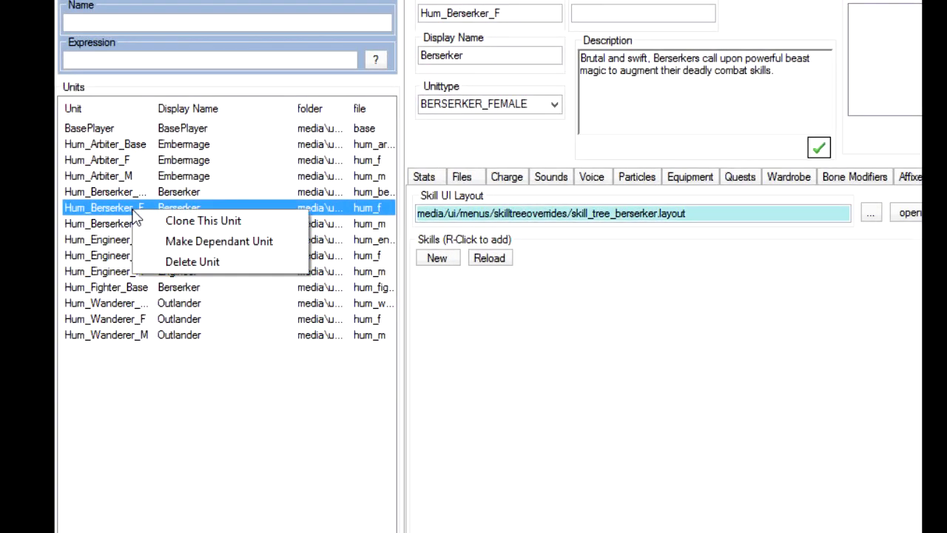
left_click(204, 222)
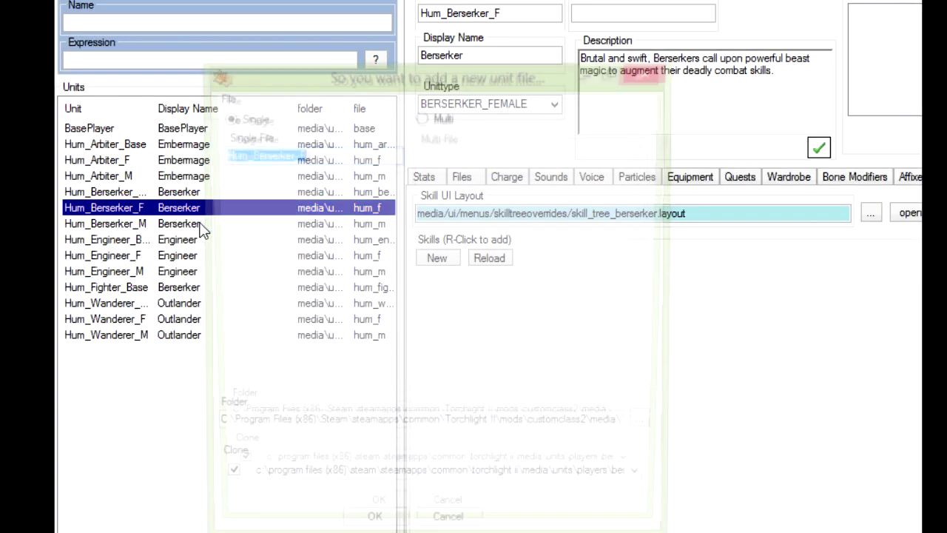
key("End")
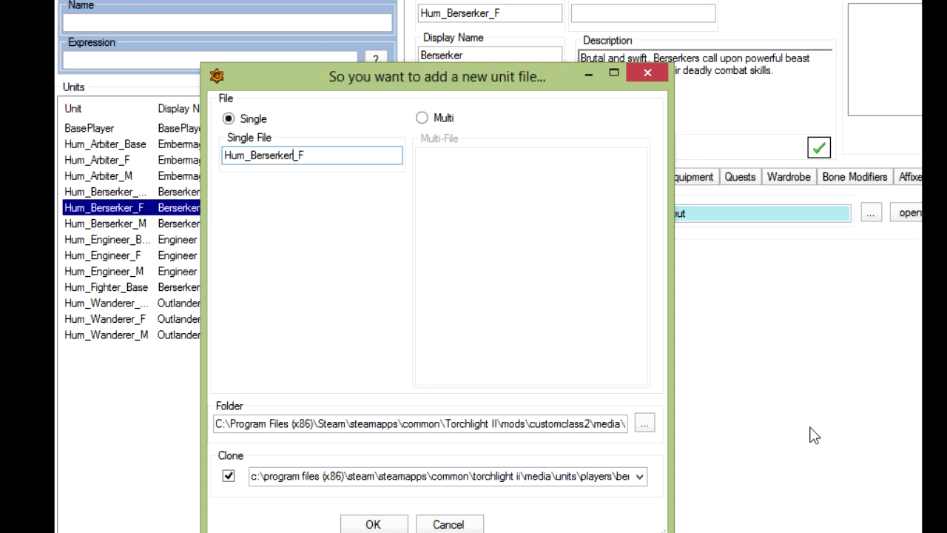
key("BackSpace")
key("BackSpace")
key("BackSpace")
key("BackSpace")
key("BackSpace")
key("BackSpace")
key("BackSpace")
key("BackSpace")
key("BackSpace")
type("Fighter")
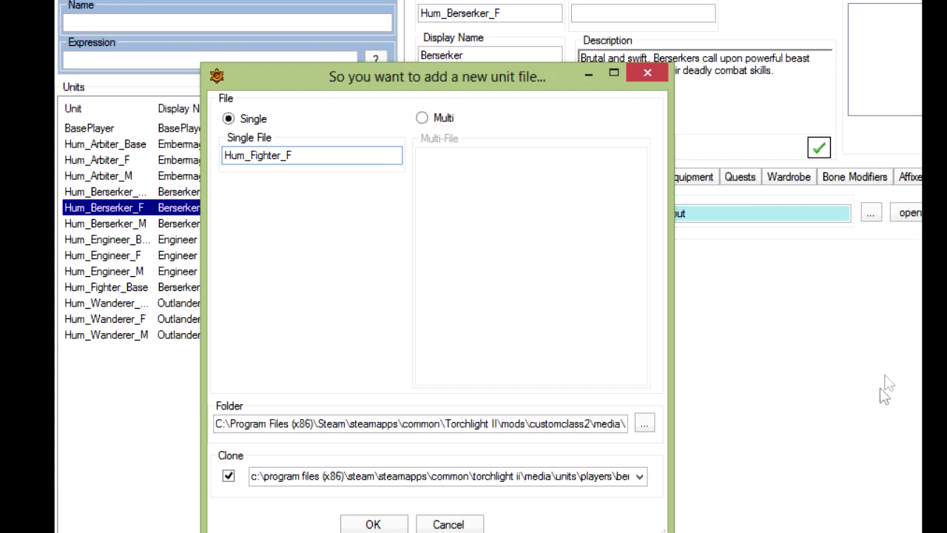
left_click_drag(626, 423, 605, 421)
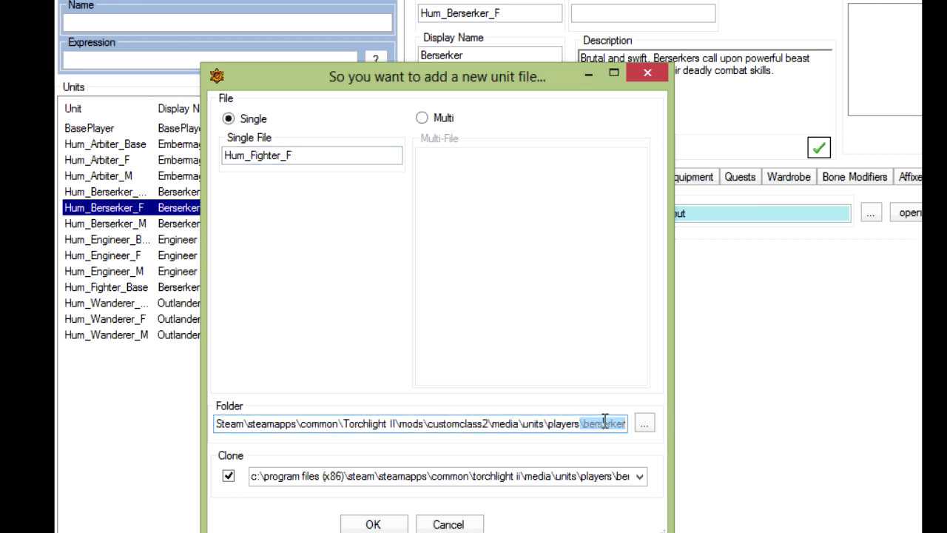
key("BackSpace")
type("fig")
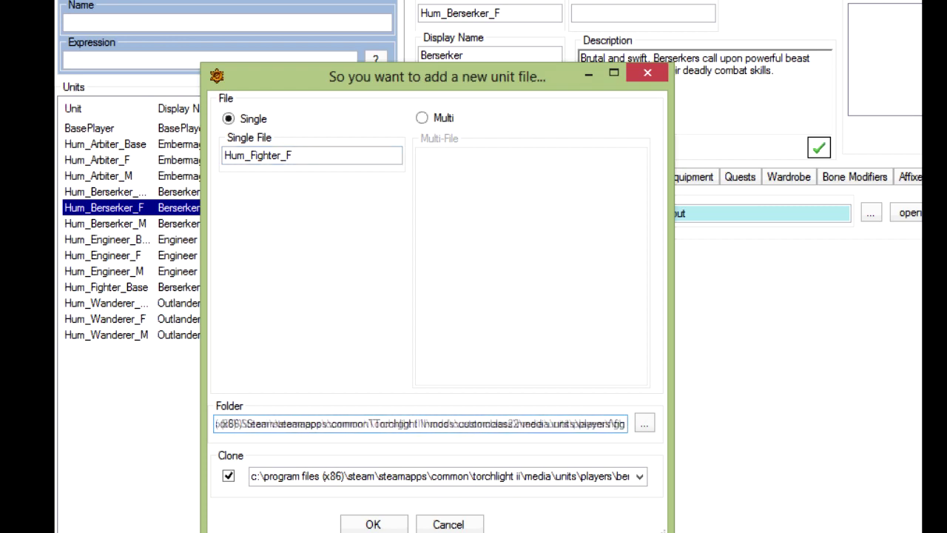
type("hter")
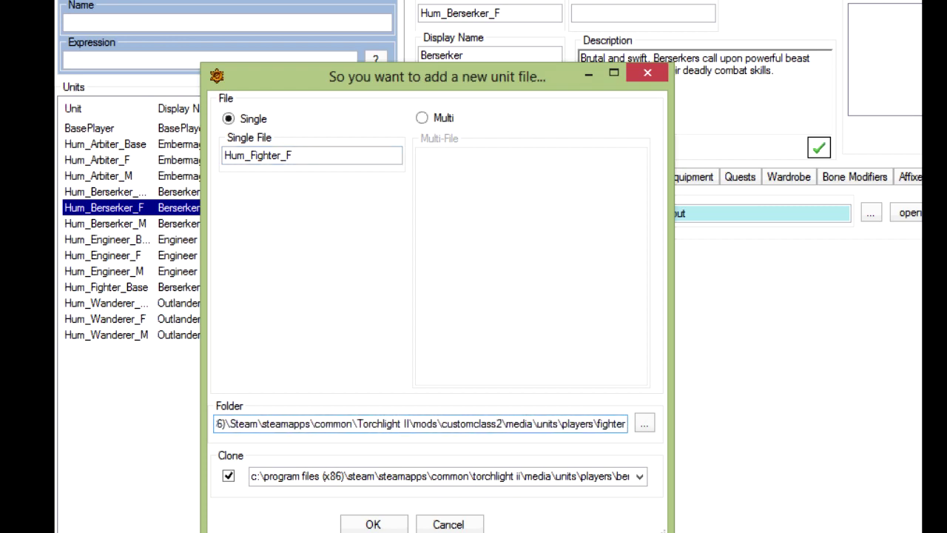
left_click(366, 523)
Step: Set Hum_Fighter_F's display name to Fighter and clear its description
double_click(368, 103)
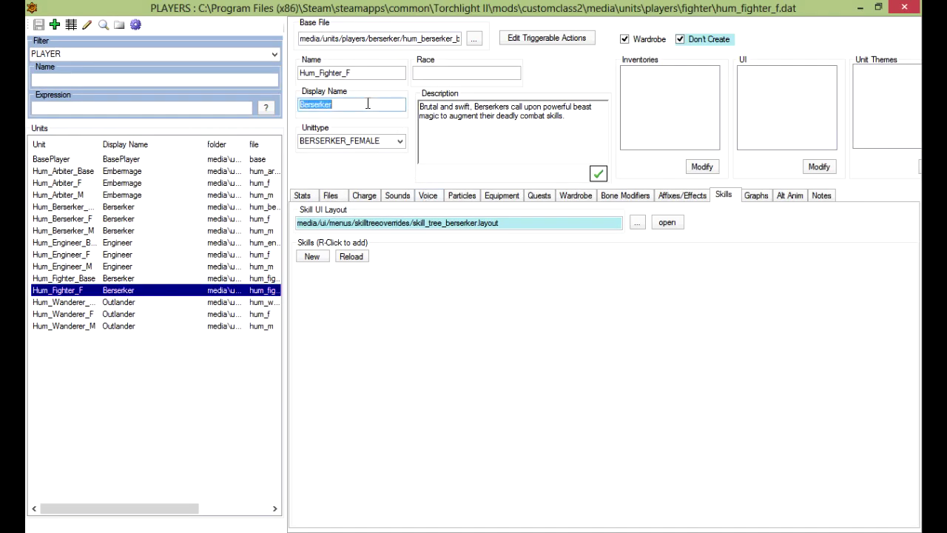
type("Fighter")
key("ctrl+a")
key("BackSpace")
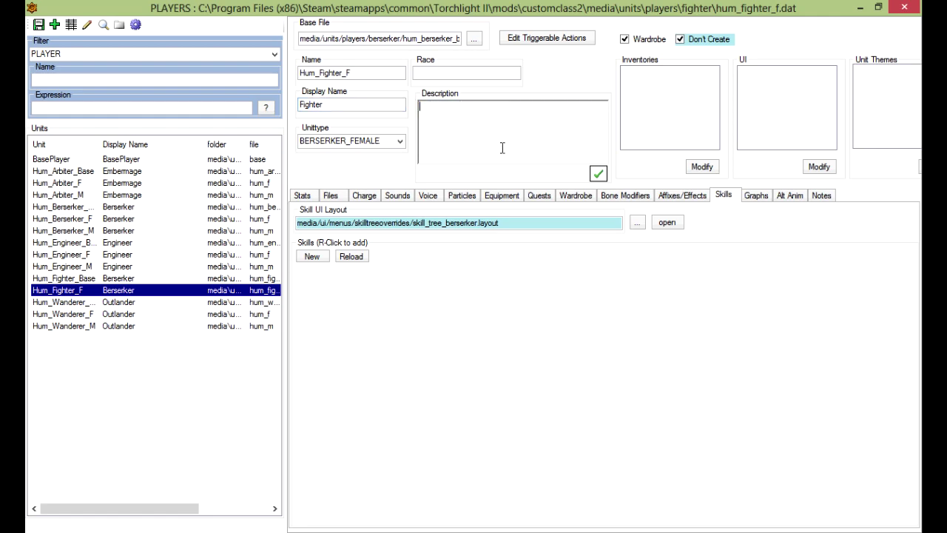
left_click(475, 41)
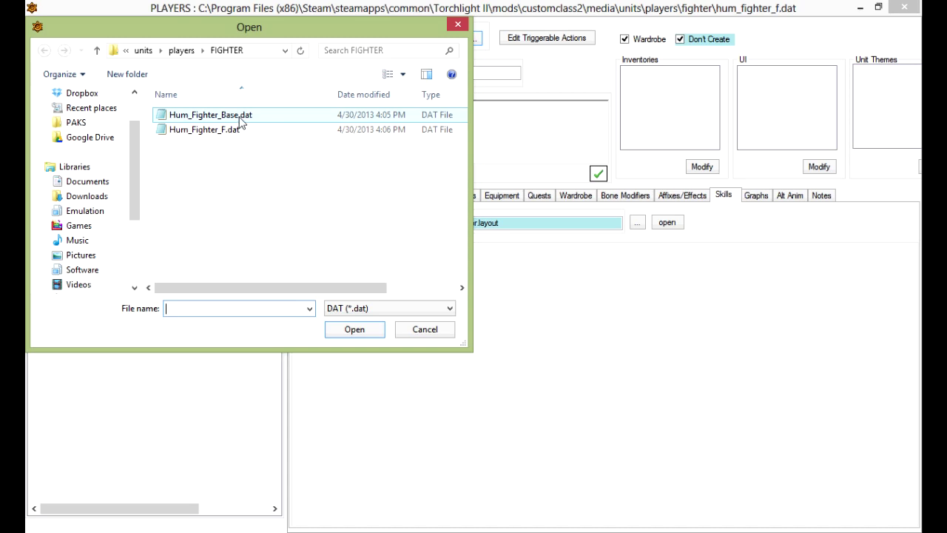
Step: Set Hum_Fighter_F's base file to customclass2's players\FIGHTER\Hum_Fighter_Base.dat
left_click(126, 50)
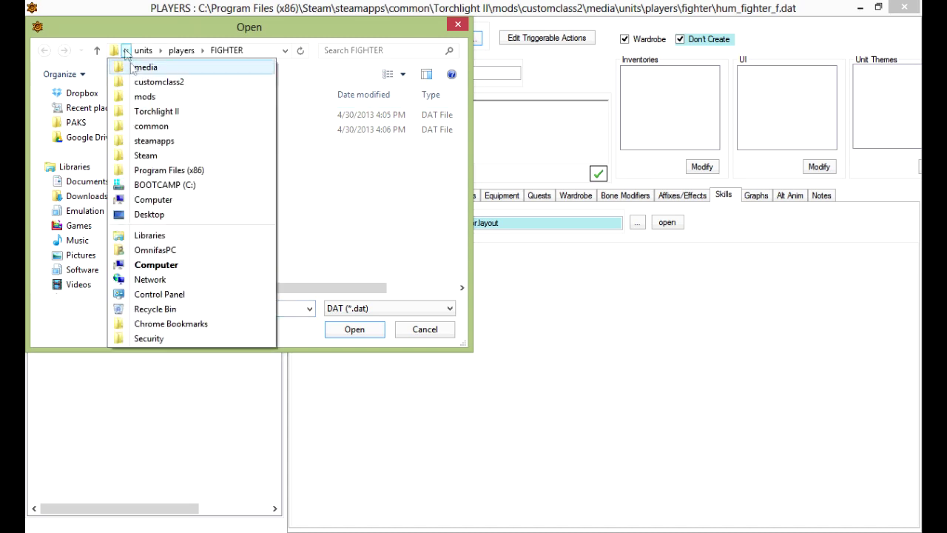
left_click(175, 84)
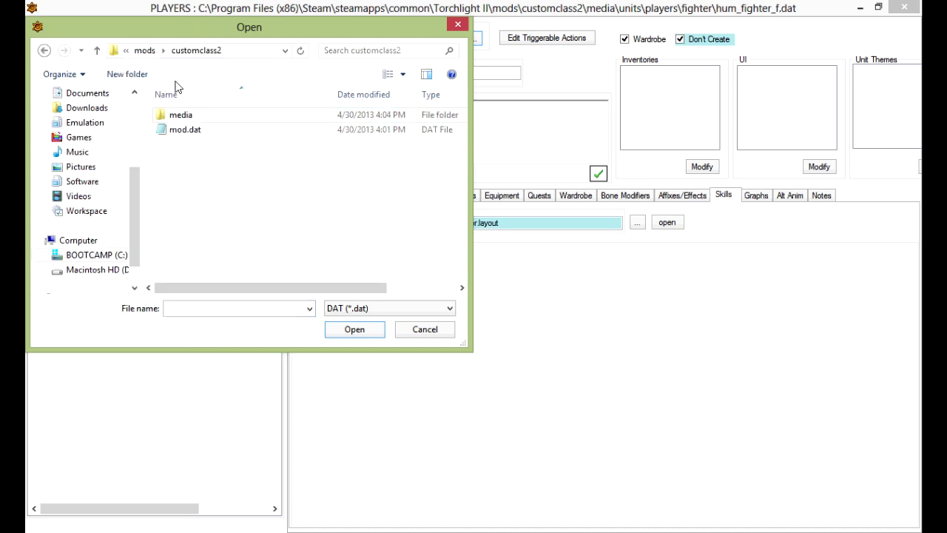
left_click(152, 51)
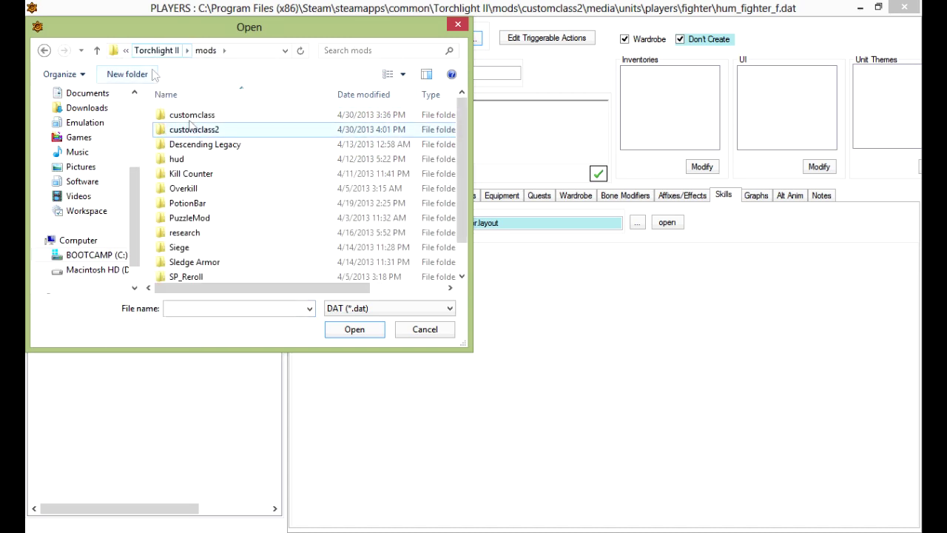
double_click(228, 133)
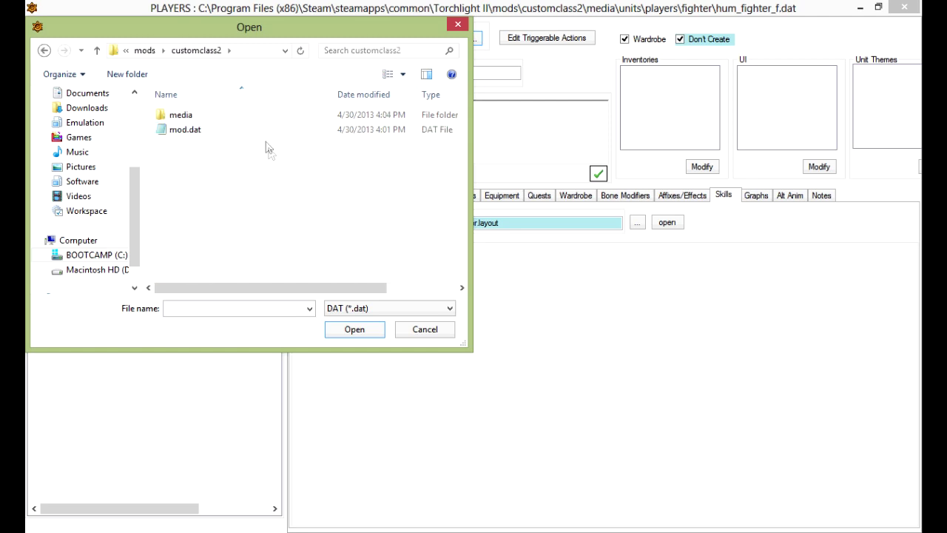
double_click(216, 119)
double_click(217, 115)
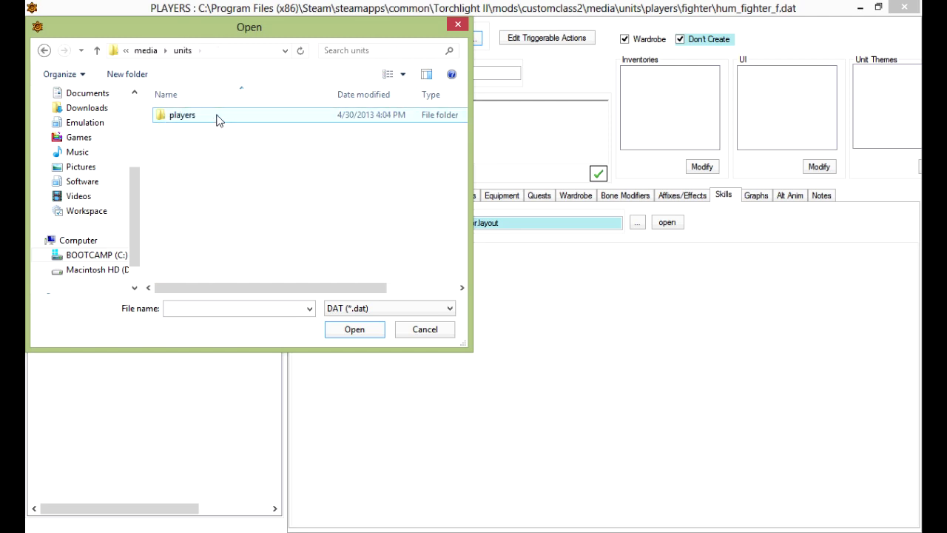
double_click(217, 115)
double_click(217, 115)
left_click(217, 115)
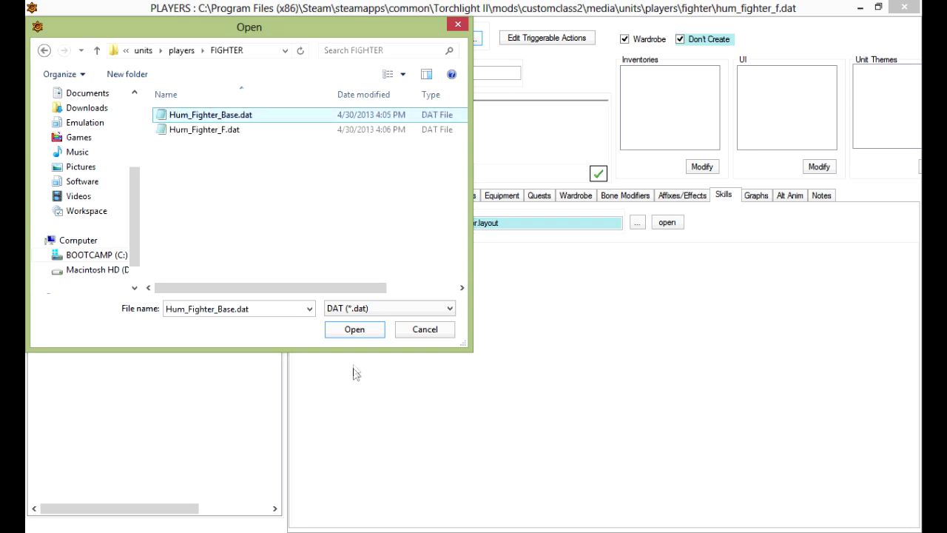
left_click(360, 333)
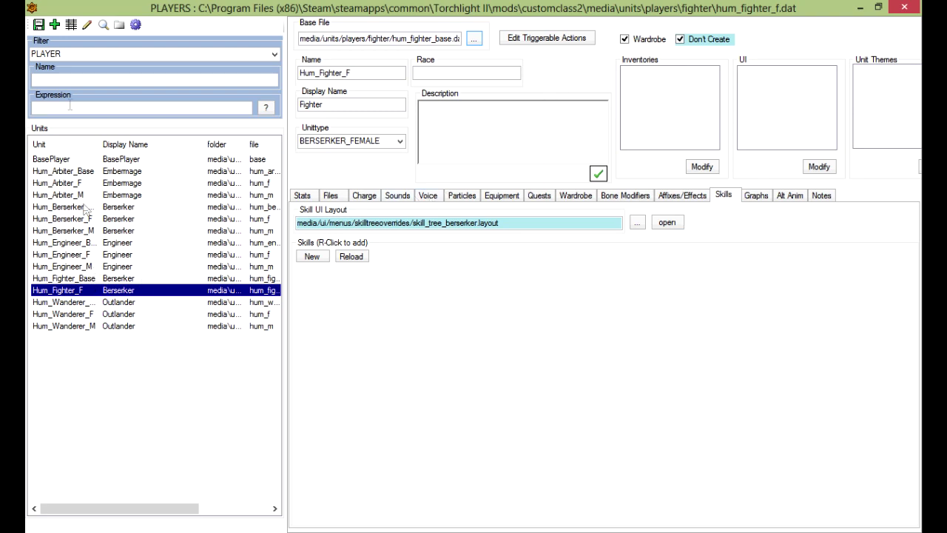
Step: Save the Hum_Fighter_F unit
left_click(39, 24)
left_click(379, 106)
left_click(386, 74)
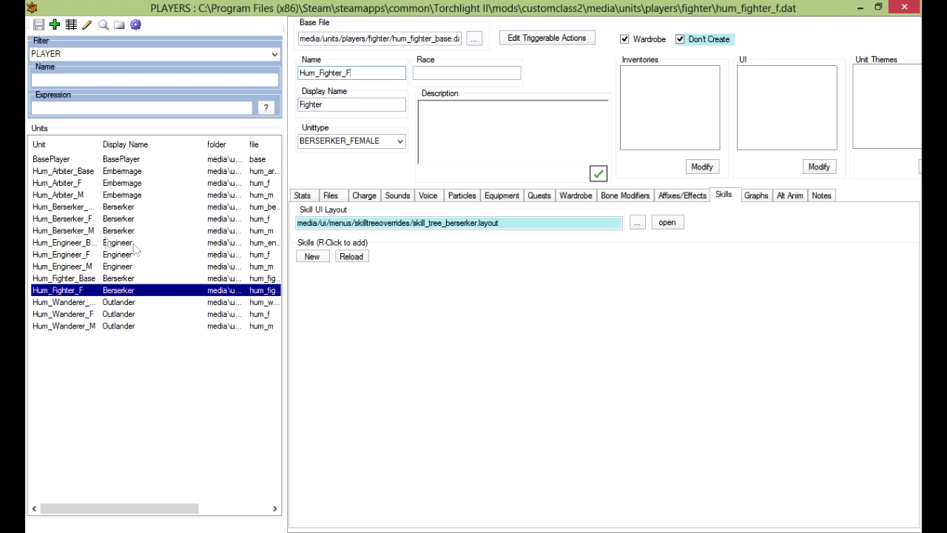
Step: Clone Hum_Berserker_M as Hum_Fighter_M, changing its folder from berserker to fighter
right_click(89, 232)
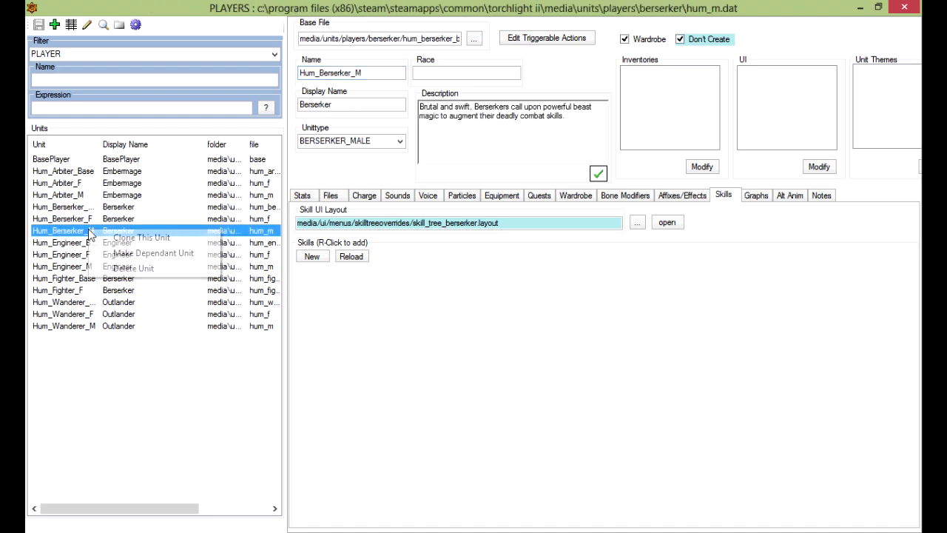
left_click(169, 237)
left_click_drag(451, 400, 552, 406)
double_click(451, 398)
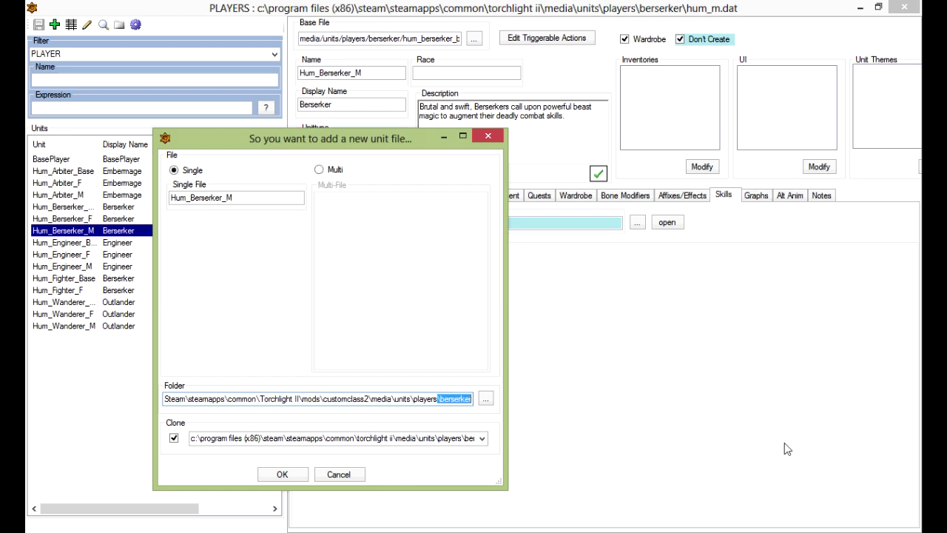
key("BackSpace")
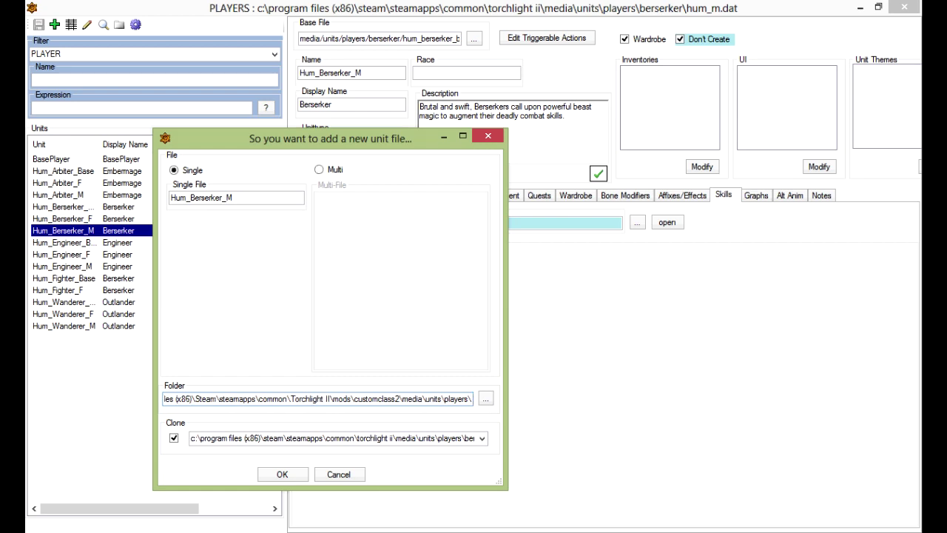
type("fighter")
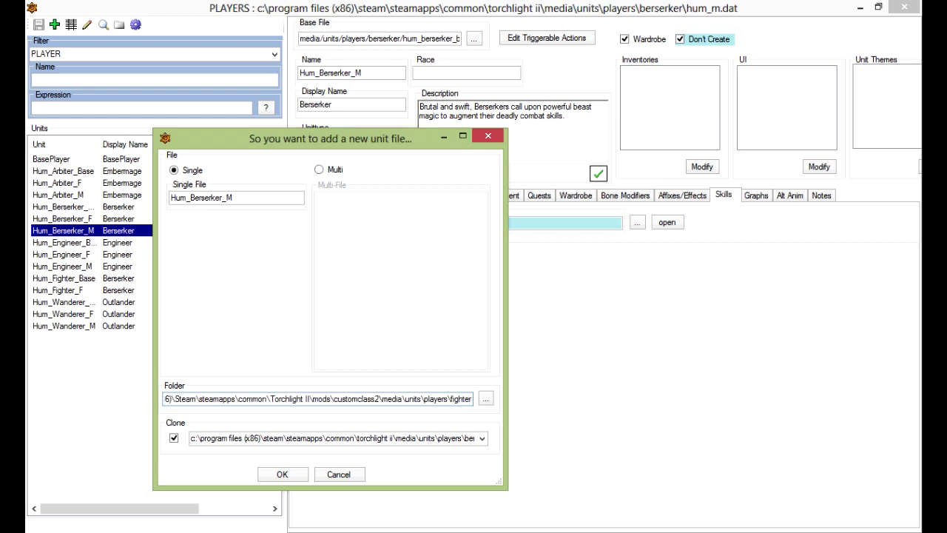
left_click(225, 198)
type("Fight")
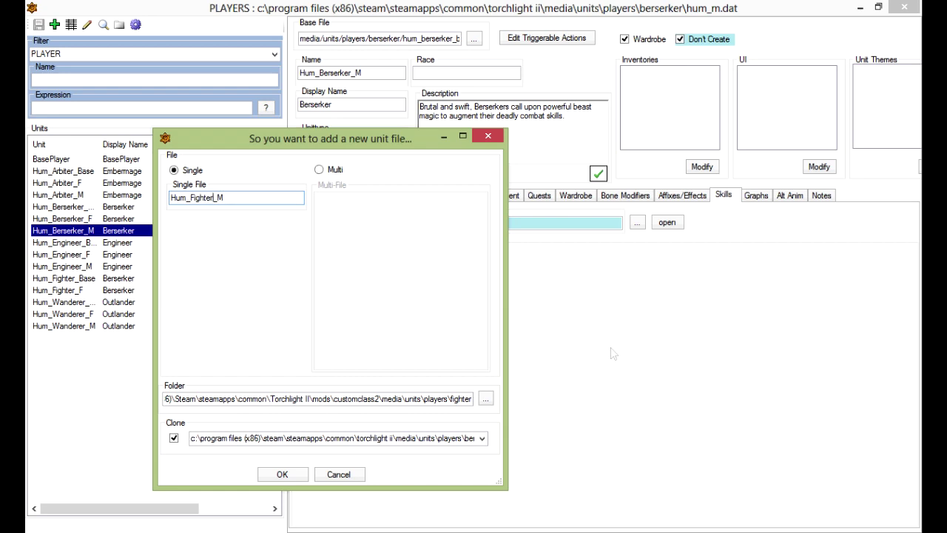
left_click(282, 474)
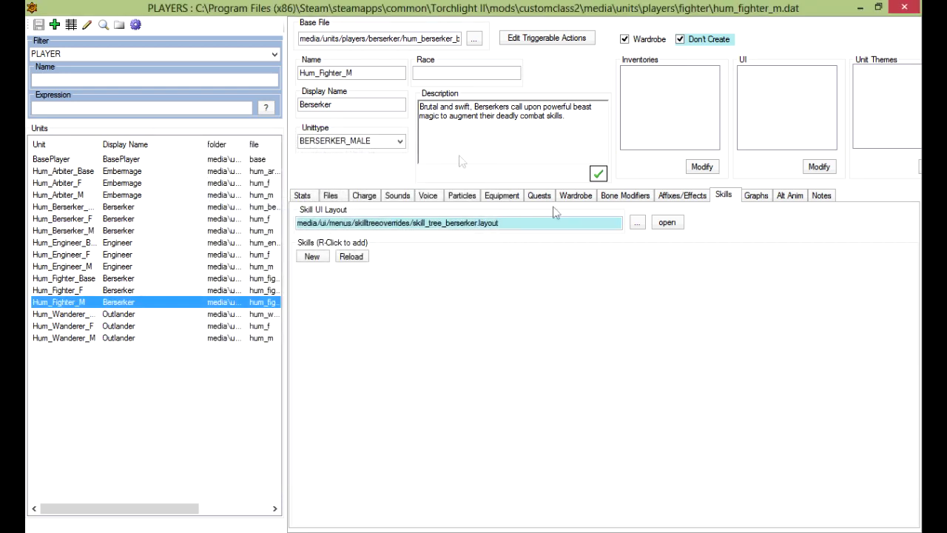
Step: Set Hum_Fighter_M's display name to Fighter, clear its description, save, then select Hum_Fighter_Base
double_click(351, 104)
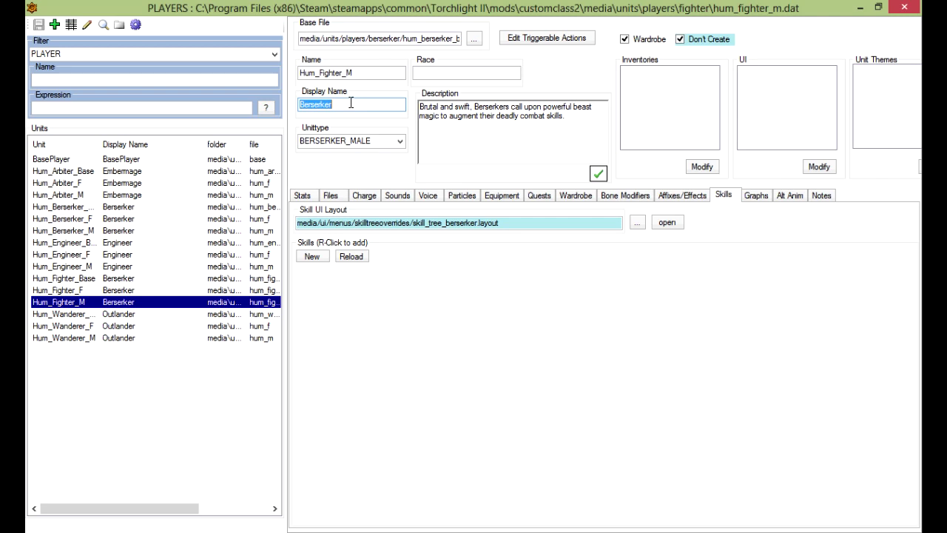
type("F")
left_click(519, 130)
key("ctrl+a")
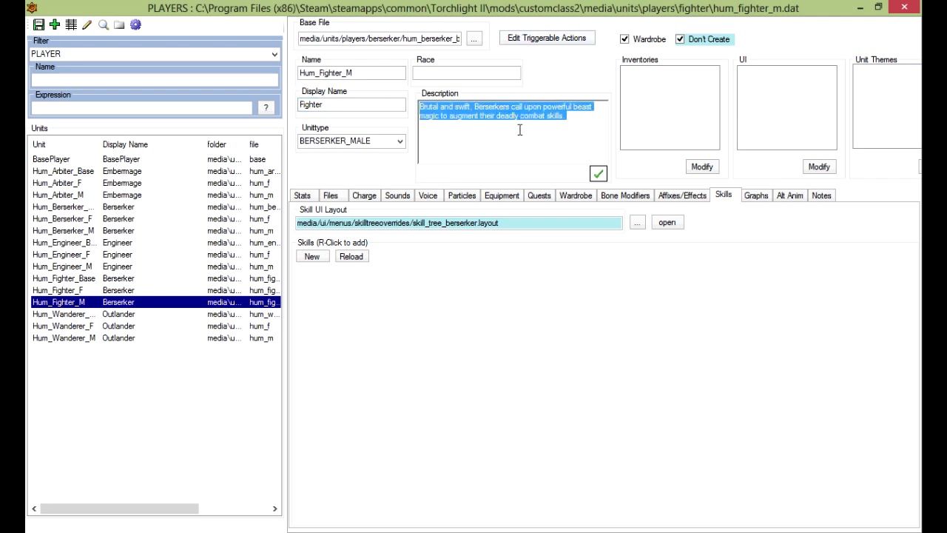
key("BackSpace")
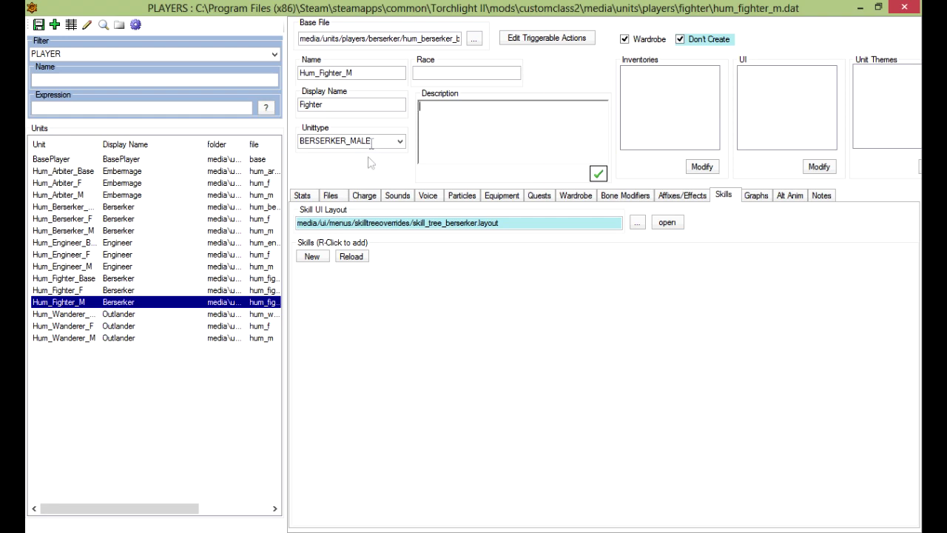
left_click(453, 72)
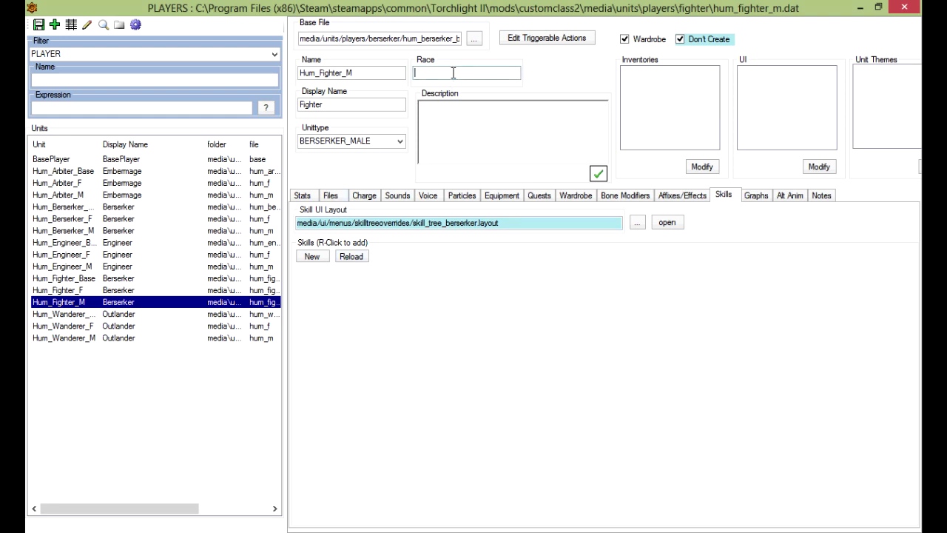
left_click(38, 25)
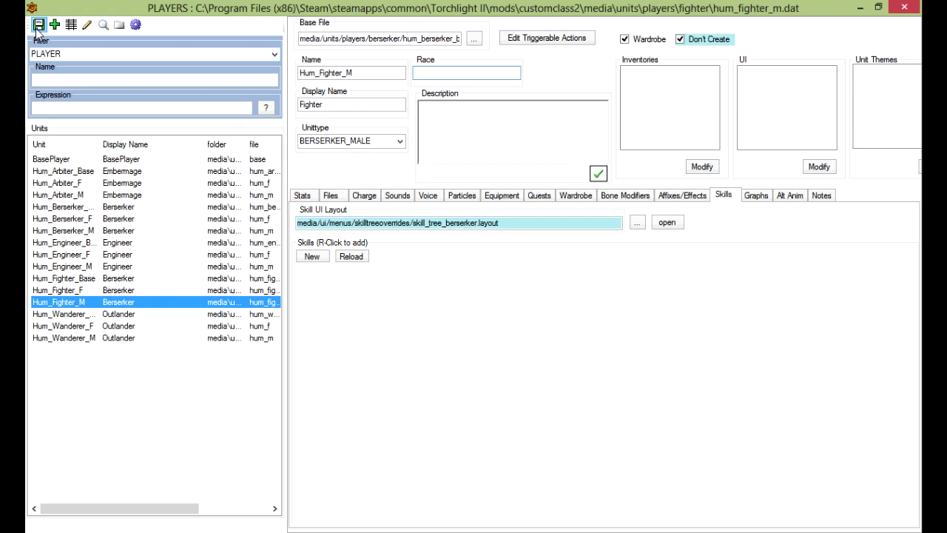
left_click(92, 280)
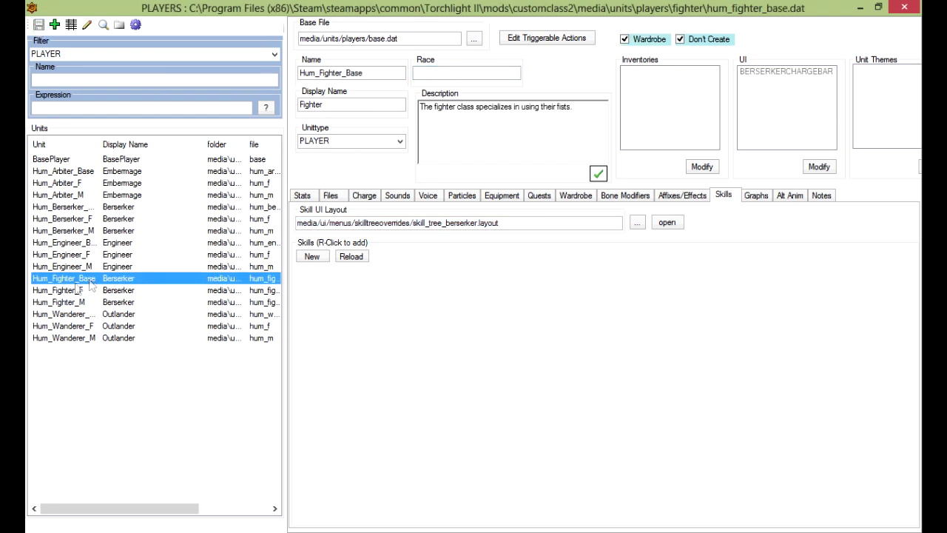
Step: Set Hum_Fighter_F's unit type to FIGHTER_FEMALE and save it
left_click(74, 291)
left_click(399, 141)
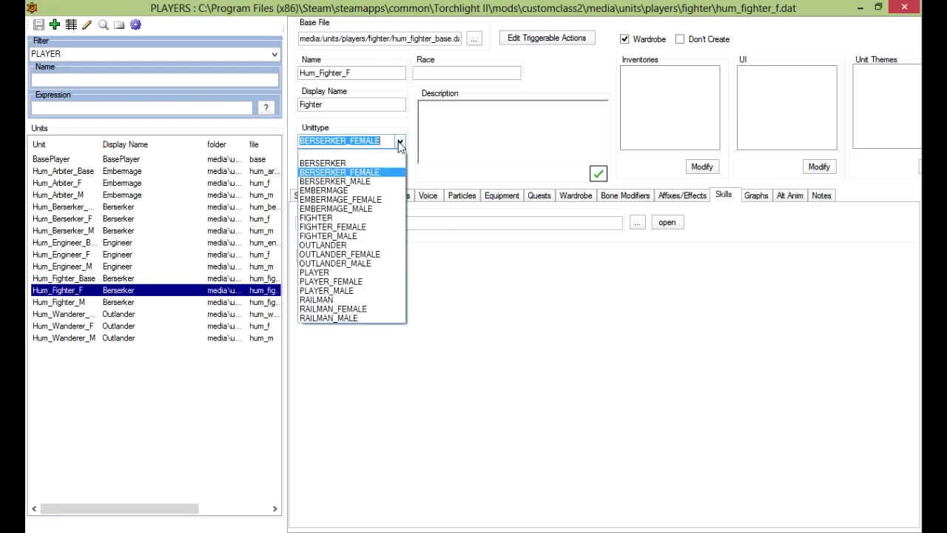
left_click(350, 227)
left_click(329, 105)
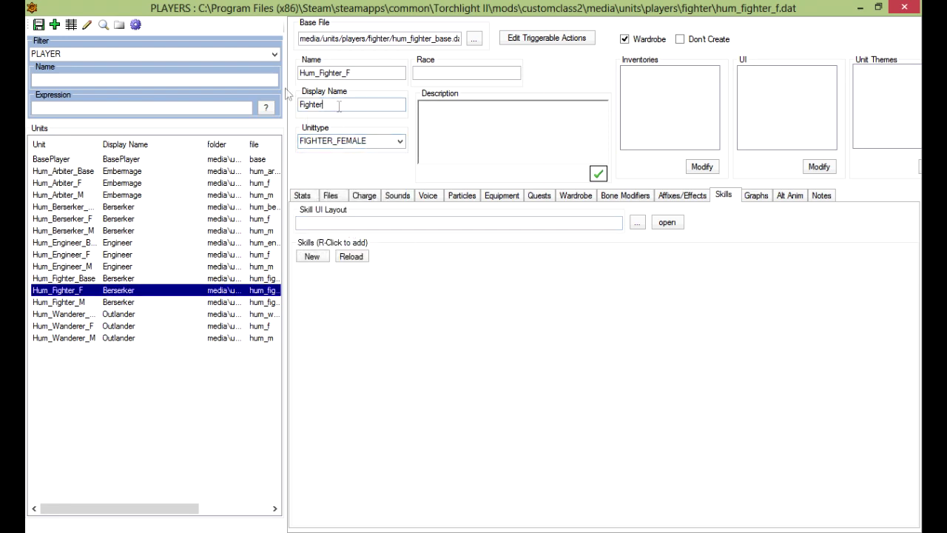
left_click(38, 24)
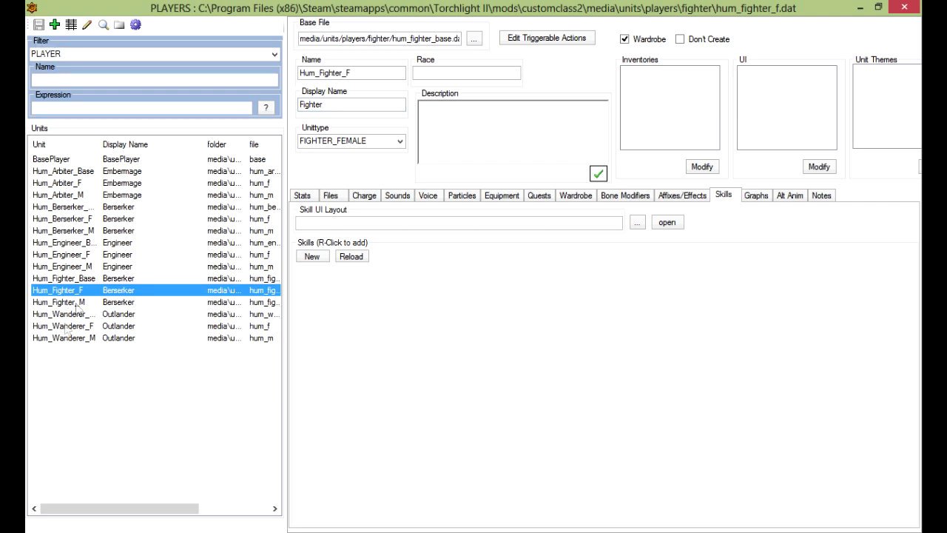
Step: Set Hum_Fighter_M's unit type to FIGHTER_MALE and save it
left_click(77, 303)
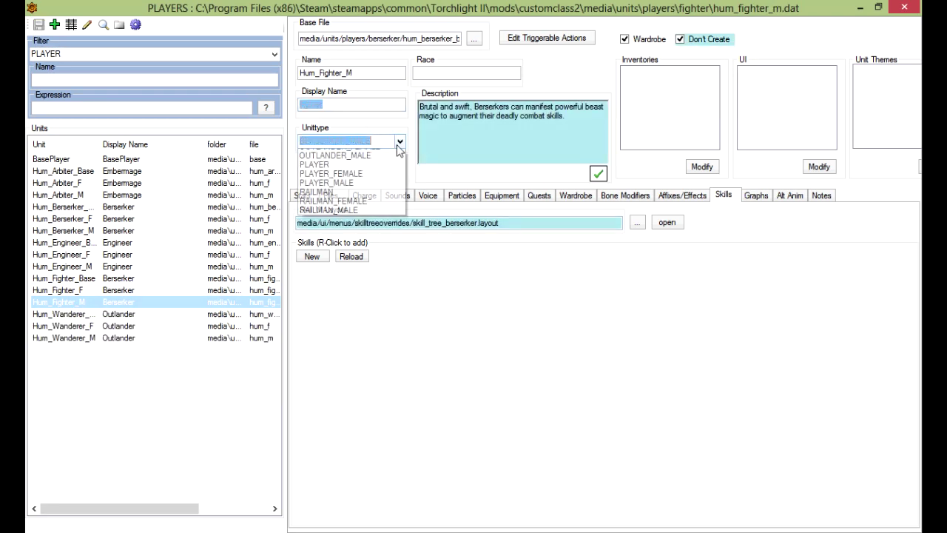
left_click(353, 241)
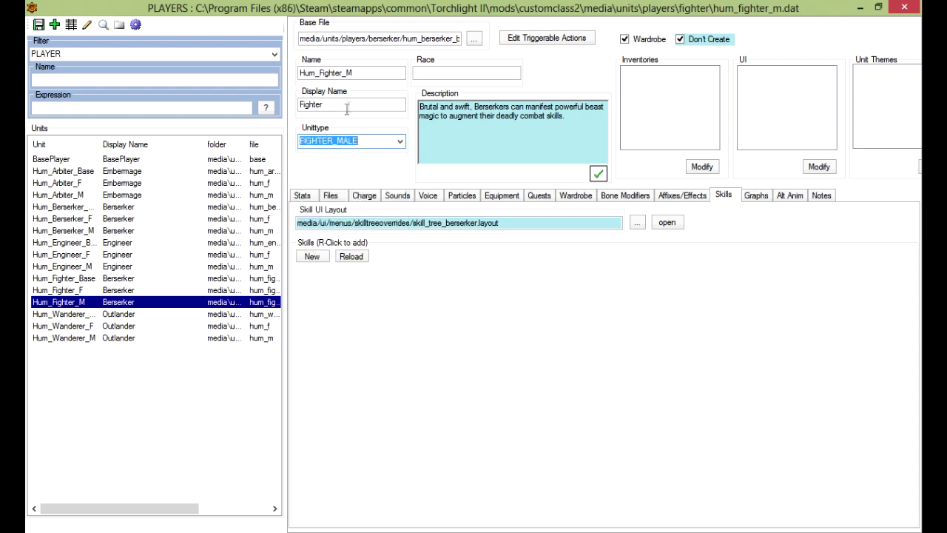
left_click(38, 24)
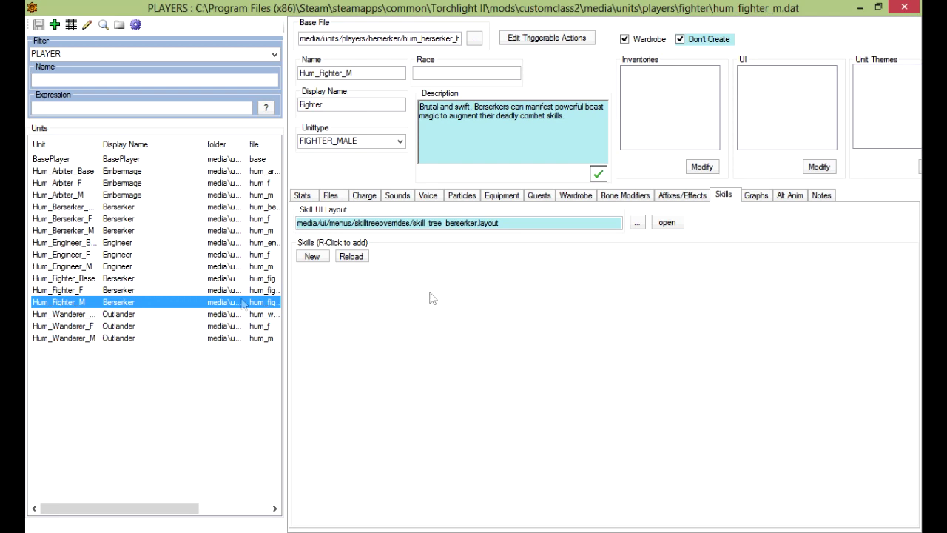
Step: Check Hum_Fighter_F's Skill UI Layout field, then return to Hum_Fighter_M
left_click(97, 292)
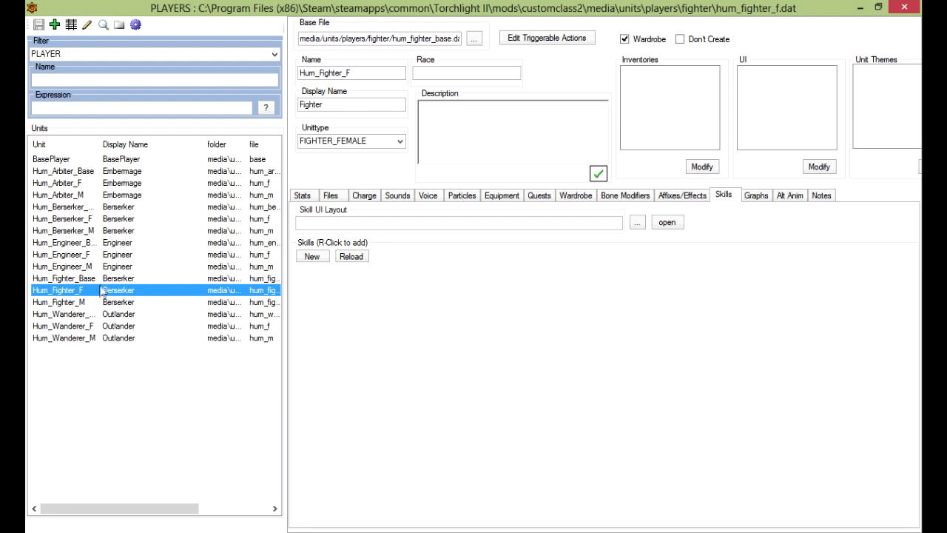
left_click(388, 219)
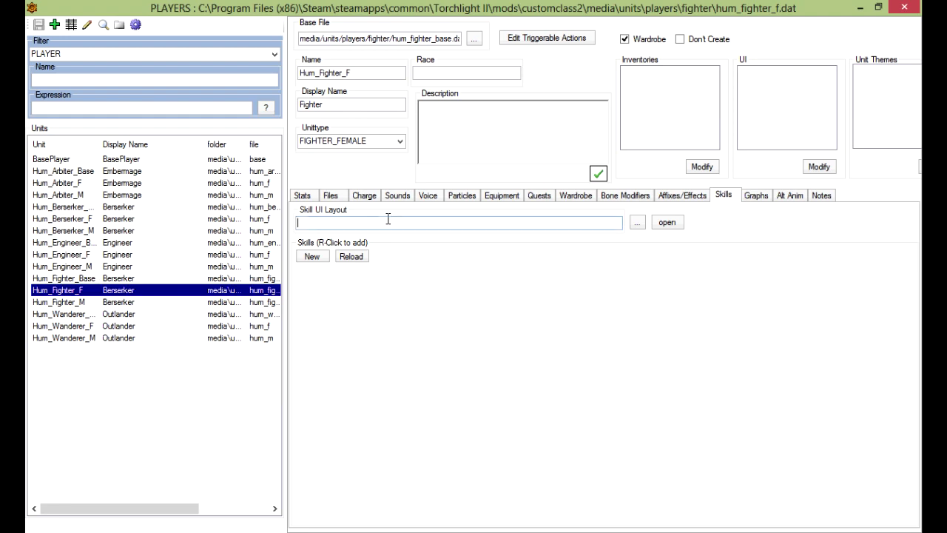
left_click(62, 302)
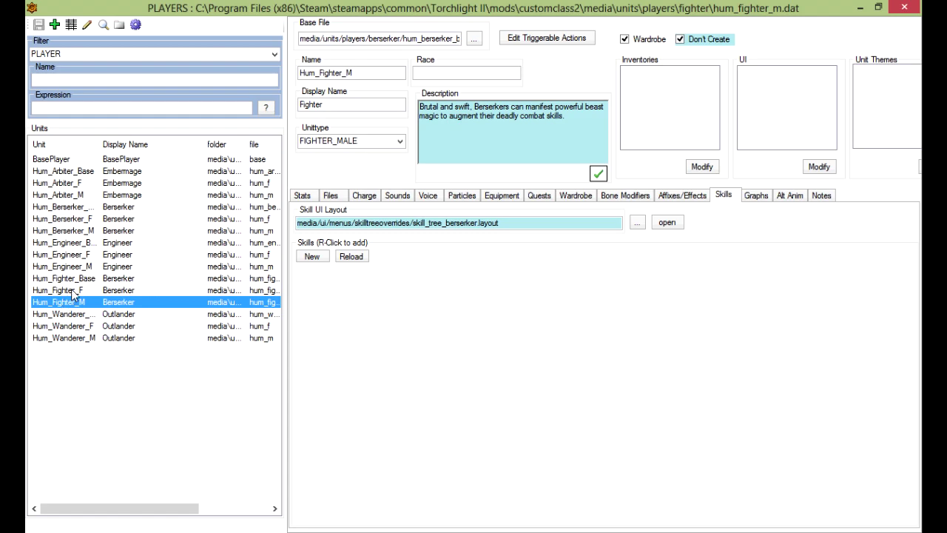
Step: Set Hum_Fighter_M's base file to Hum_Fighter_Base.dat and save it
left_click(474, 38)
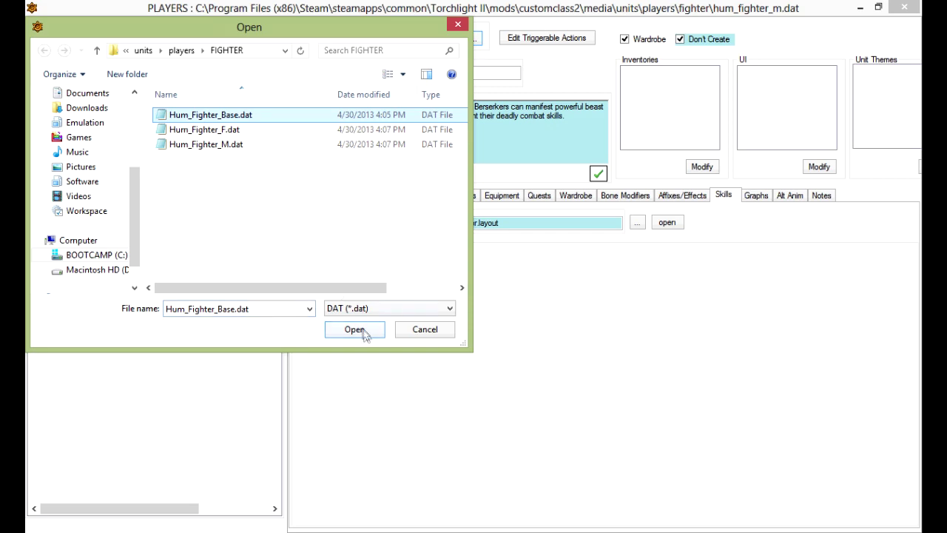
left_click(358, 331)
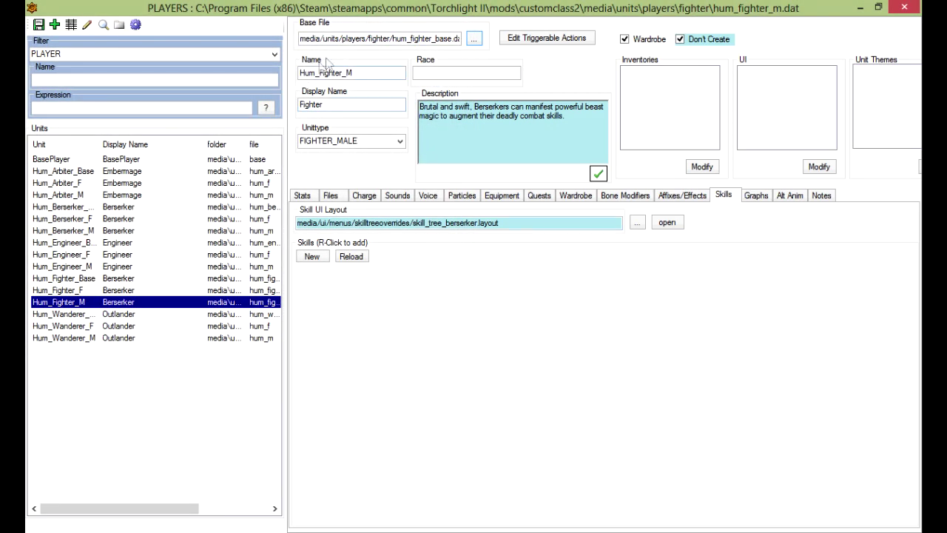
left_click(38, 24)
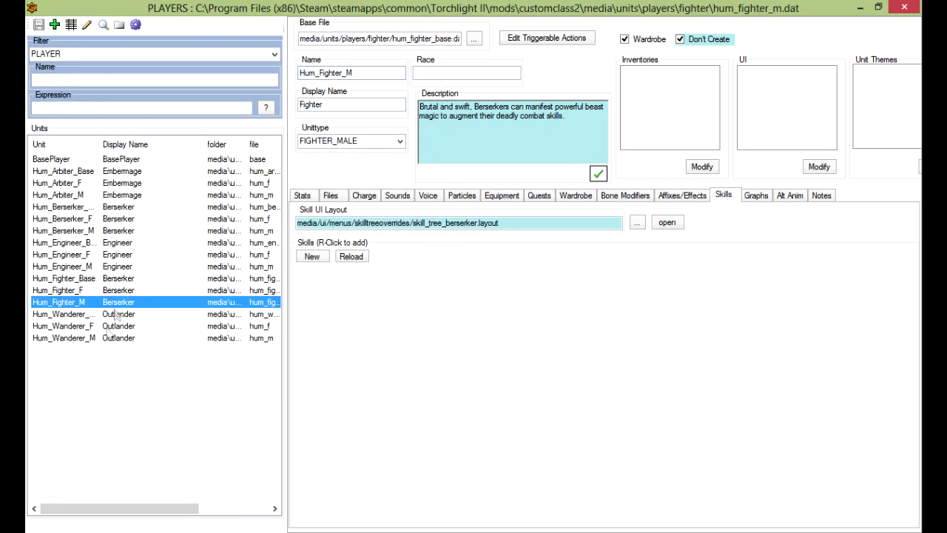
Step: Select Hum_Fighter_F, then Hum_Fighter_Base, to review its settings
left_click(130, 292)
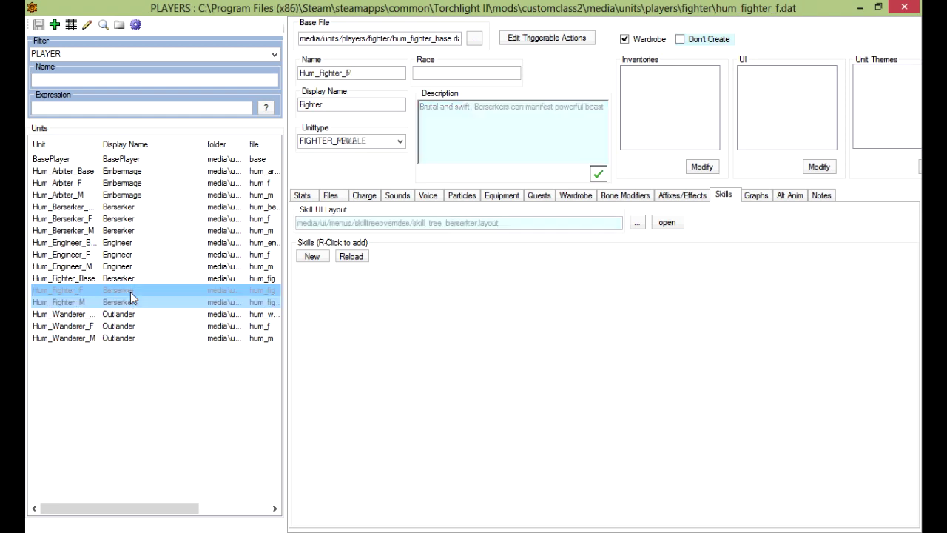
left_click(140, 278)
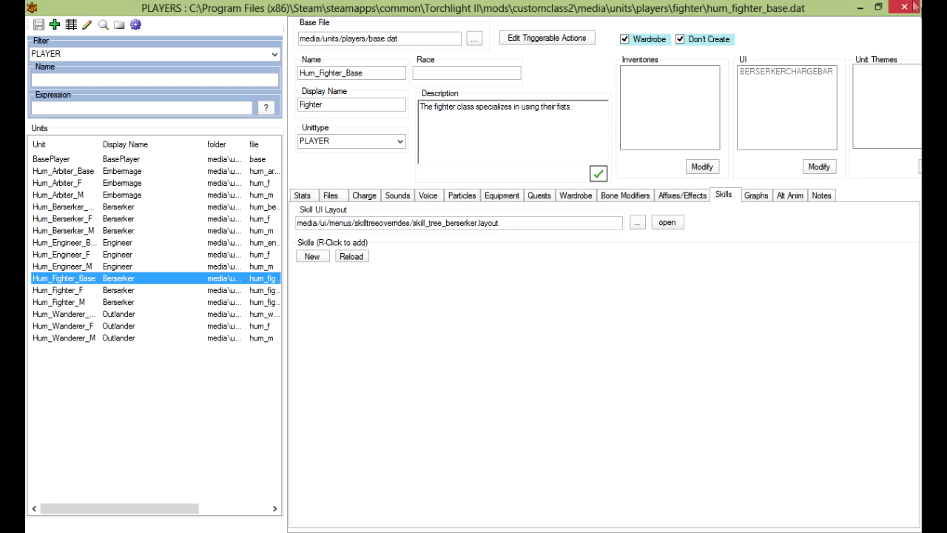
mouse_move(915, 7)
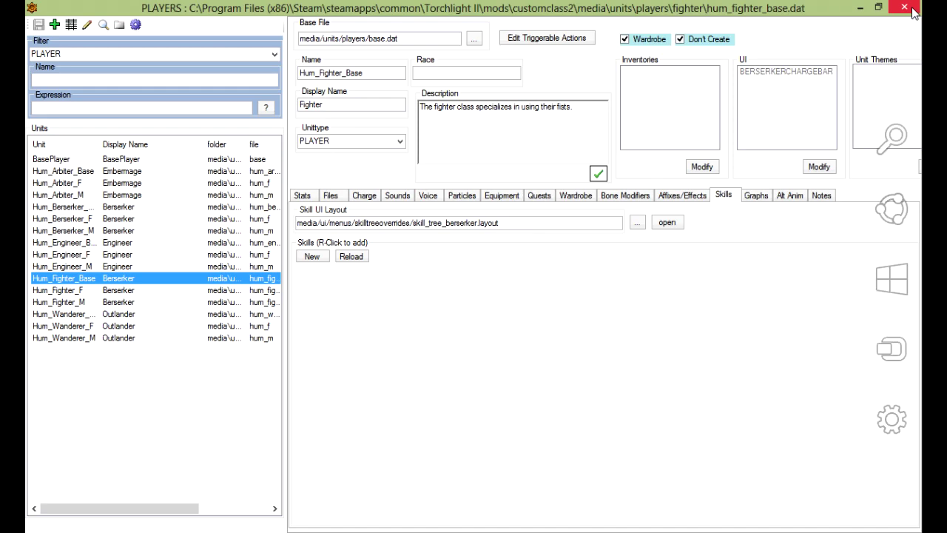
Step: Close the players editor and choose HUM_FIGHTER_M as the test class in Options
left_click(912, 8)
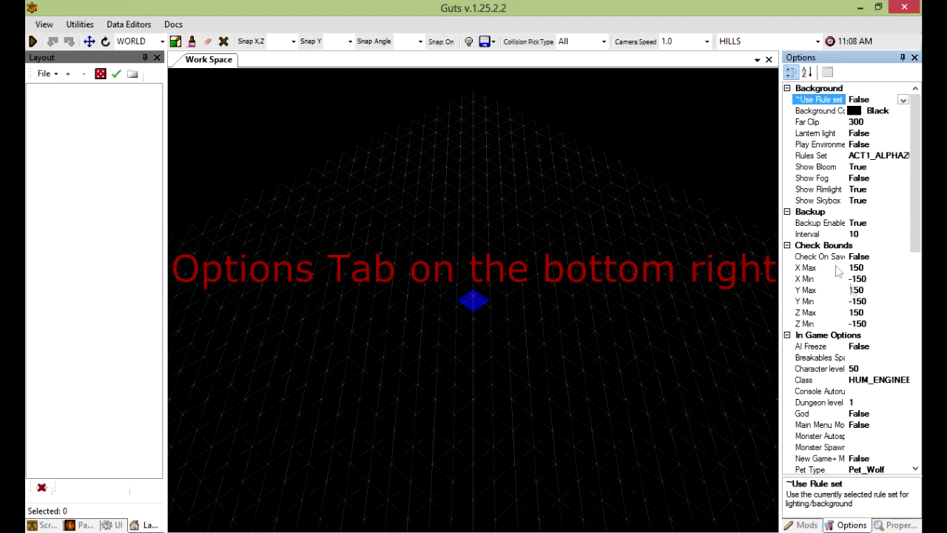
left_click(899, 381)
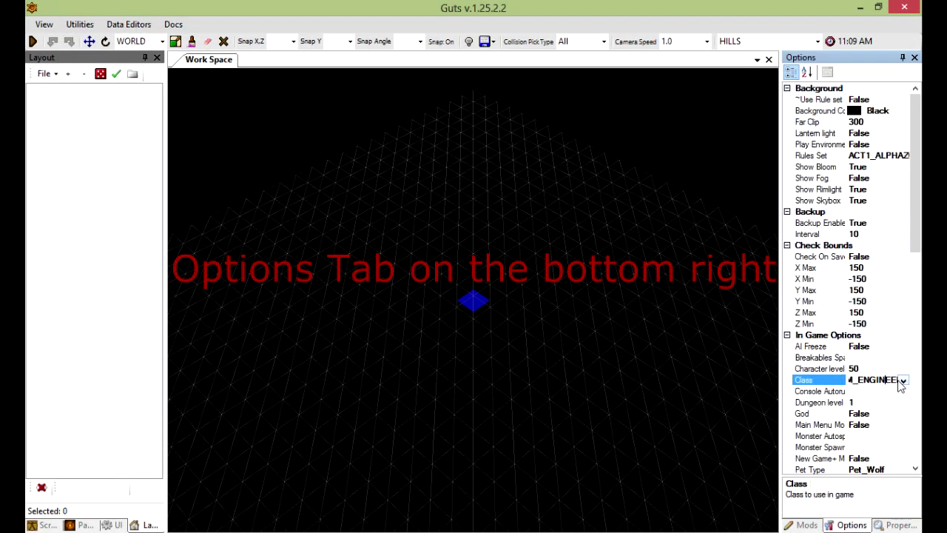
left_click(903, 381)
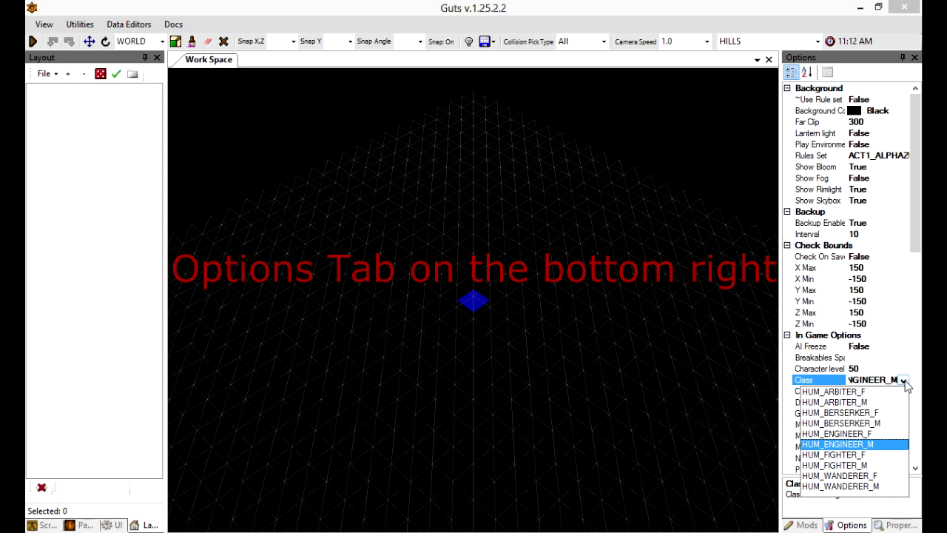
left_click(855, 465)
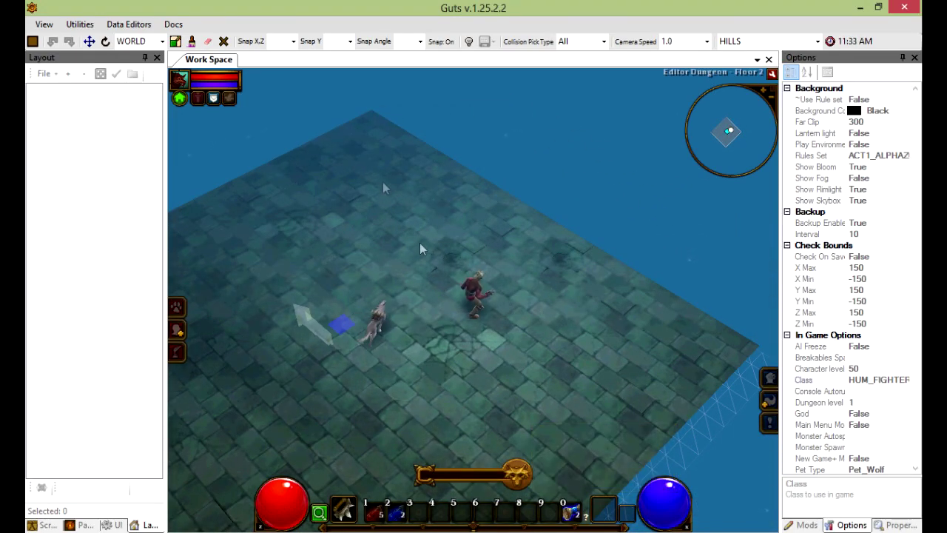
Step: Stop the game preview and switch to the UI editor tab
left_click(33, 42)
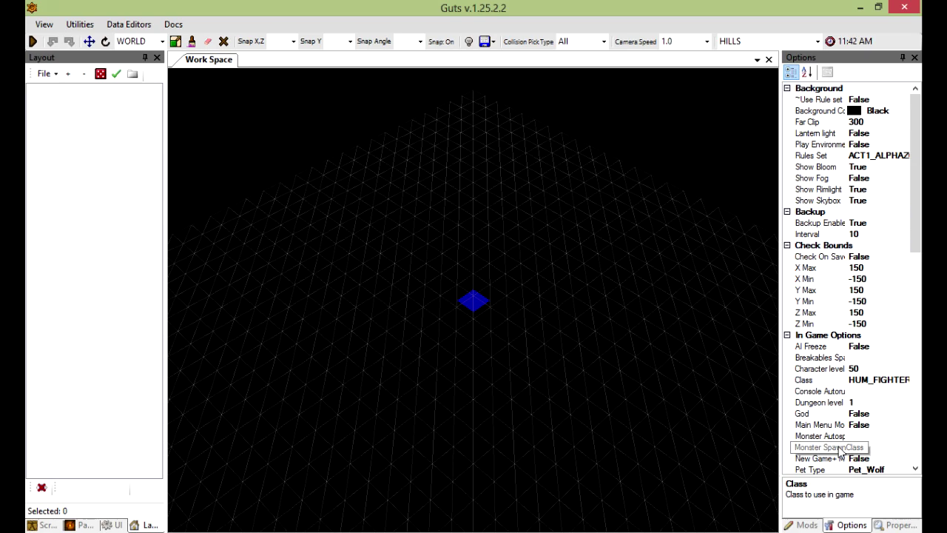
left_click(47, 74)
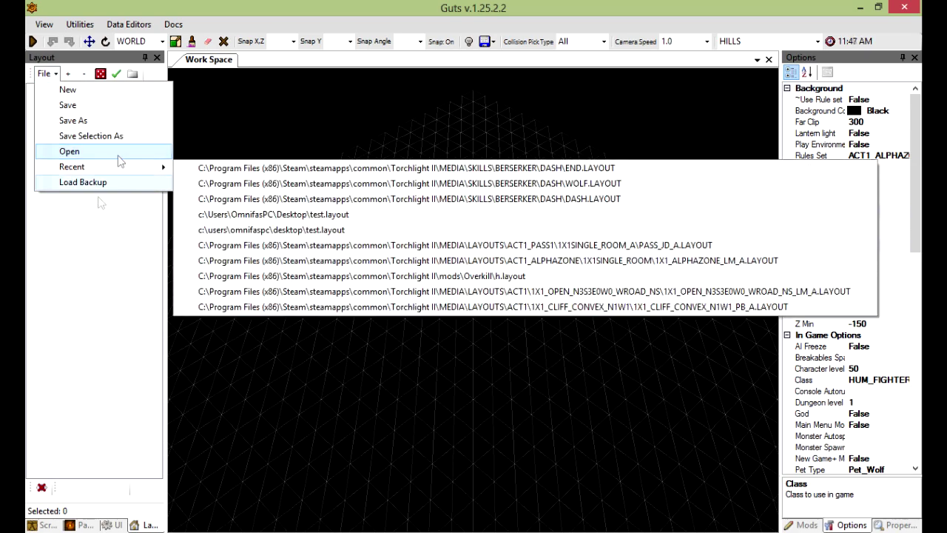
left_click(77, 441)
left_click(117, 525)
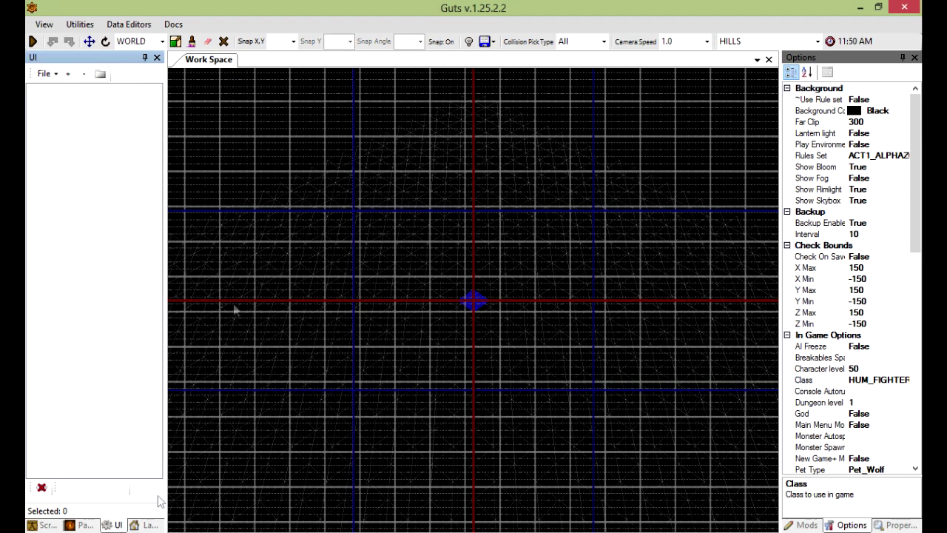
Step: Undock the UI editor panel, dock it back, and reselect the UI tab
left_click(47, 74)
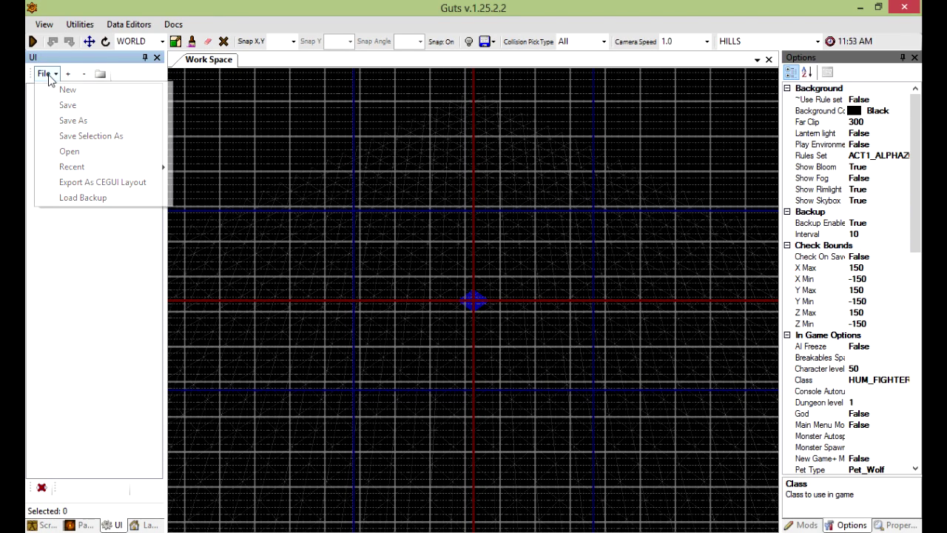
double_click(115, 525)
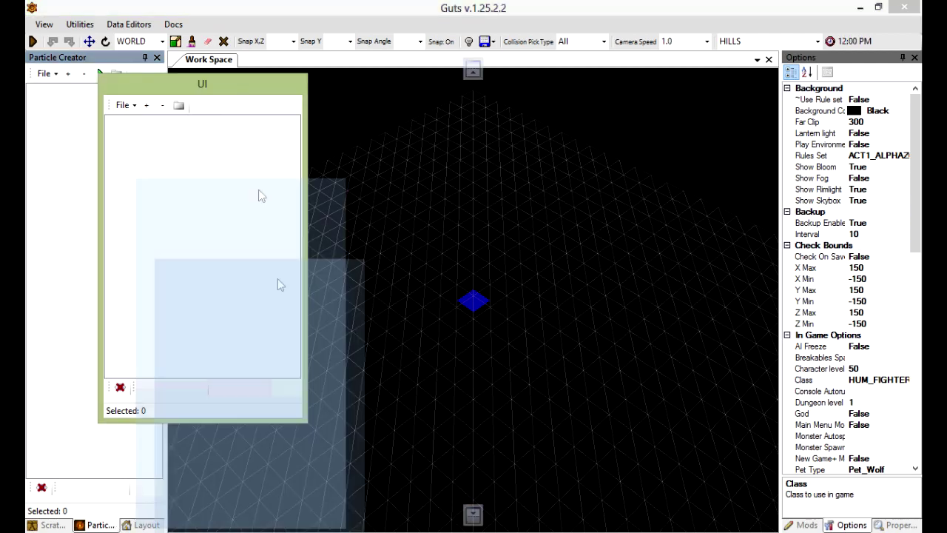
left_click_drag(259, 195, 94, 294)
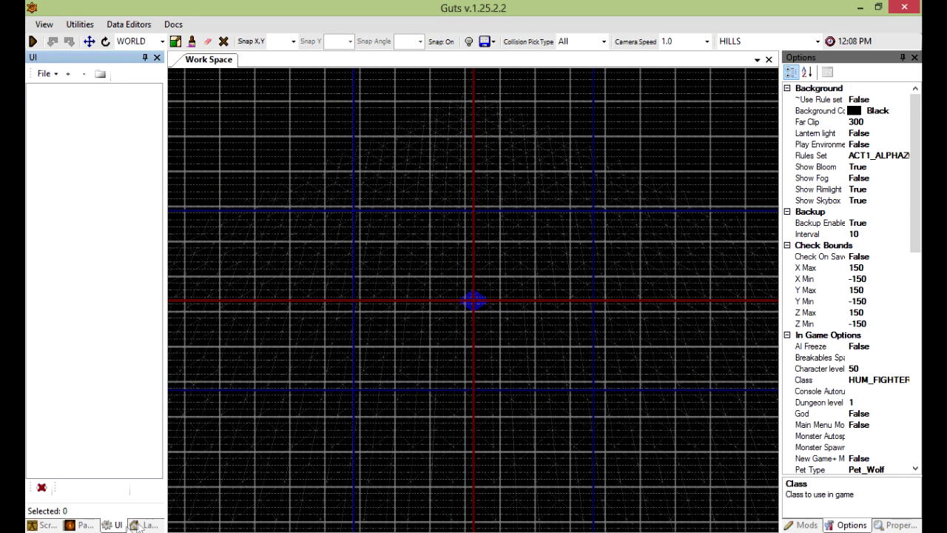
left_click(140, 525)
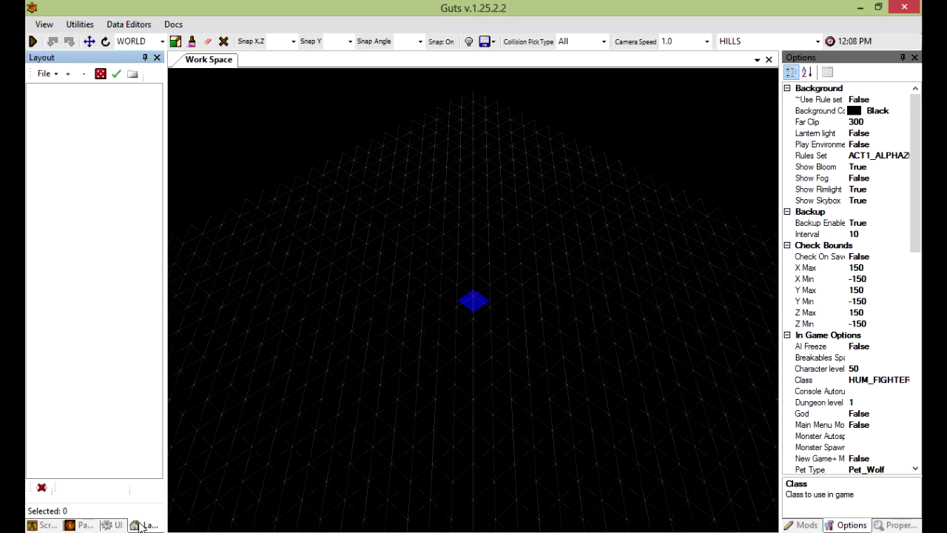
left_click(111, 524)
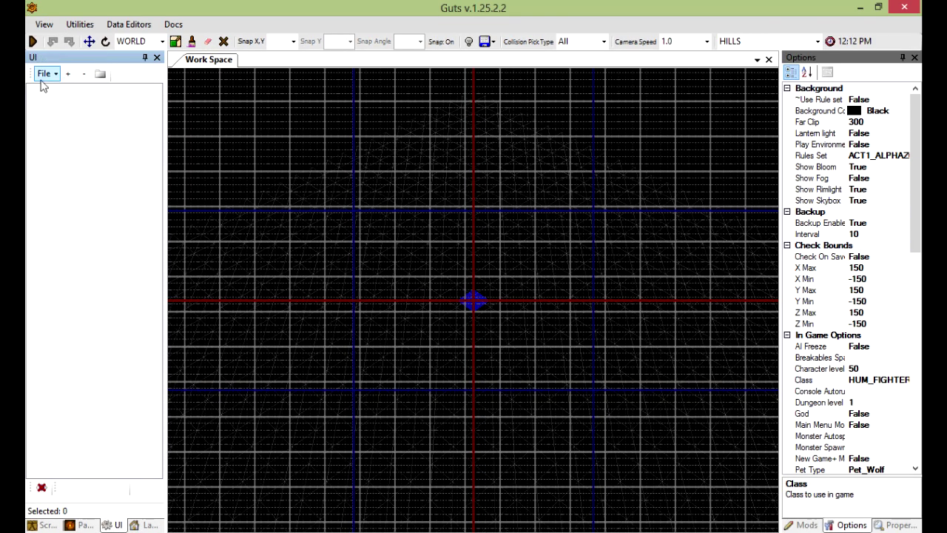
Step: Start opening a UI layout file and browse into the Torchlight II MEDIA folder
left_click(44, 74)
left_click(70, 150)
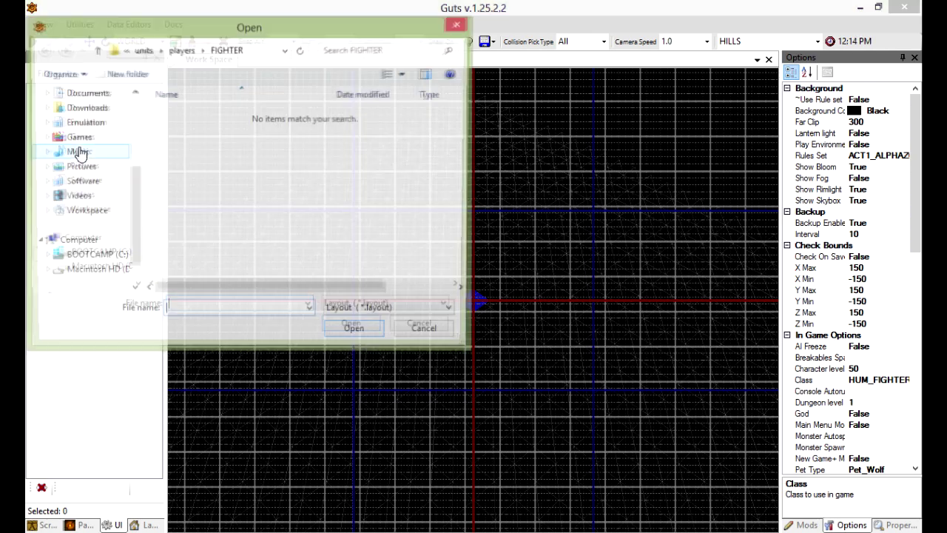
left_click(128, 52)
left_click(130, 113)
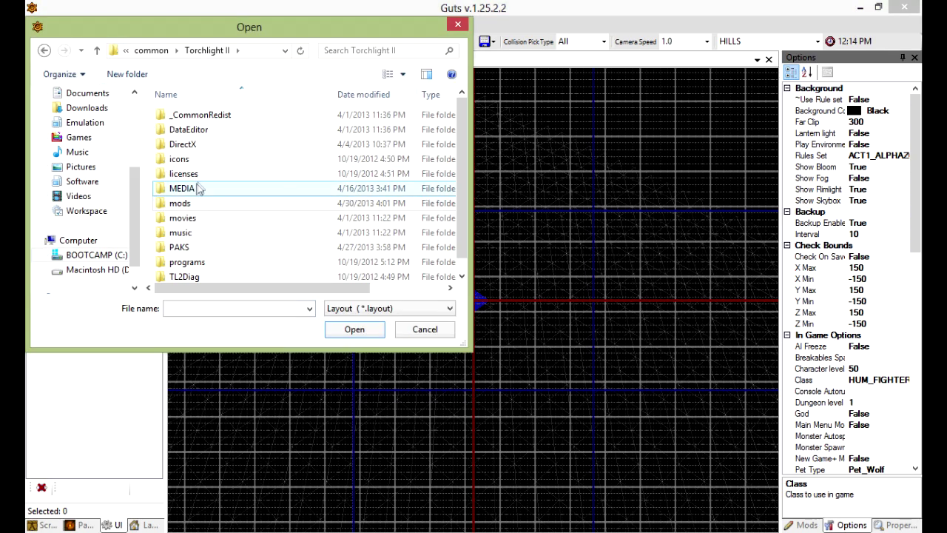
double_click(183, 189)
scroll(222, 222, "down", 7)
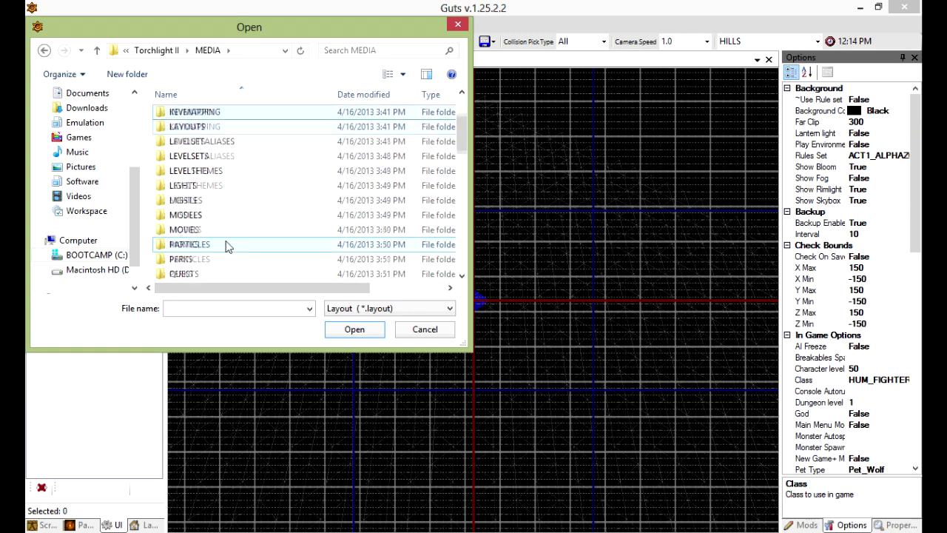
scroll(182, 240, "down", 2)
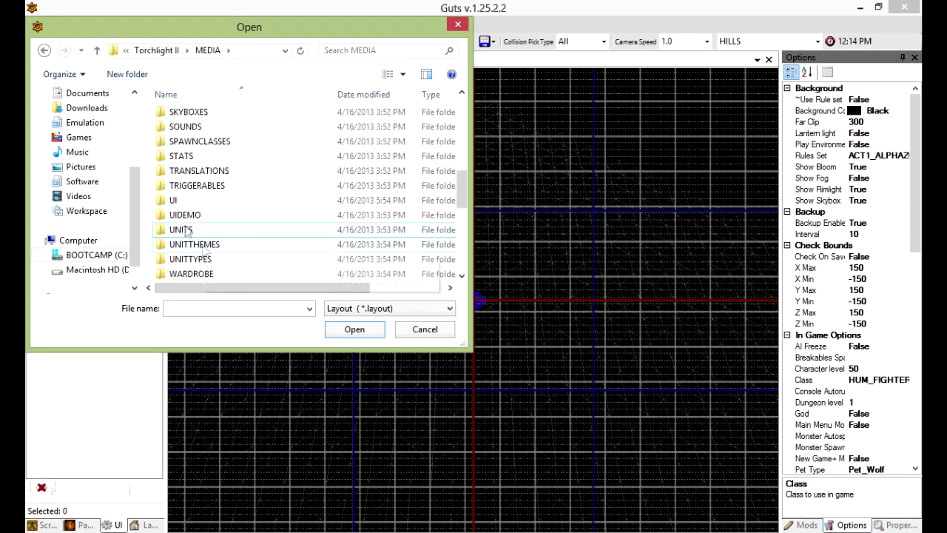
Step: Load SKILL_TREE_BERSERKER.LAYOUT from UI\MENUS\SKILLTREEOVERRIDES into the UI editor
double_click(182, 202)
double_click(185, 188)
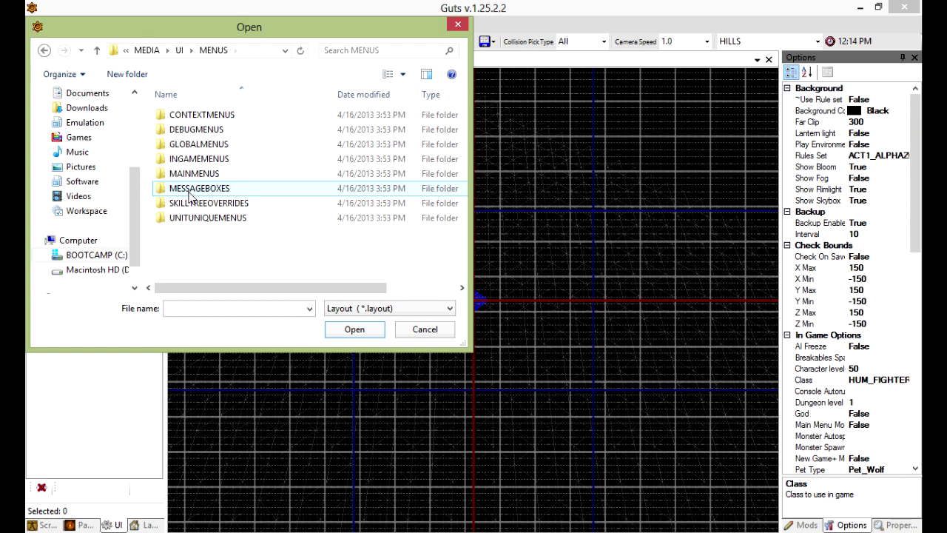
double_click(208, 205)
left_click(245, 130)
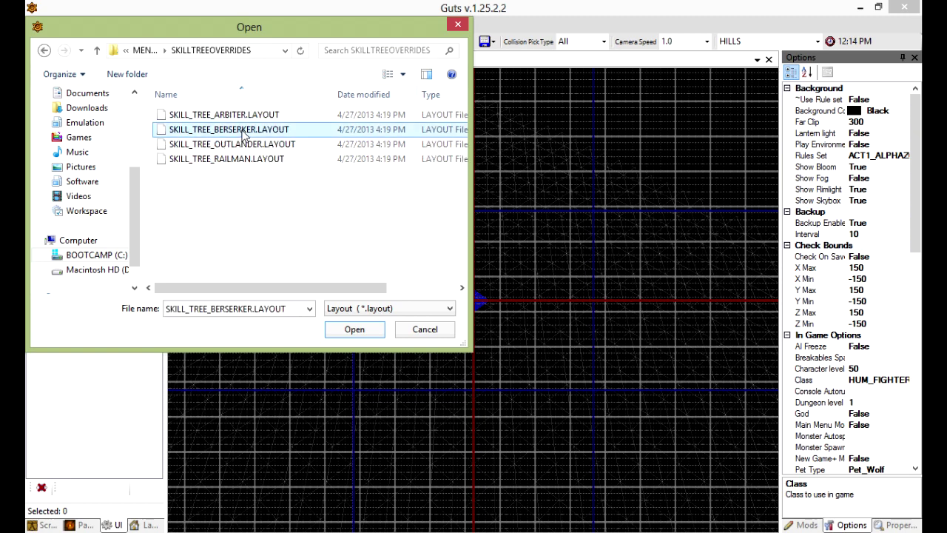
left_click(354, 329)
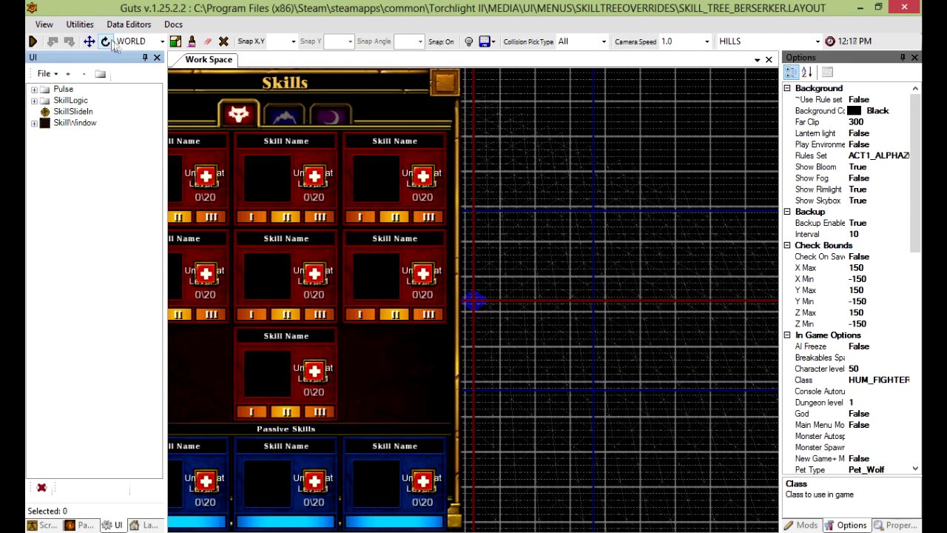
left_click(128, 24)
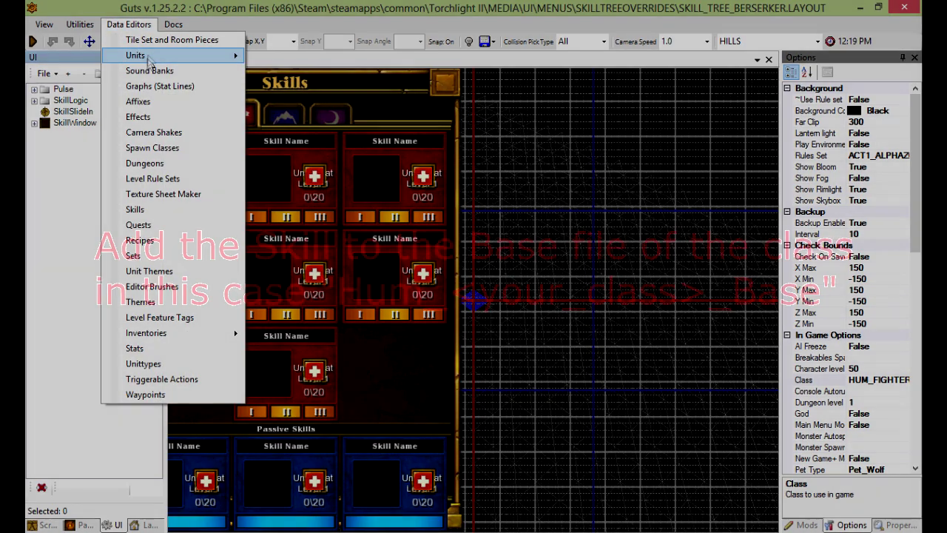
Step: Add a new FLAME HAMMER skill row to Hum_Fighter_Base's Skills list
mouse_move(148, 59)
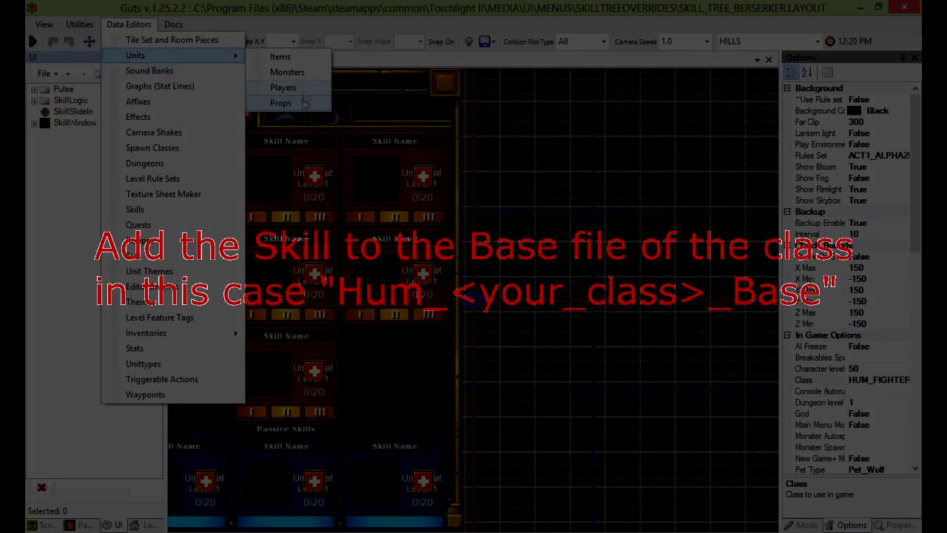
left_click(303, 88)
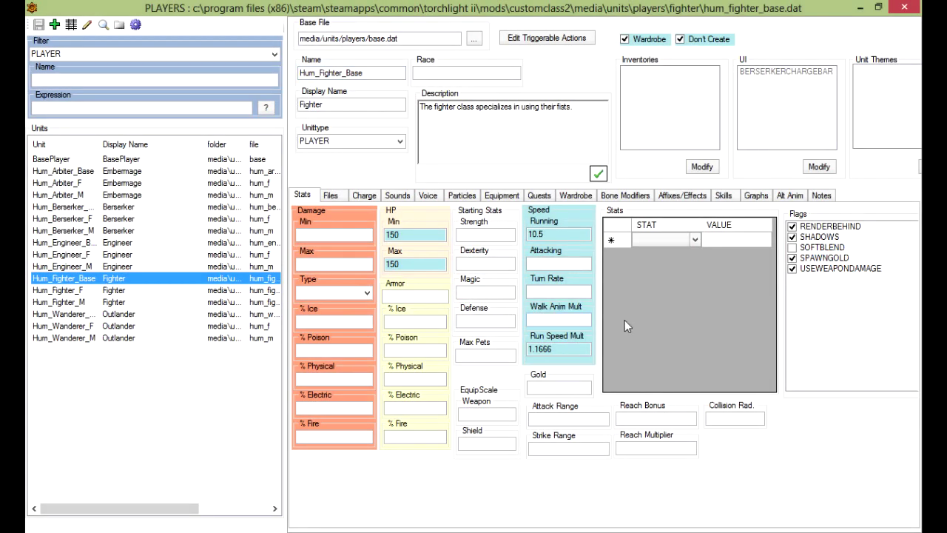
left_click(723, 197)
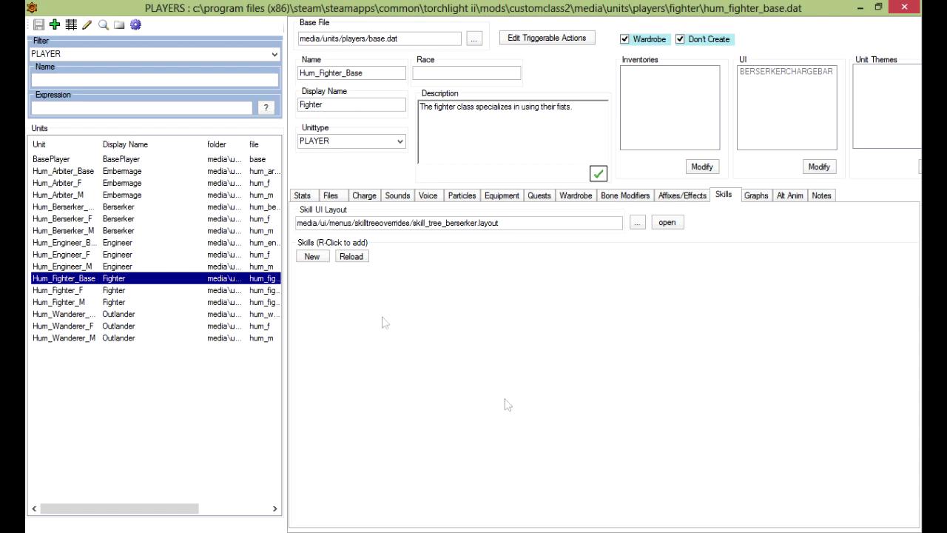
right_click(398, 338)
left_click(416, 348)
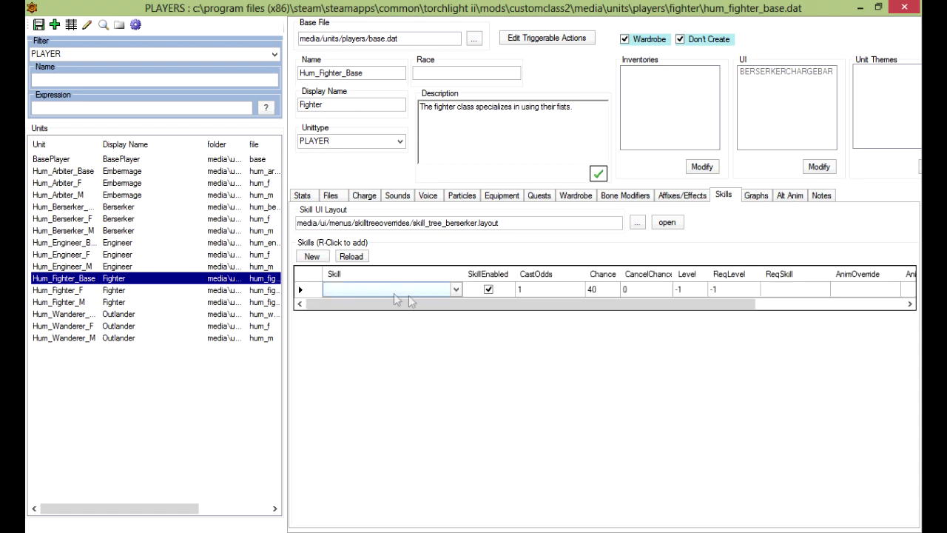
left_click(457, 289)
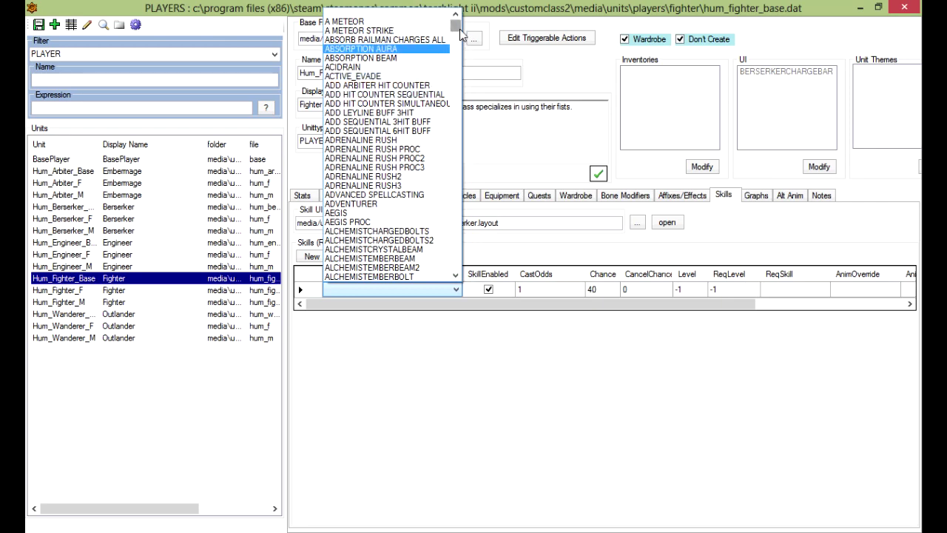
left_click_drag(459, 29, 459, 135)
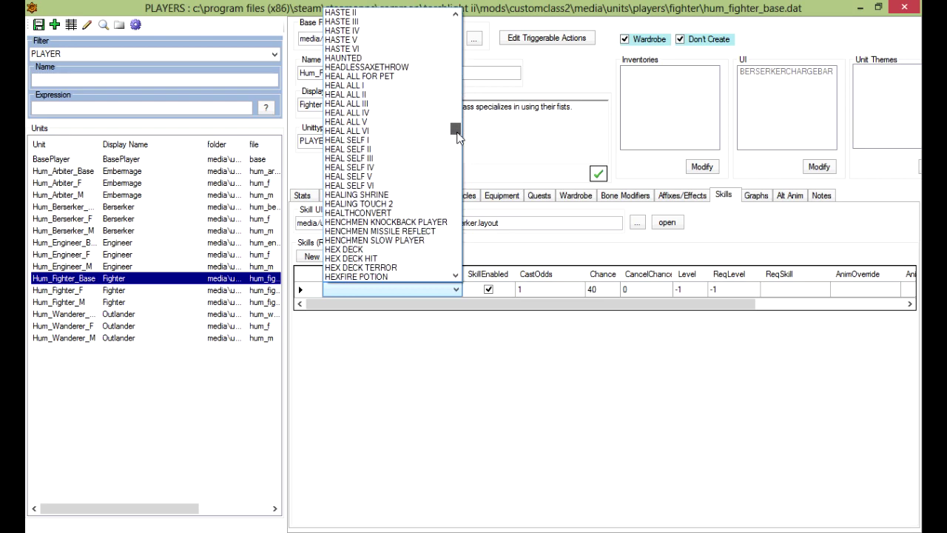
left_click_drag(459, 137, 457, 115)
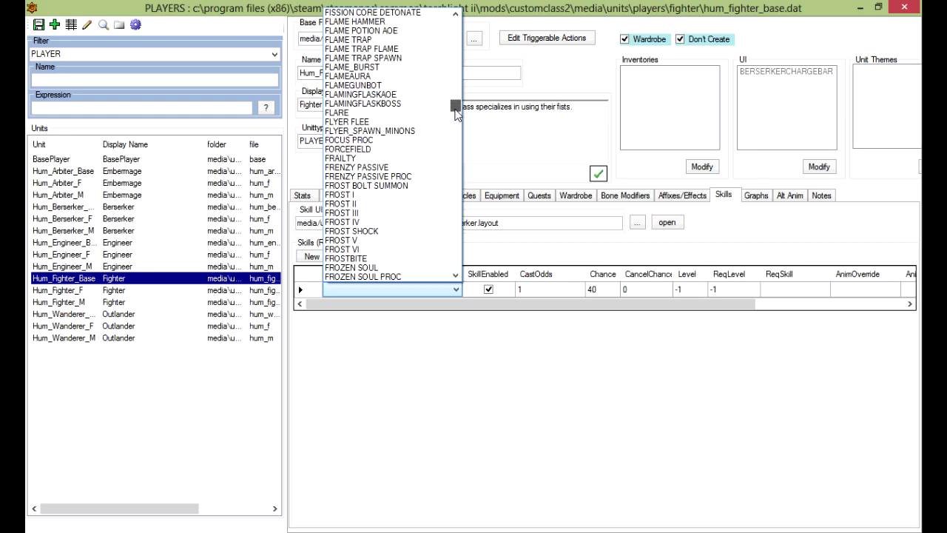
left_click(355, 21)
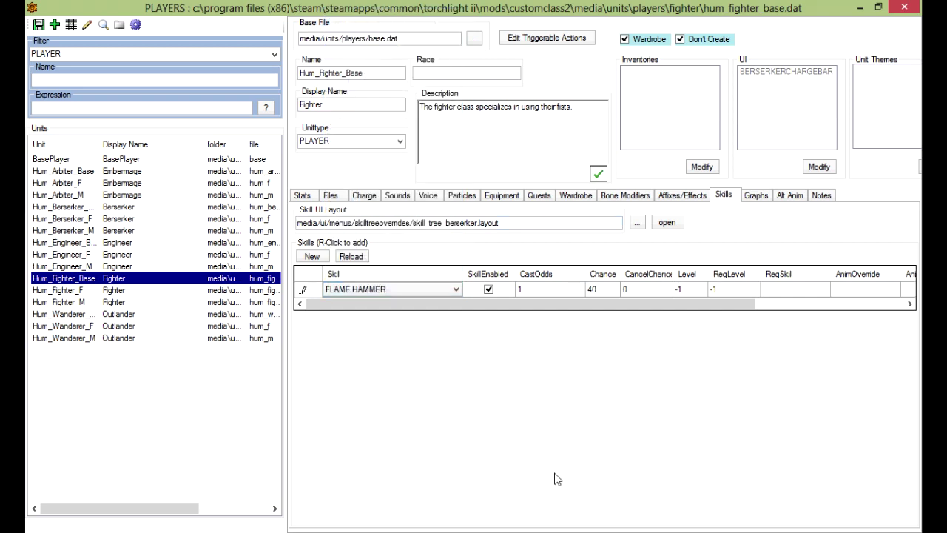
Step: Give FLAME HAMMER Level 1 and ReqLevel 1, save, and return to the skill tree layout
left_click(692, 290)
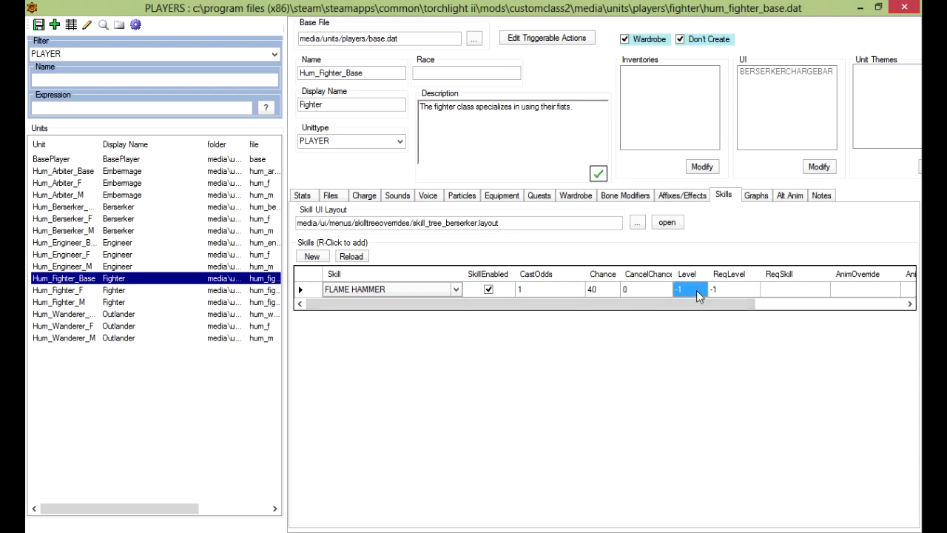
type("1")
left_click(736, 290)
key("Return")
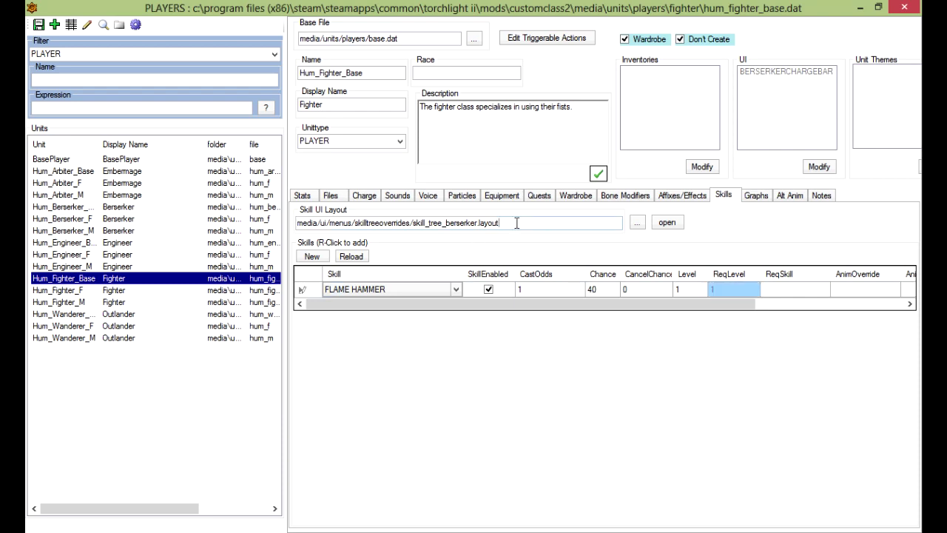
left_click(38, 24)
left_click(38, 24)
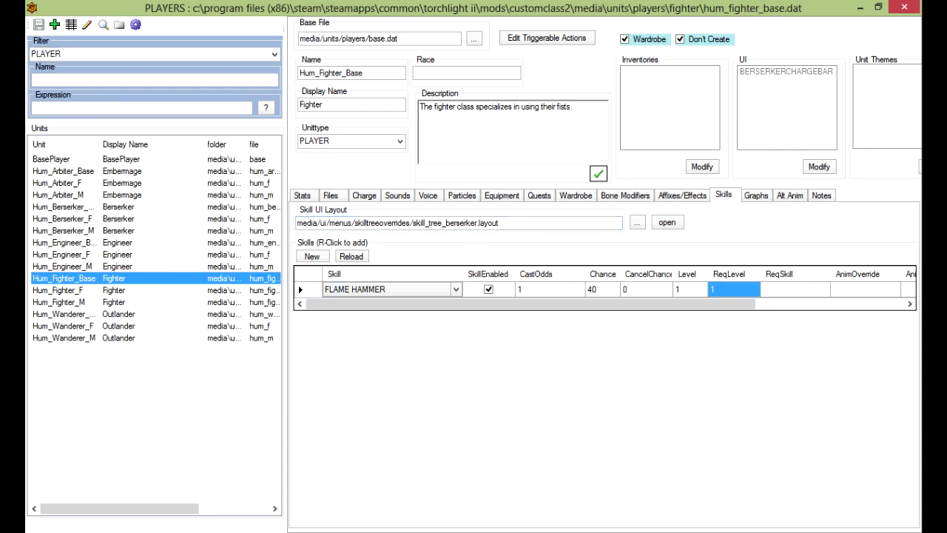
left_click(432, 473)
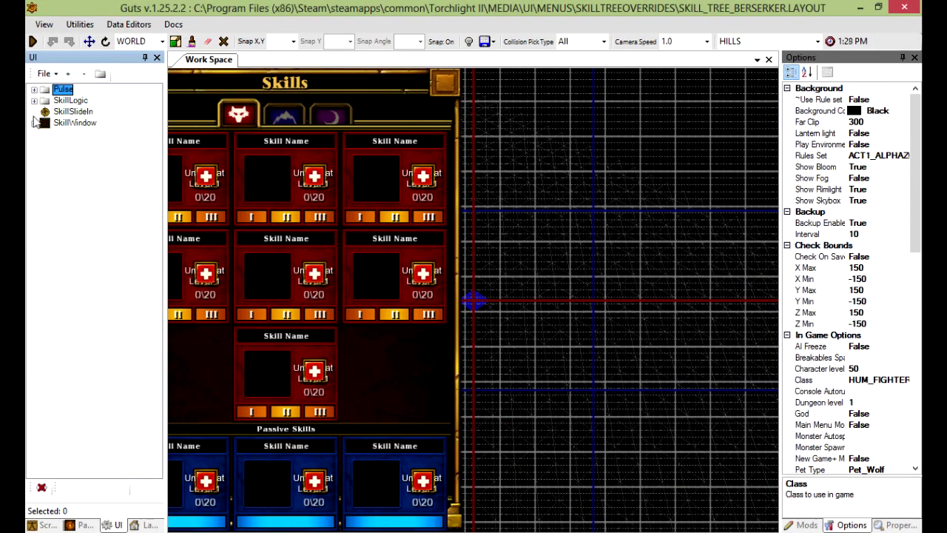
Step: Expand SkillWindow down through skillGroup to SkillPane1 and select the EVISCERATE skill box
double_click(74, 122)
double_click(87, 134)
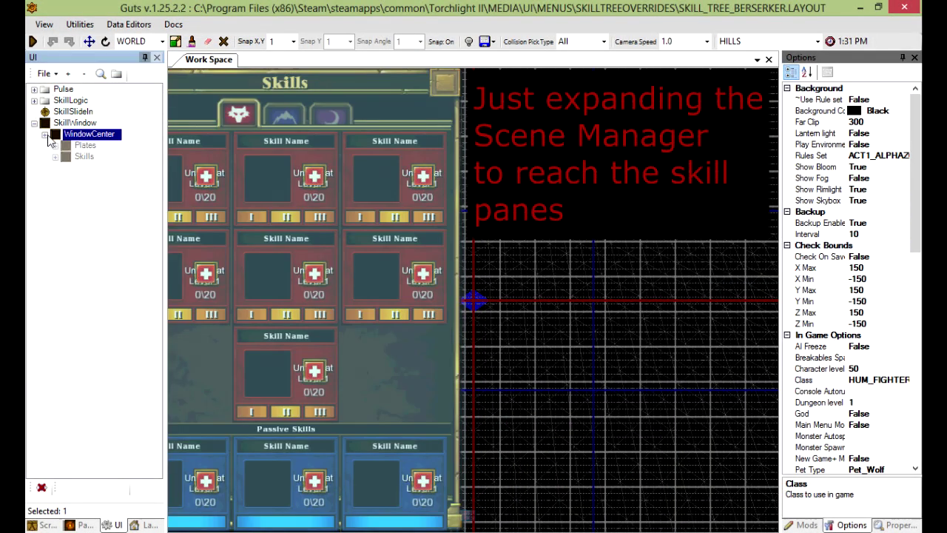
double_click(64, 158)
double_click(76, 169)
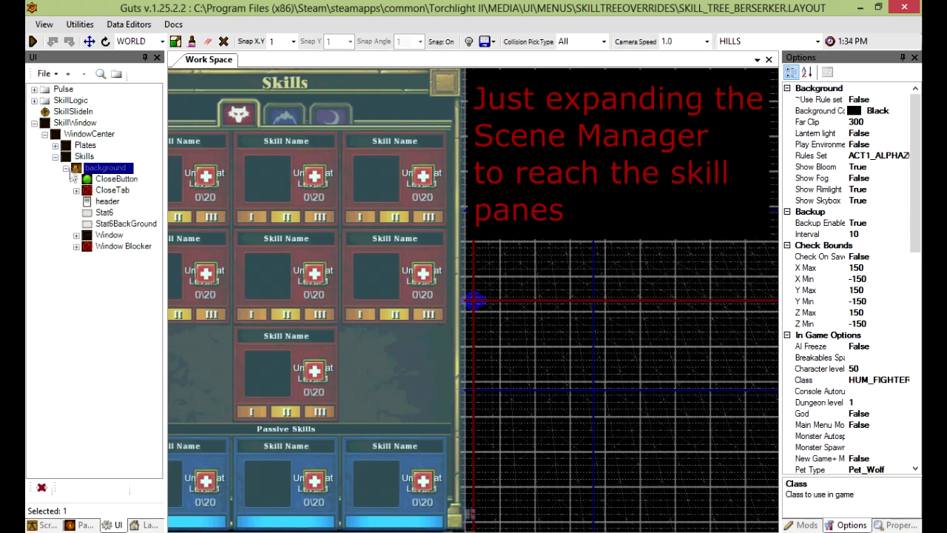
double_click(90, 235)
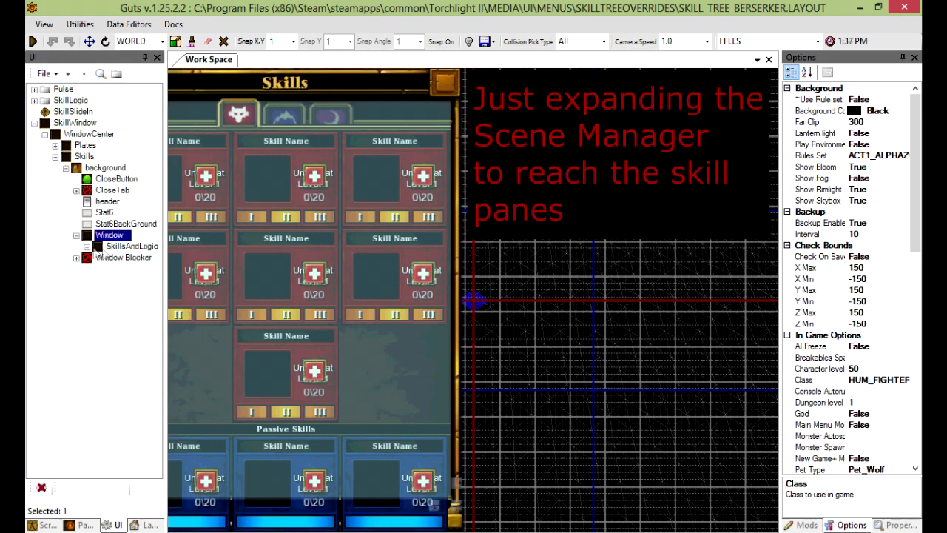
double_click(92, 246)
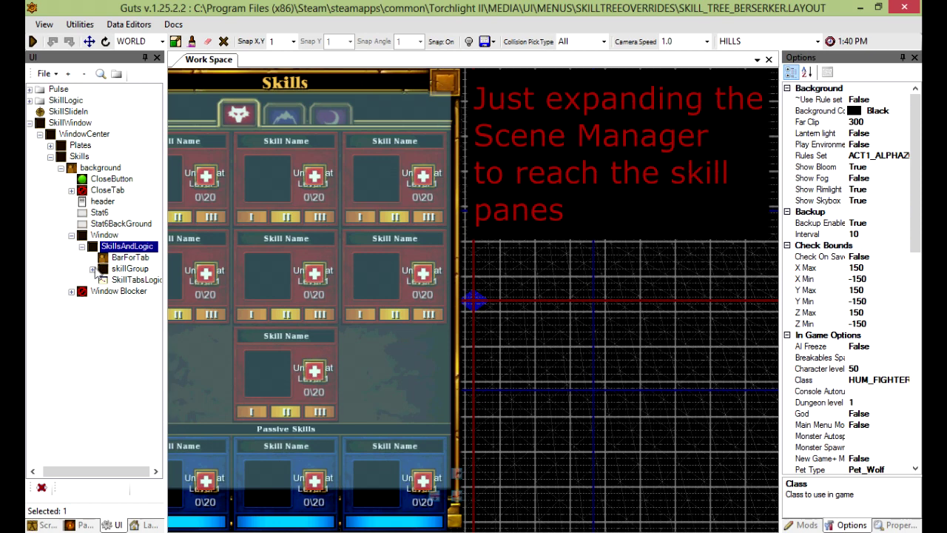
double_click(100, 269)
left_click(151, 281)
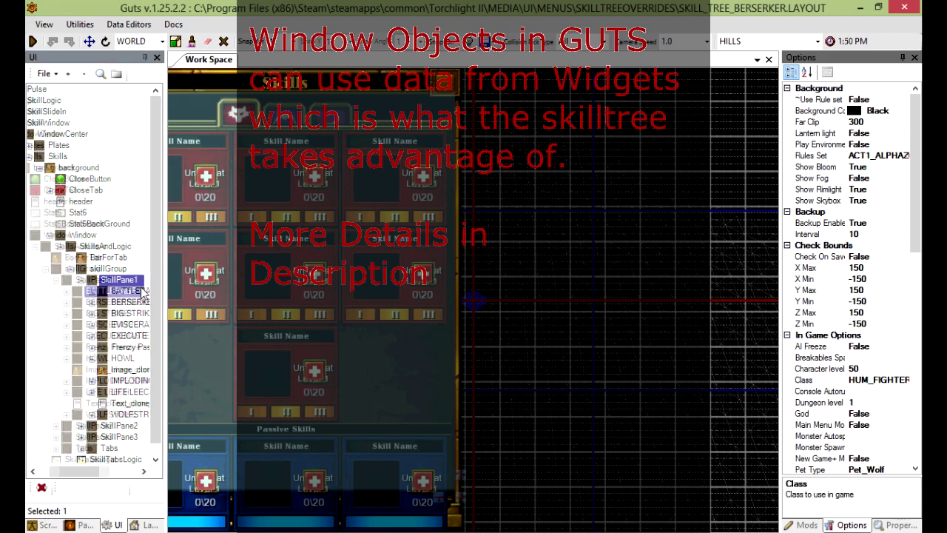
left_click(141, 291)
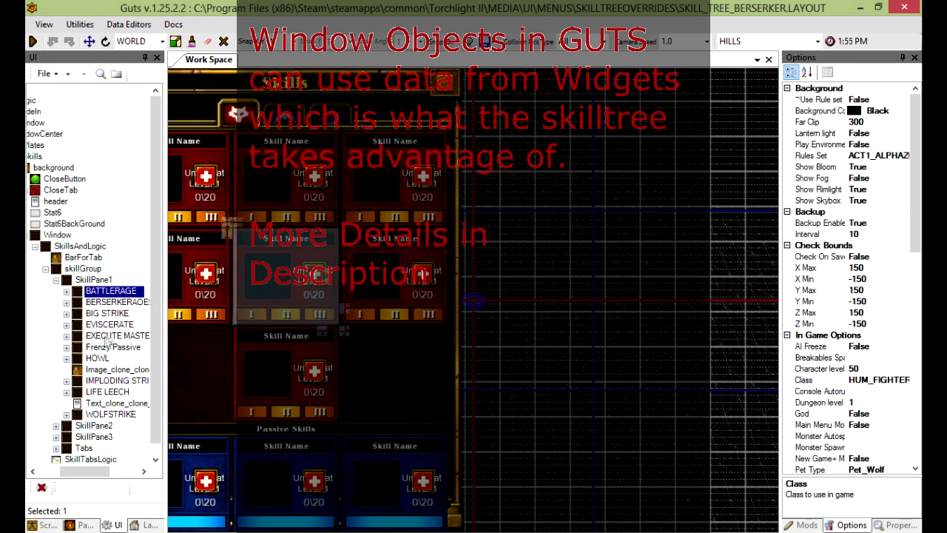
left_click(109, 324)
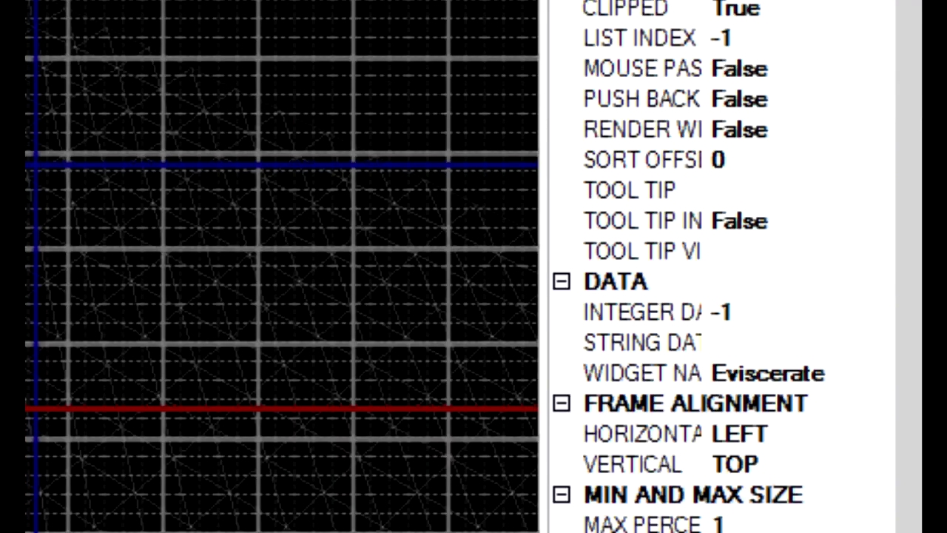
Step: Change the EVISCERATE box's widget name to FLAME HAMMER
left_click(824, 370)
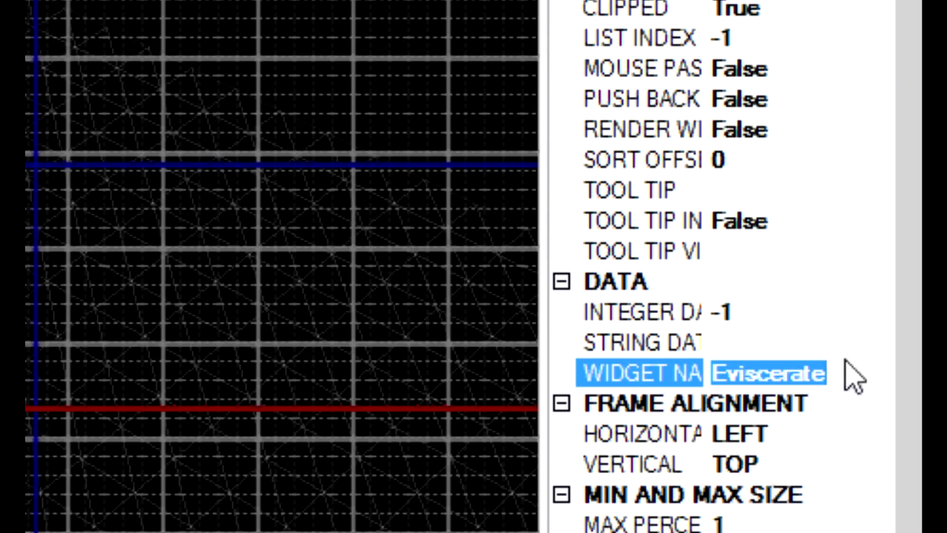
left_click(854, 376)
type("FLAME")
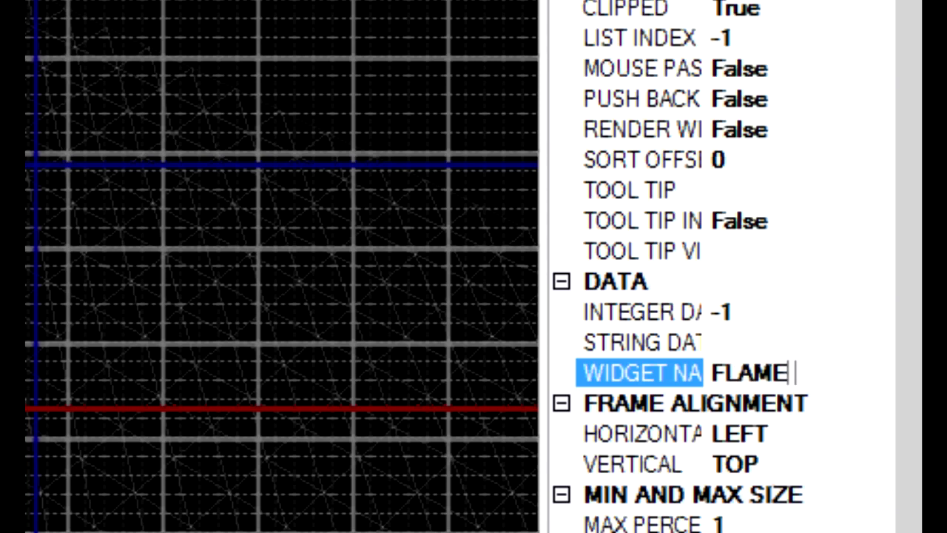
type(" HAMMER")
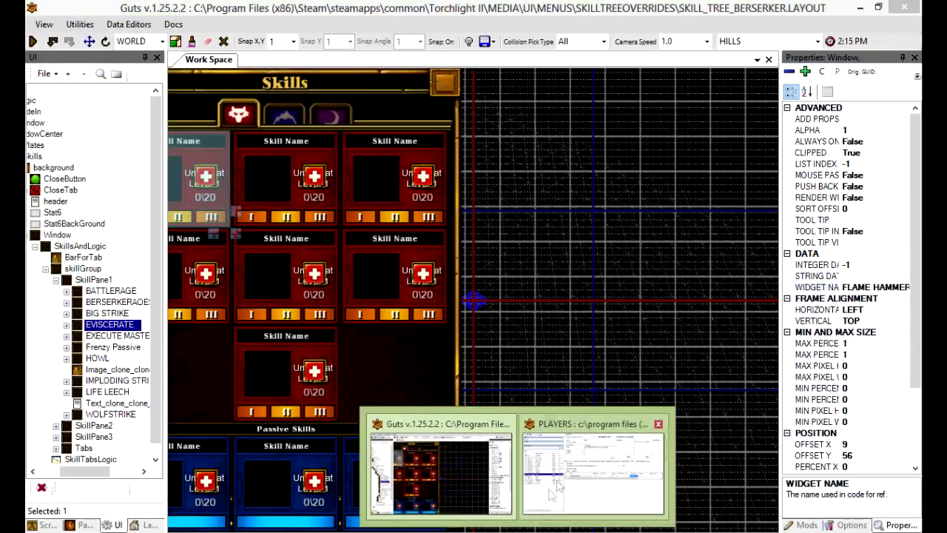
Step: Rename the EVISCERATE node in the scene tree to FLAME HAMMER
left_click(568, 479)
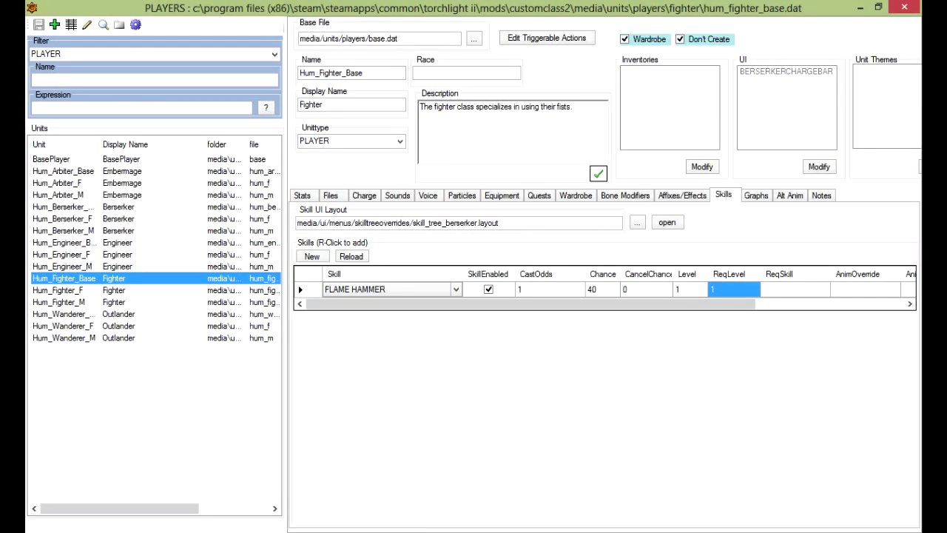
left_click(449, 482)
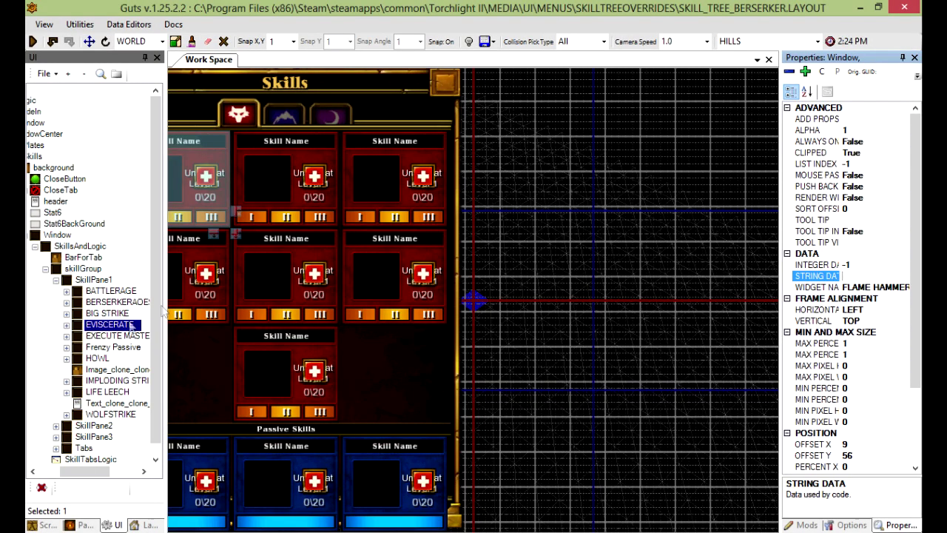
left_click(125, 326)
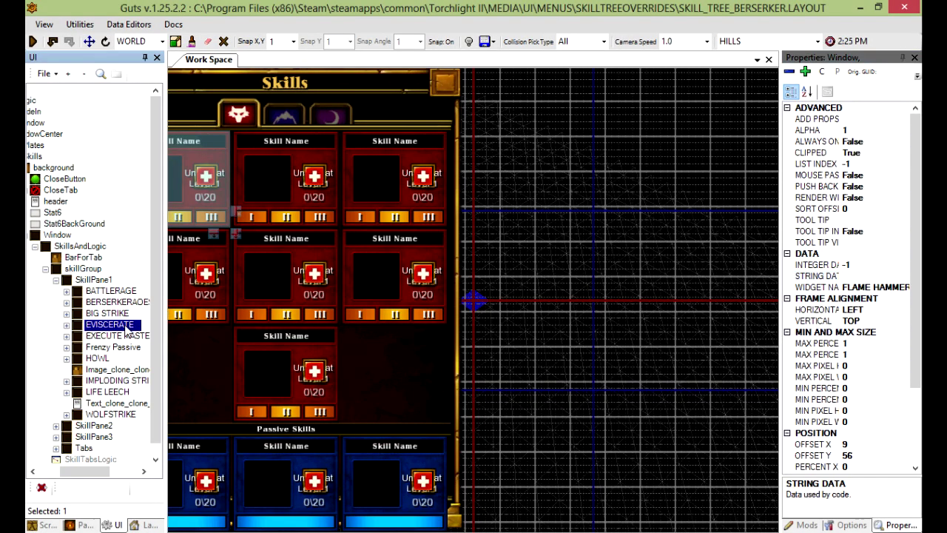
double_click(126, 326)
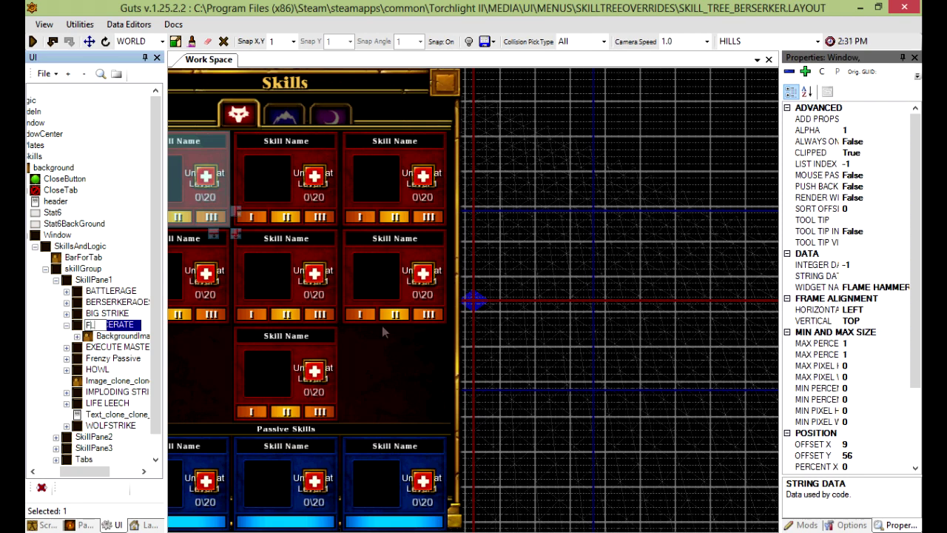
type("ME HAMMER")
key("Return")
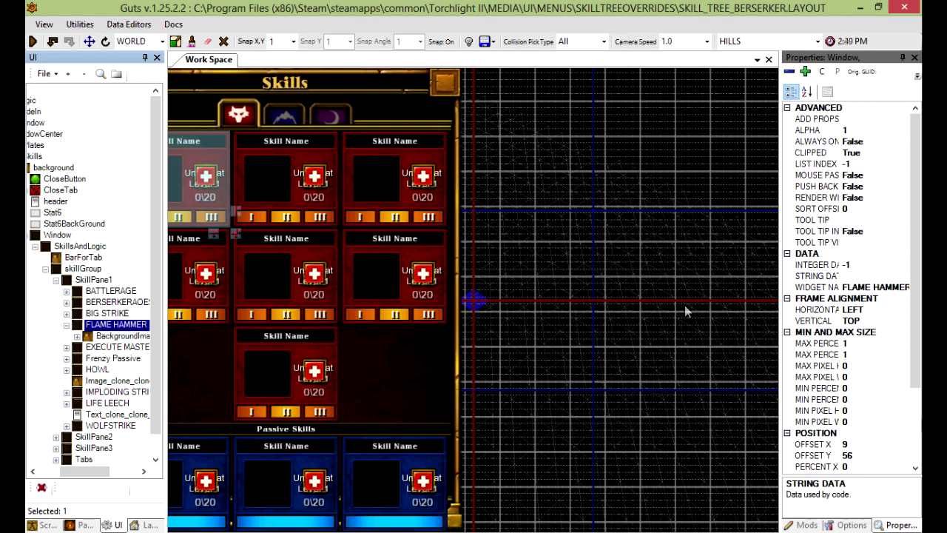
left_click(876, 287)
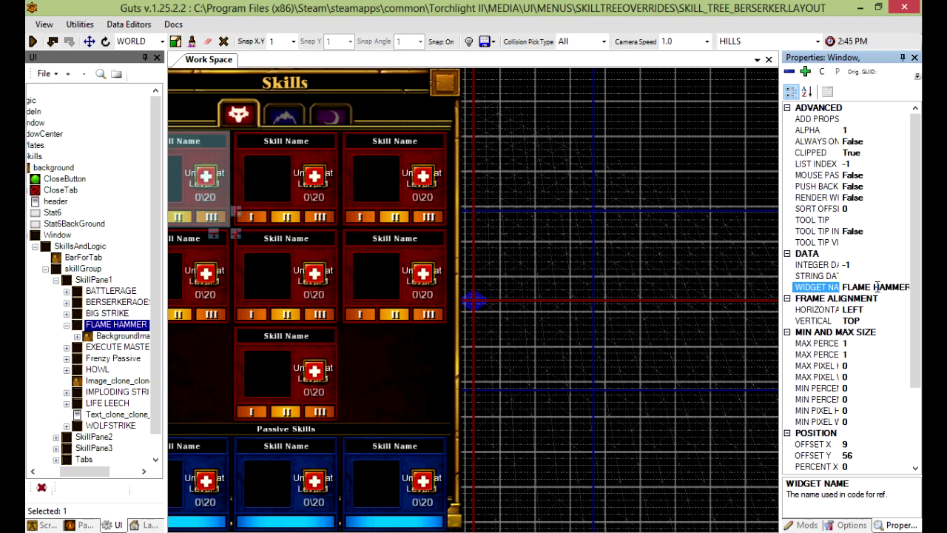
Step: Save the layout as a new file, browsing to the customclass2 mod's media folder
left_click(44, 73)
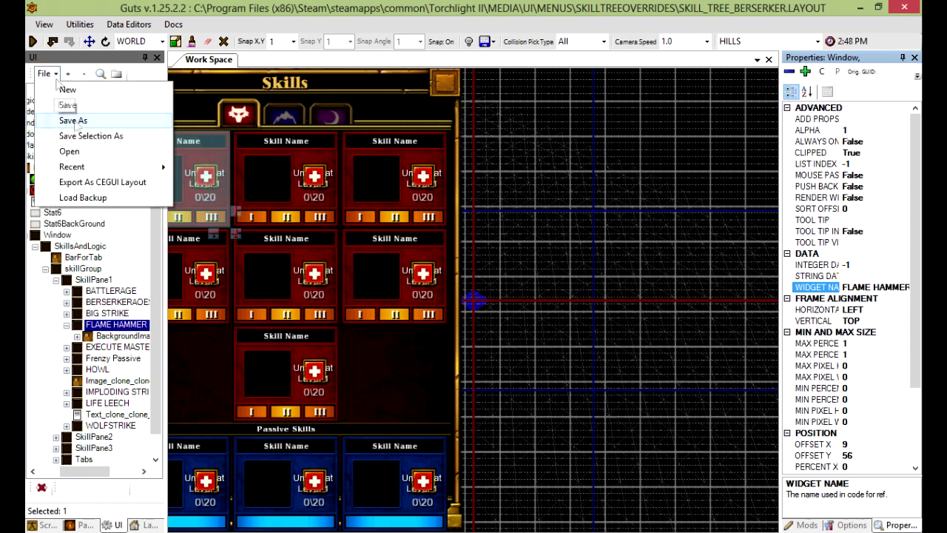
left_click(76, 122)
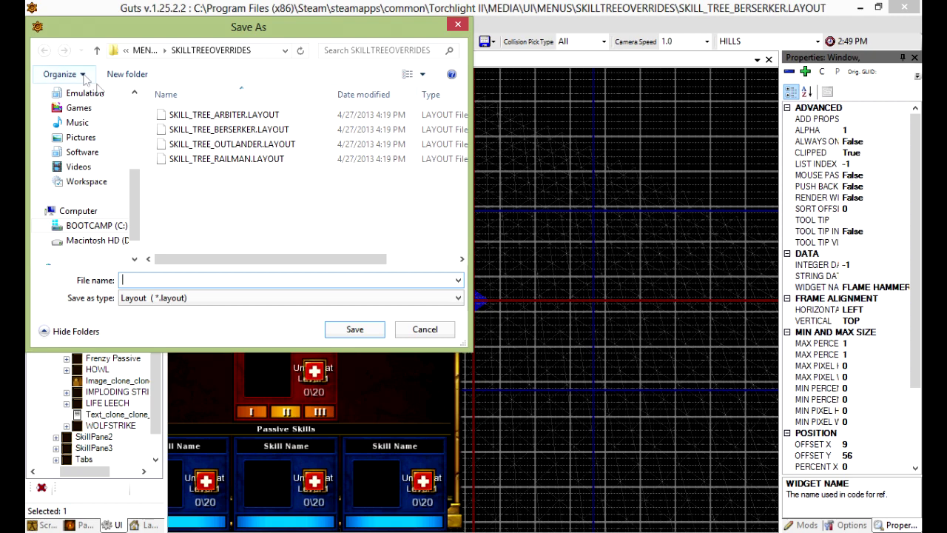
left_click(126, 50)
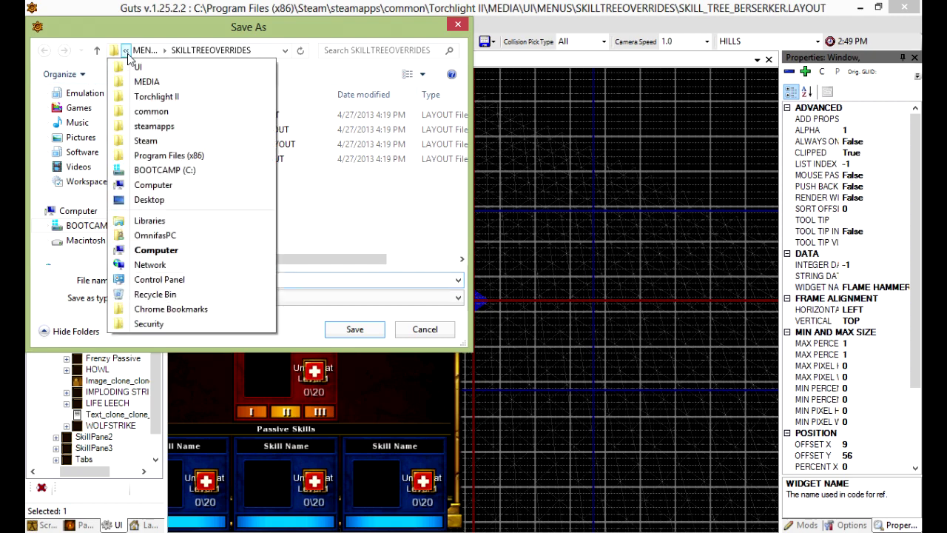
left_click(159, 95)
double_click(182, 203)
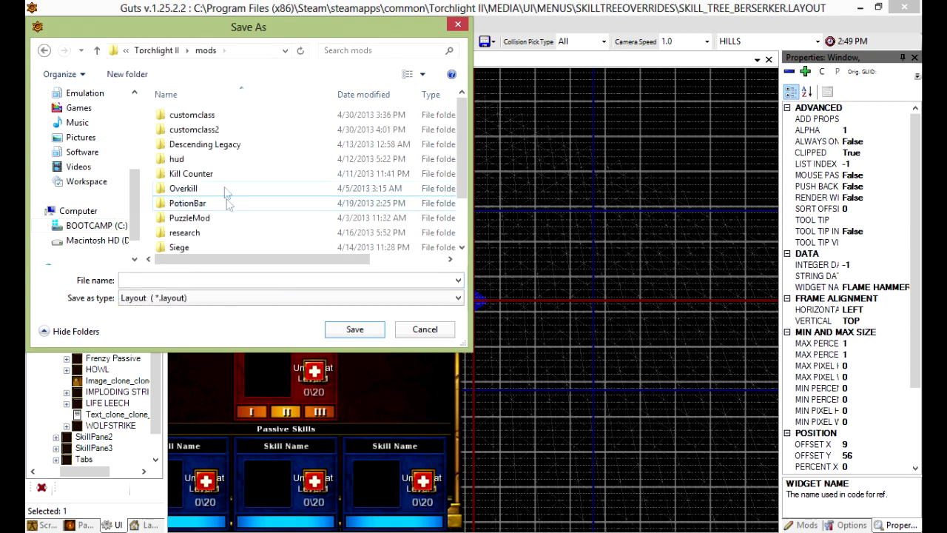
double_click(220, 131)
double_click(224, 121)
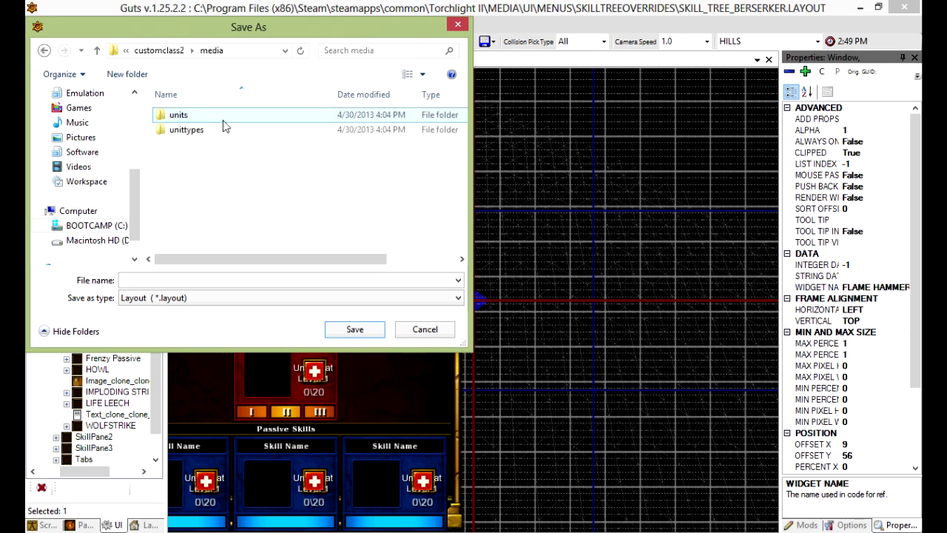
Step: Create a UI folder inside media and a menus folder inside UI
left_click(143, 76)
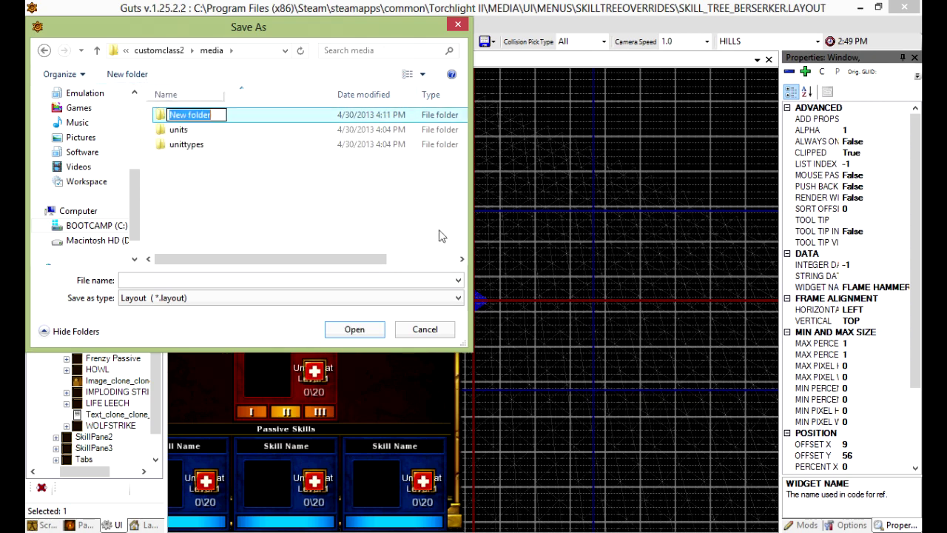
type("UI")
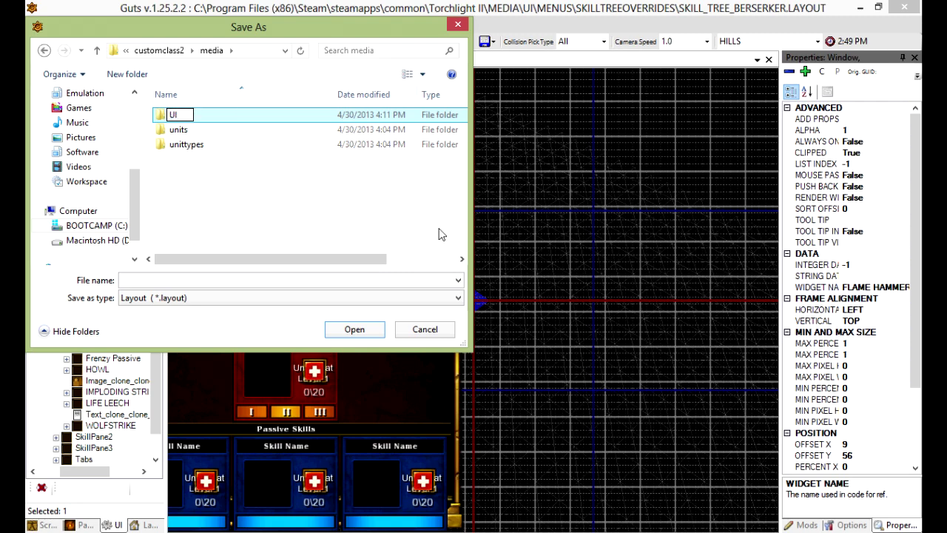
key("Return")
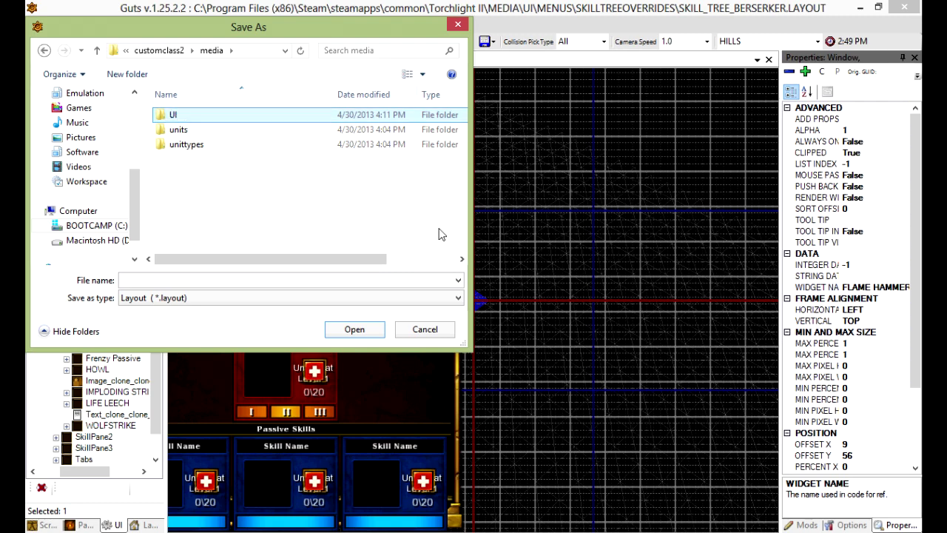
double_click(163, 116)
left_click(127, 74)
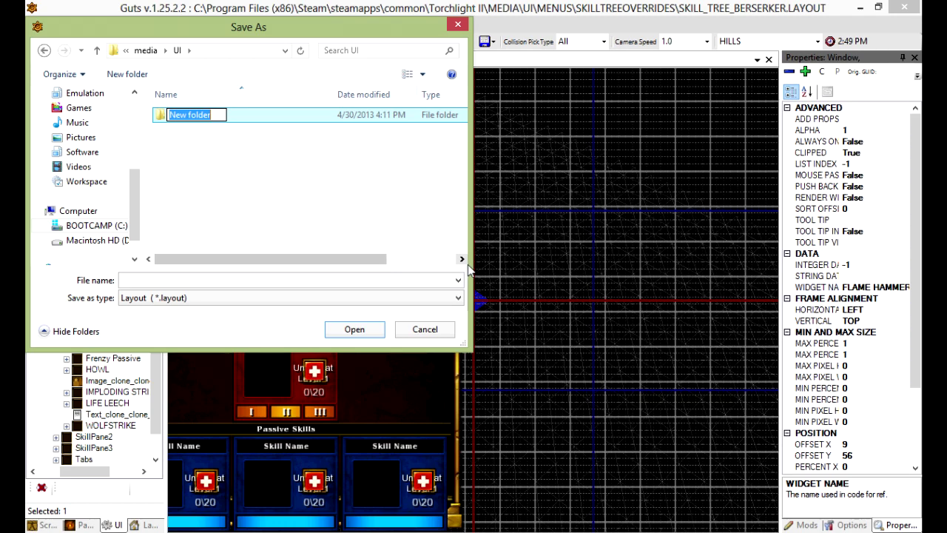
type("menus")
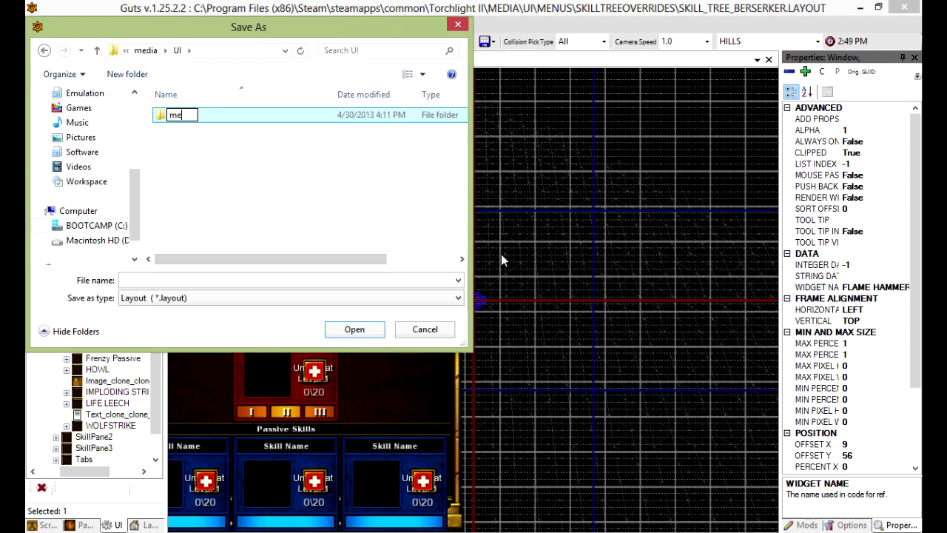
key("Return")
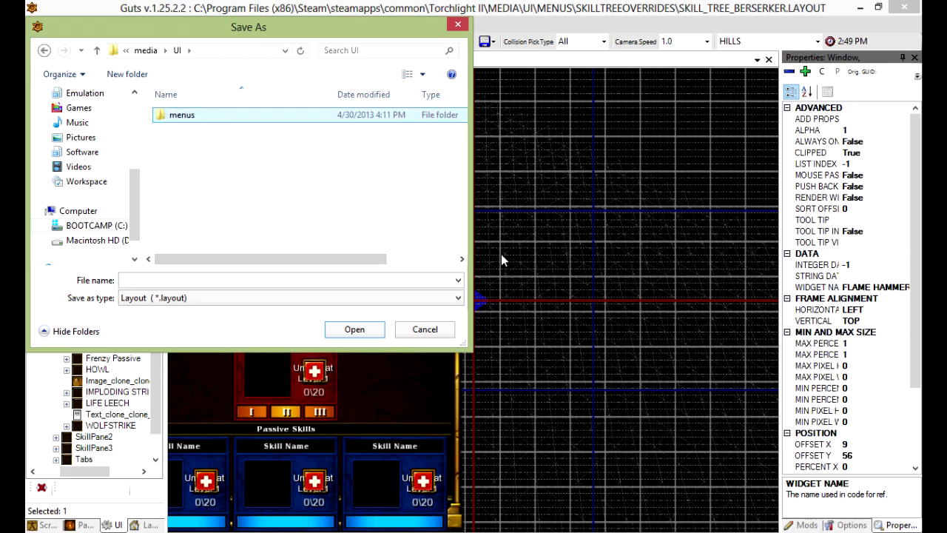
double_click(167, 117)
Step: Create a skilltreeoverrides folder inside menus and save the layout there as SKILL_TREE_FIGHTER
left_click(147, 74)
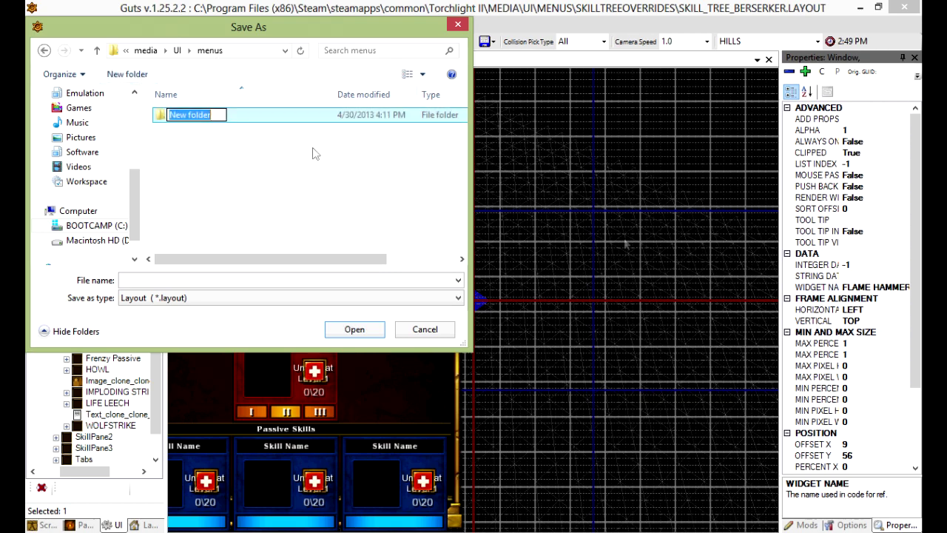
type("skill")
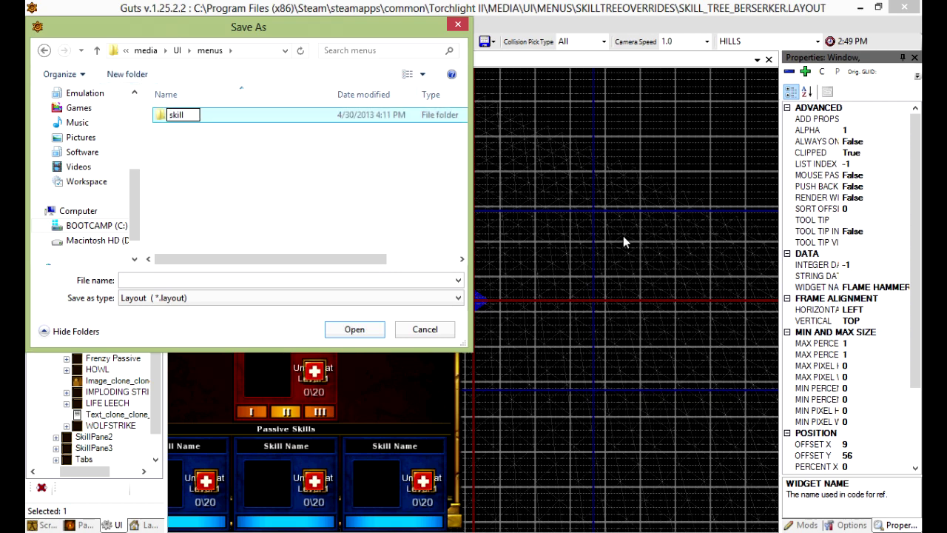
type("treeover")
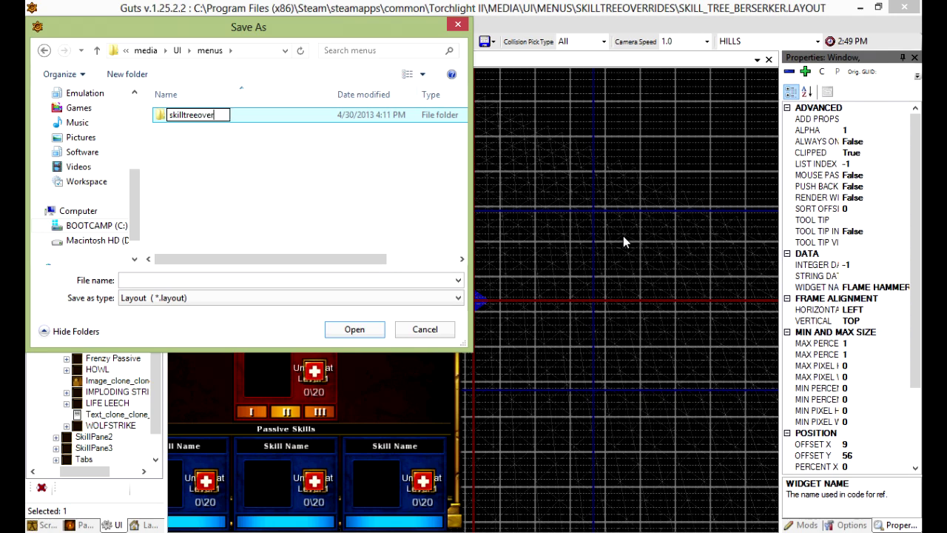
type("rides")
key("Return")
double_click(222, 116)
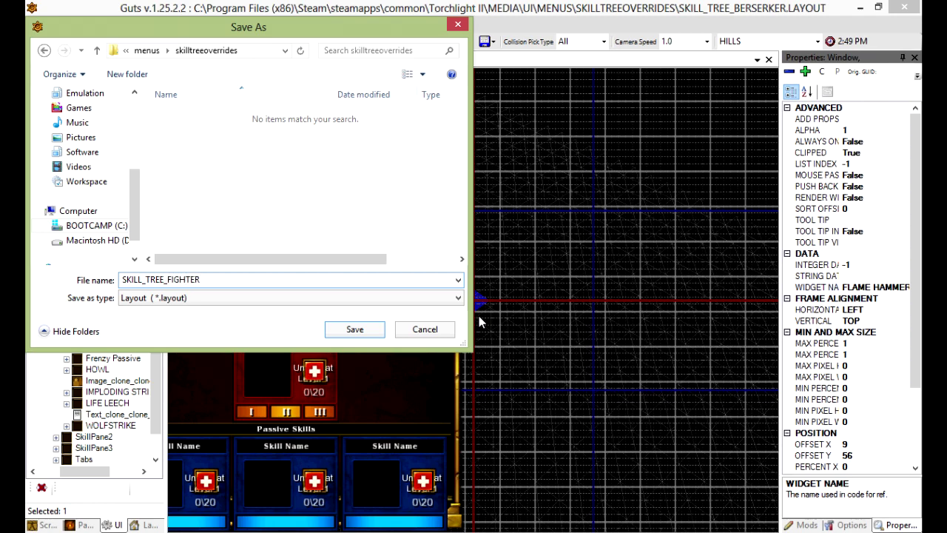
left_click(370, 330)
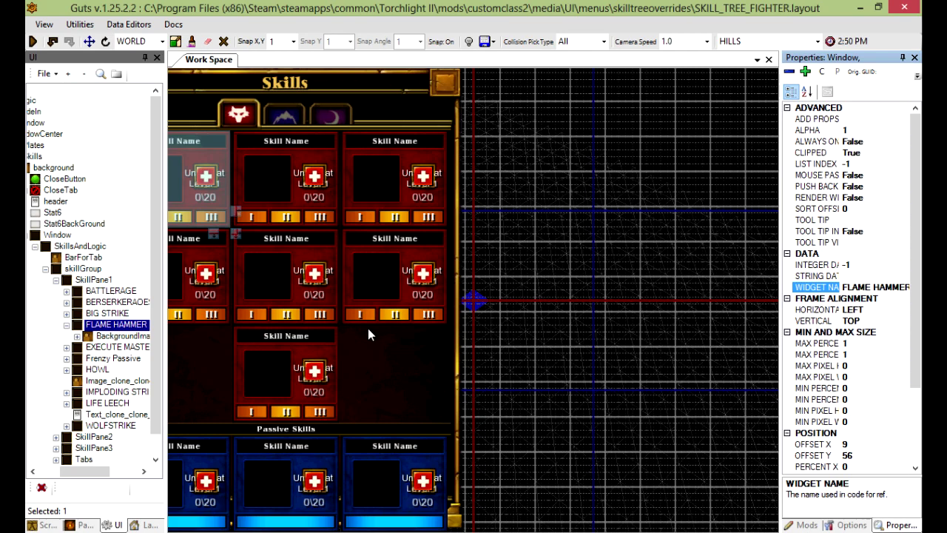
left_click(130, 24)
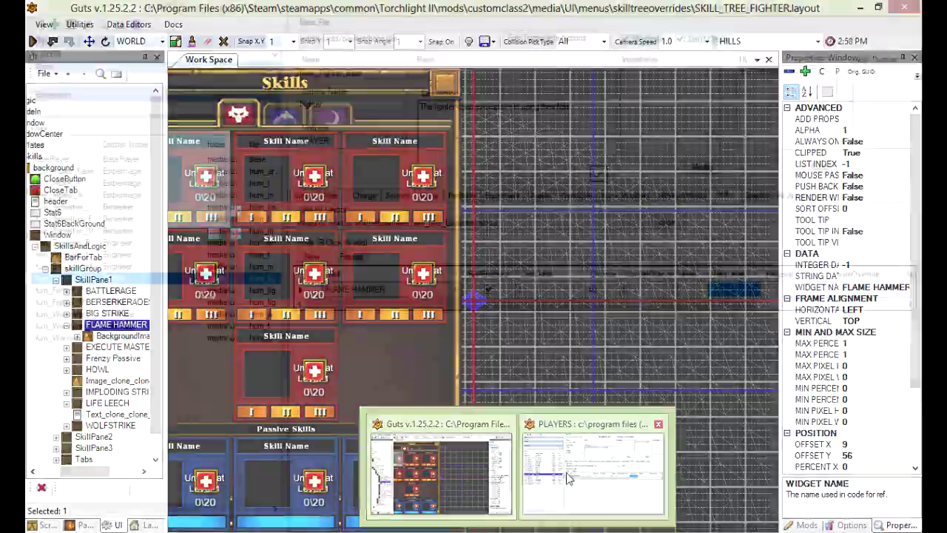
Step: Set Hum_Fighter_Base's Skill UI Layout to SKILL_TREE_FIGHTER.layout and save the unit
left_click(588, 469)
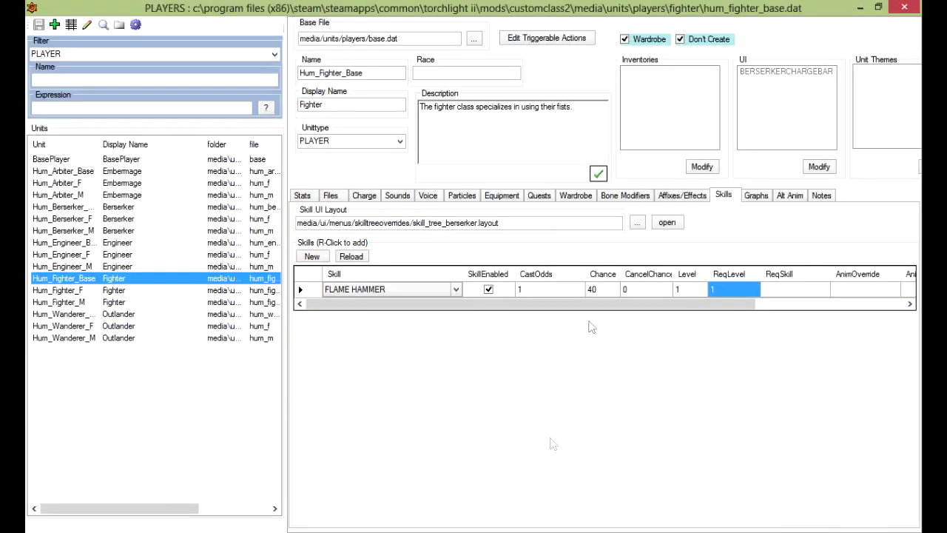
left_click(637, 222)
left_click(222, 116)
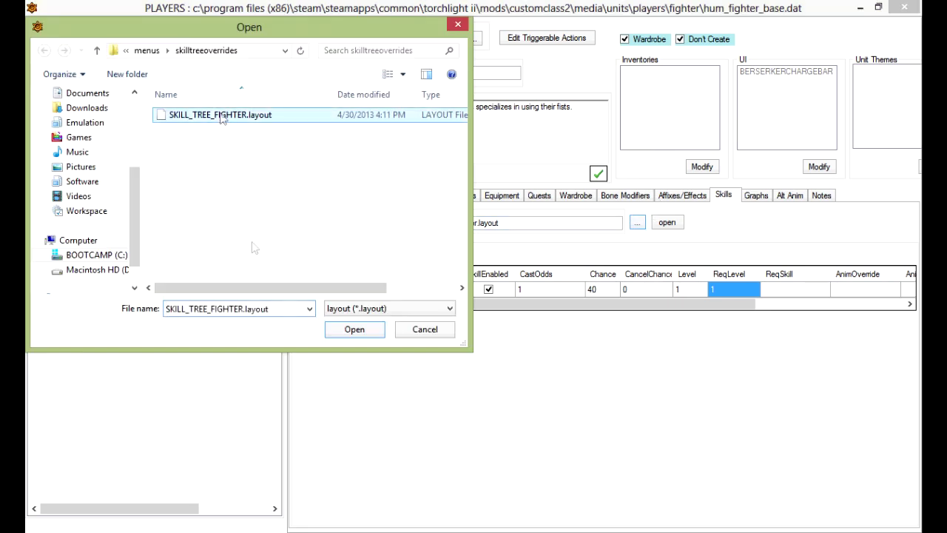
left_click(361, 337)
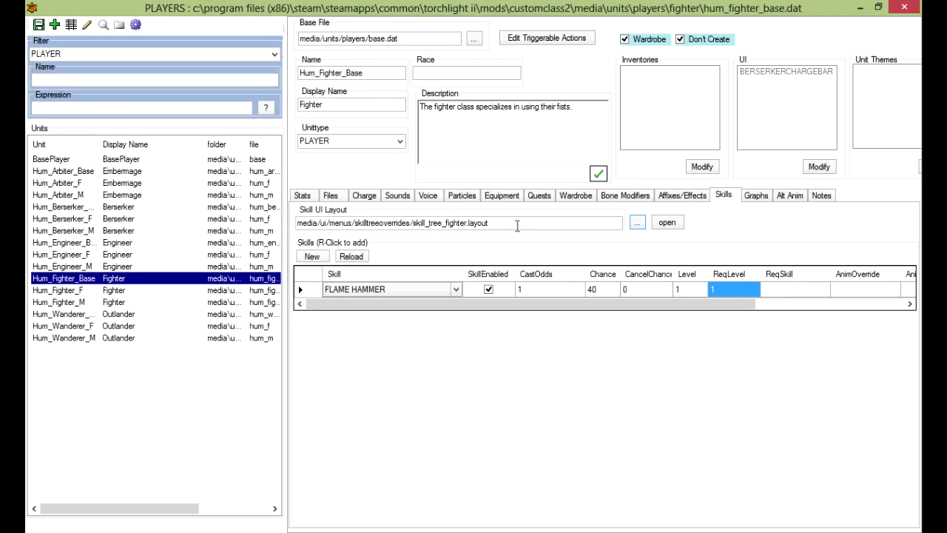
left_click(339, 104)
left_click(38, 24)
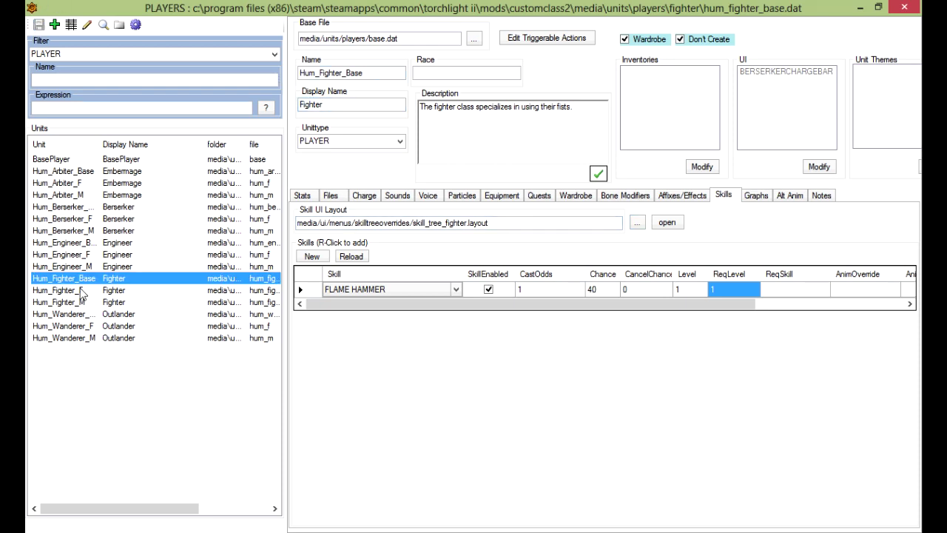
left_click(82, 293)
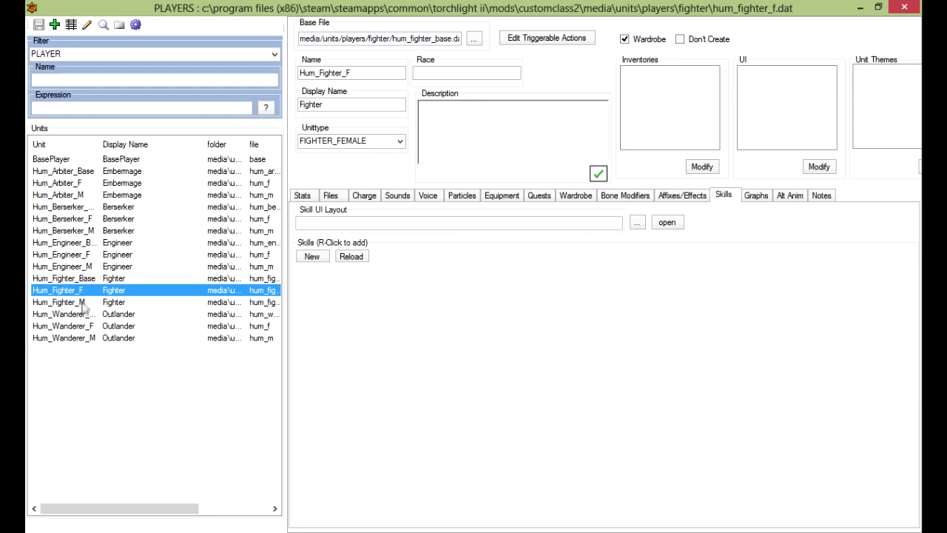
Step: Set Hum_Fighter_F's Skill UI Layout to SKILL_TREE_FIGHTER.layout
left_click(83, 308)
left_click(83, 292)
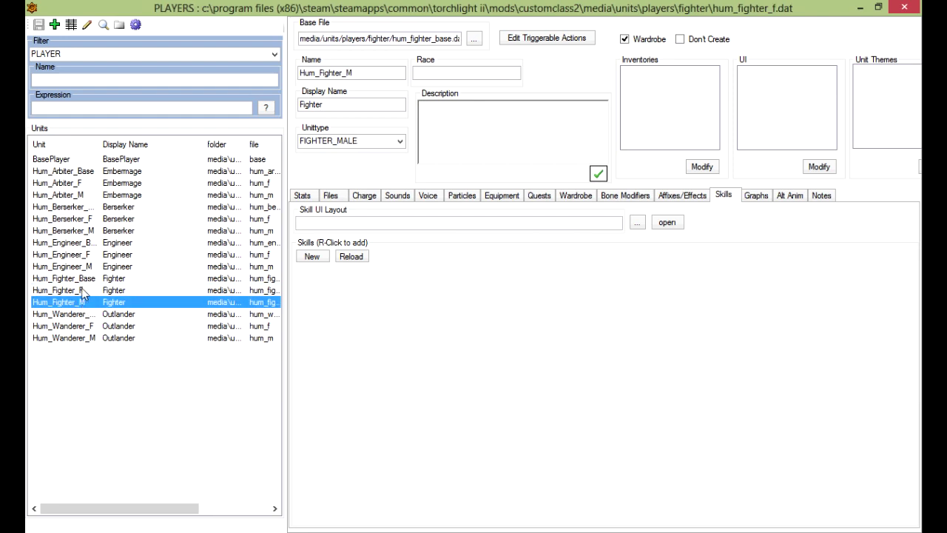
left_click(488, 223)
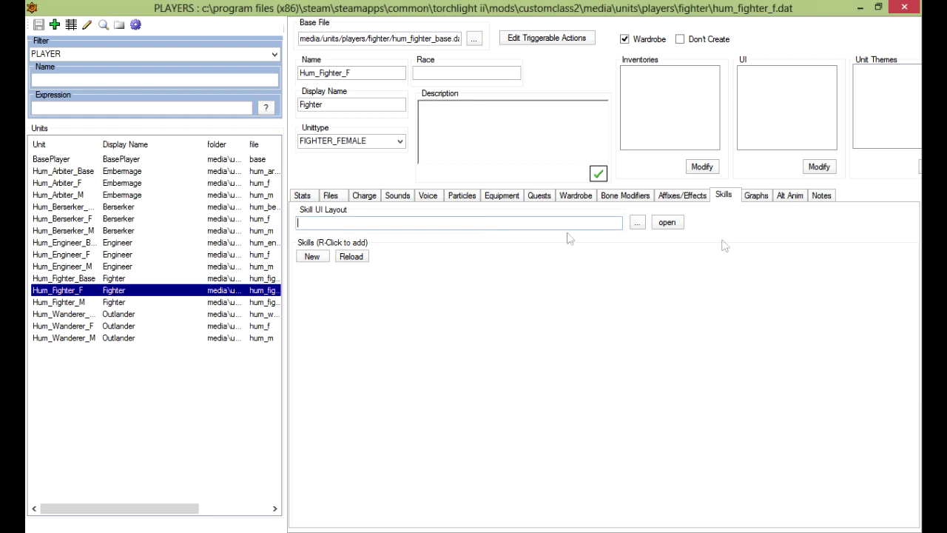
left_click(636, 223)
left_click(385, 117)
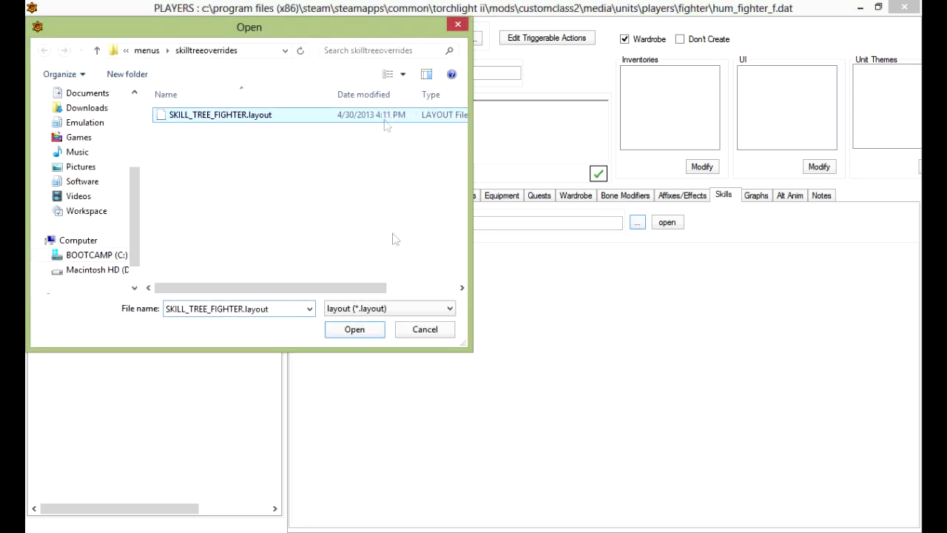
left_click(370, 336)
Step: Set Hum_Fighter_M's Skill UI Layout to SKILL_TREE_FIGHTER.layout, save, and return to Hum_Fighter_Base
left_click(101, 302)
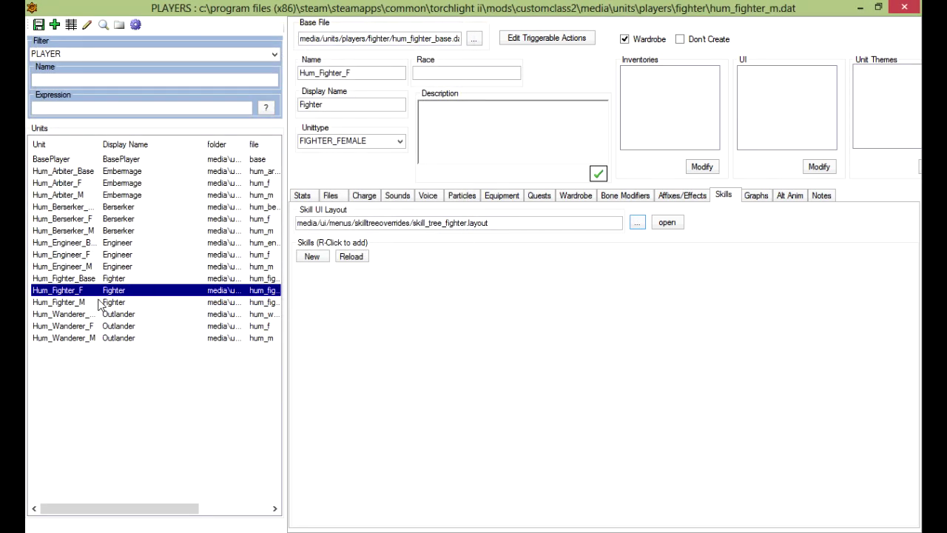
left_click(637, 223)
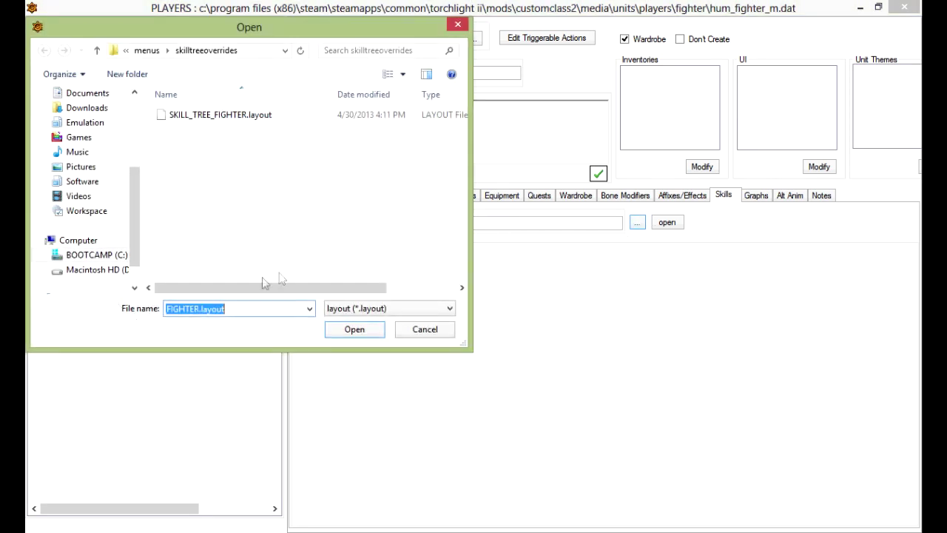
left_click(198, 121)
left_click(354, 331)
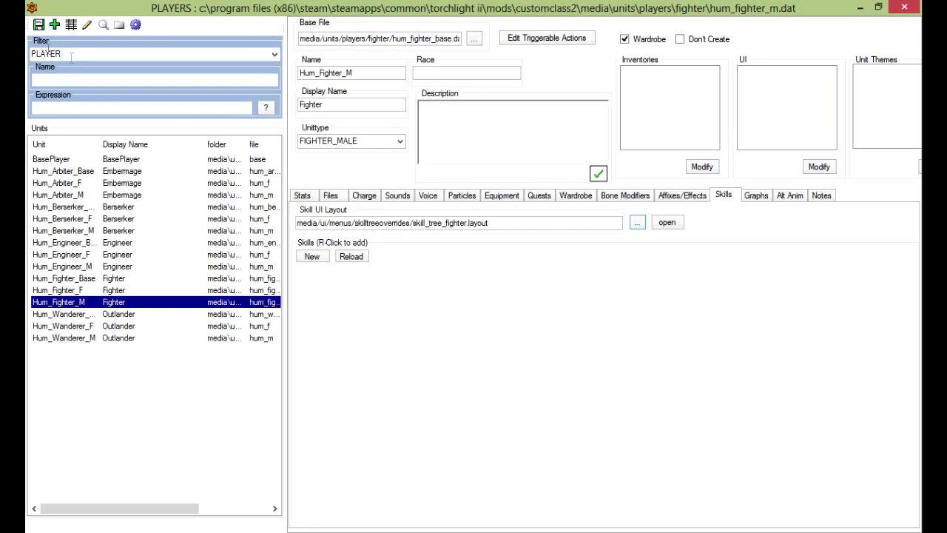
left_click(40, 26)
left_click(116, 294)
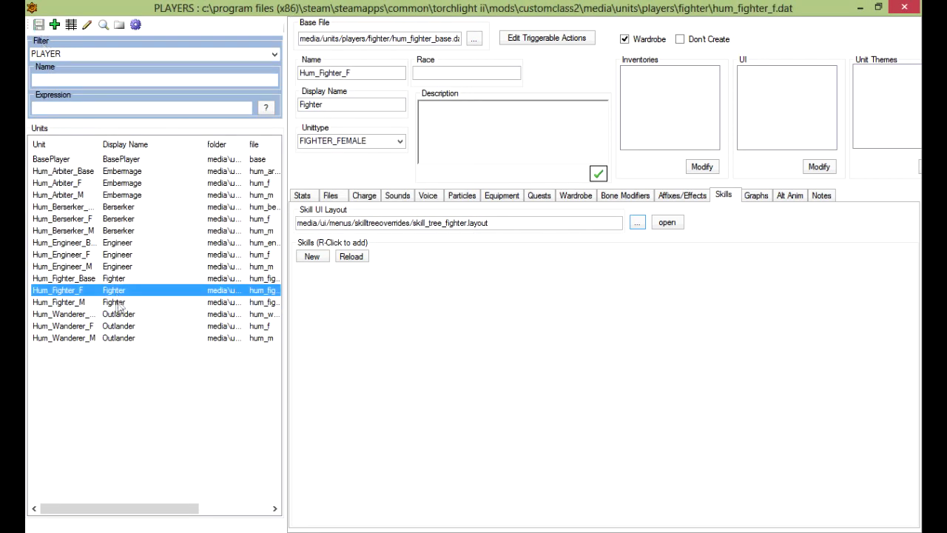
left_click(123, 281)
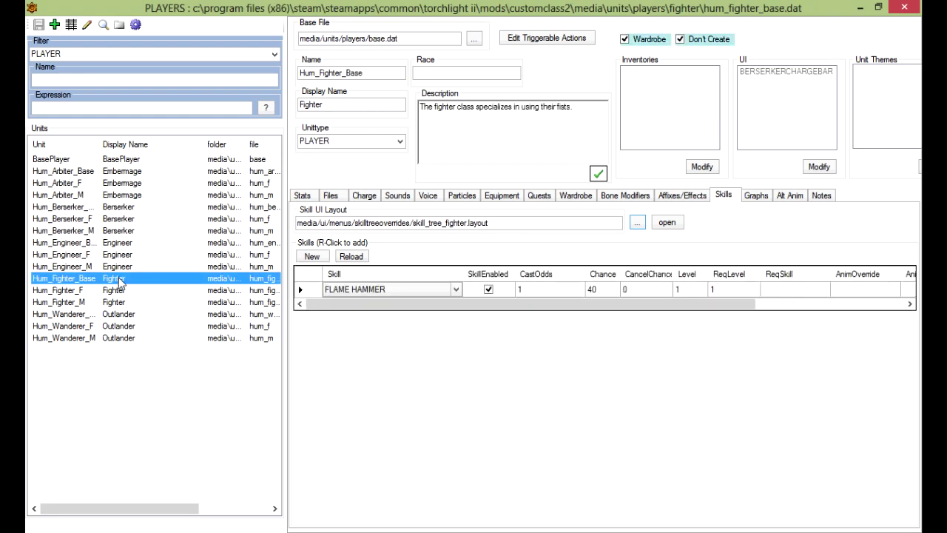
Step: Close the Players editor and test-play in Game Mode, confirming Flame Hammer appears in the skill tree
left_click(904, 15)
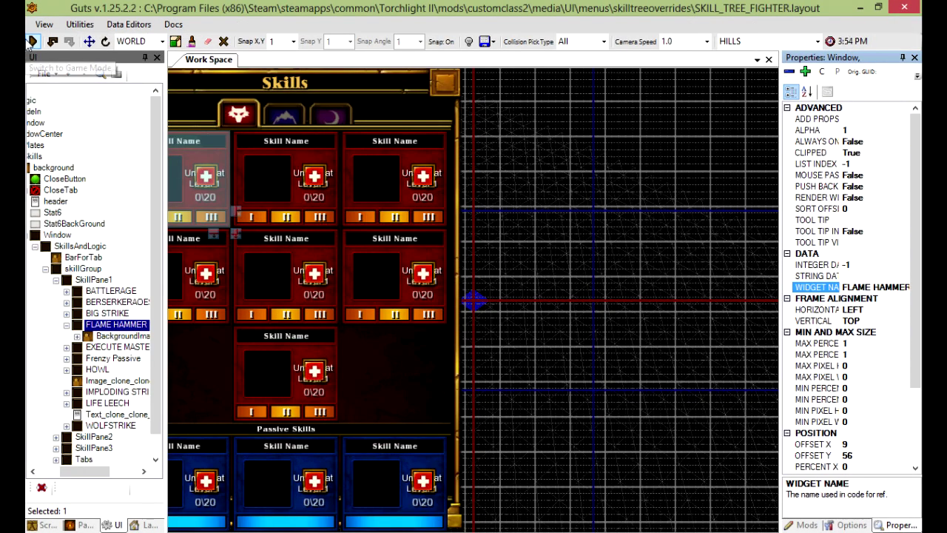
left_click(32, 42)
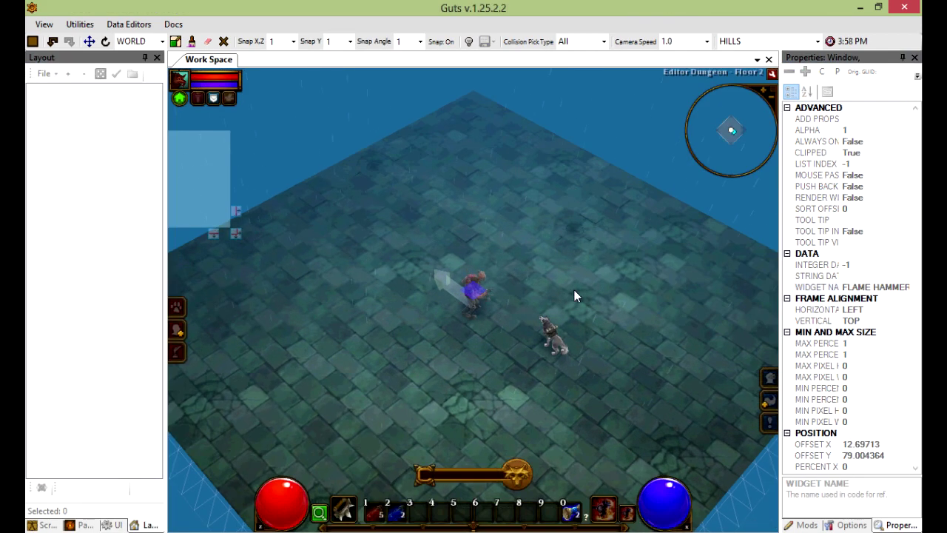
mouse_move(605, 515)
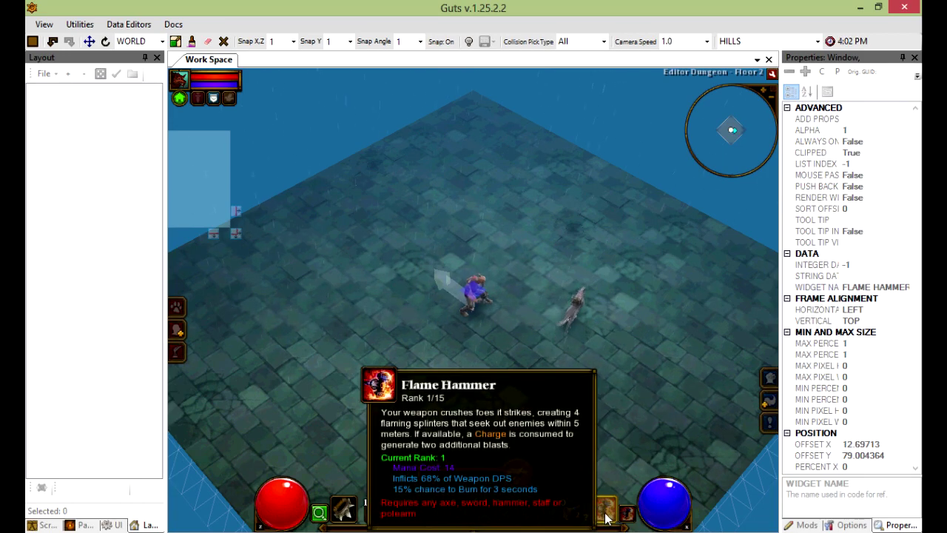
left_click(770, 400)
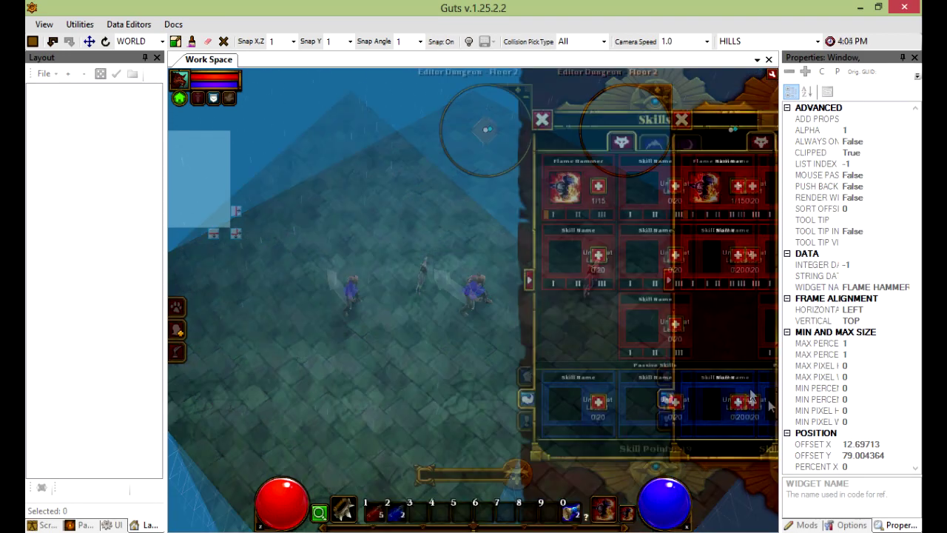
mouse_move(572, 185)
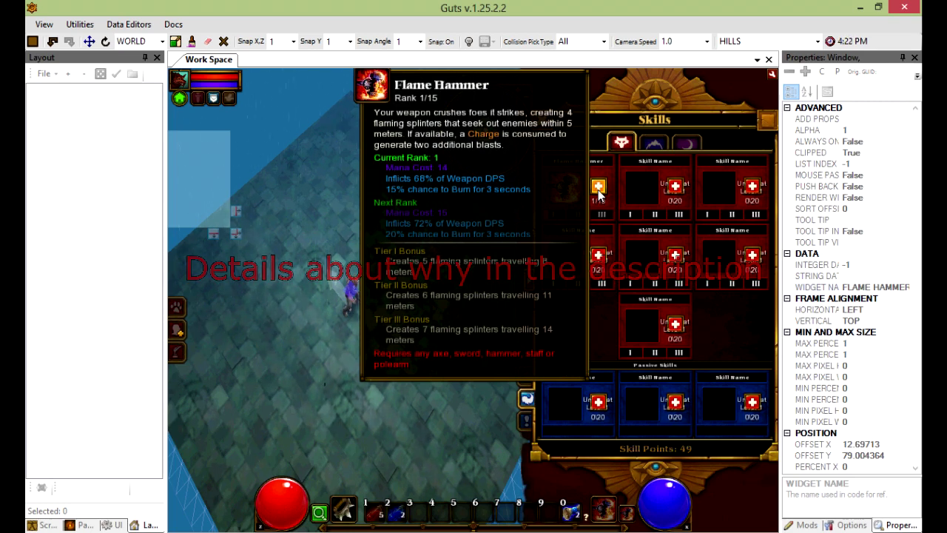
left_click(542, 120)
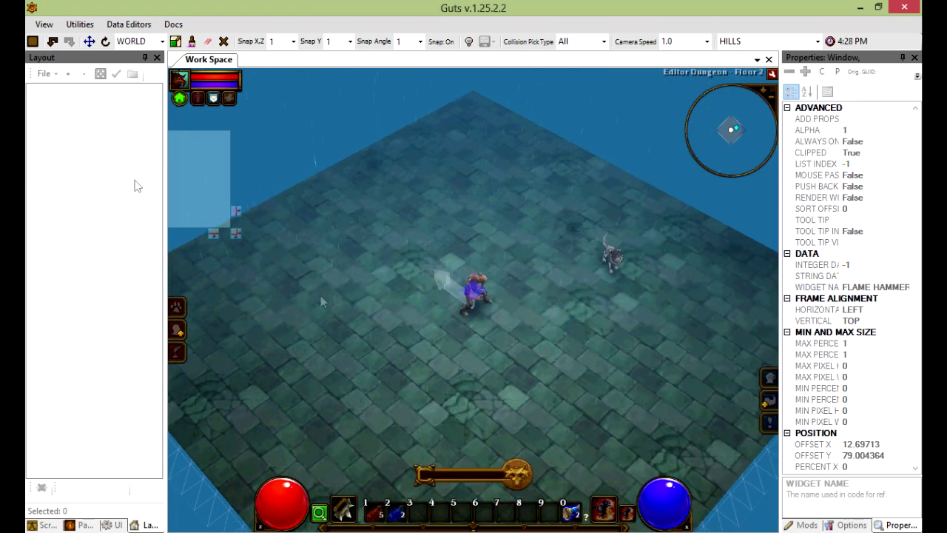
left_click(33, 41)
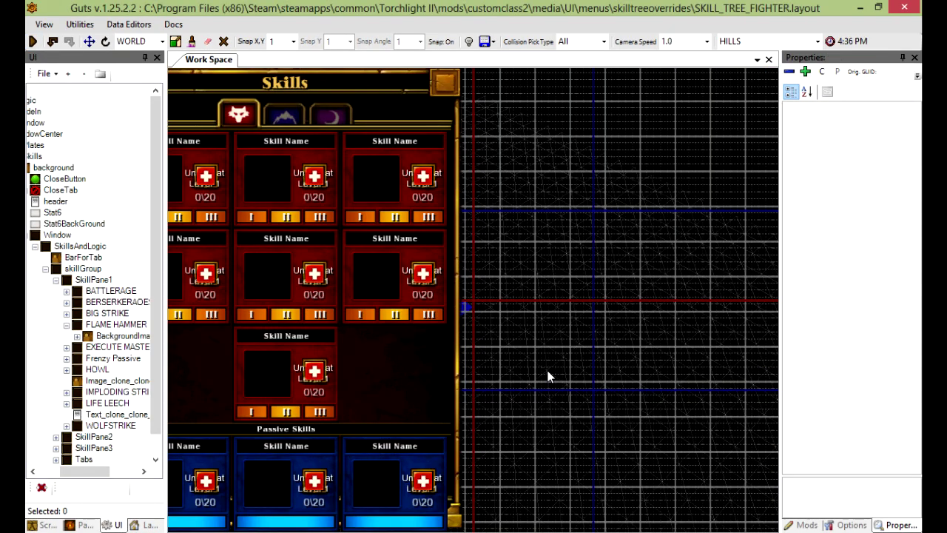
Step: Build customclass2 into customclass2.mod with Mod > Package and Publish
left_click(805, 524)
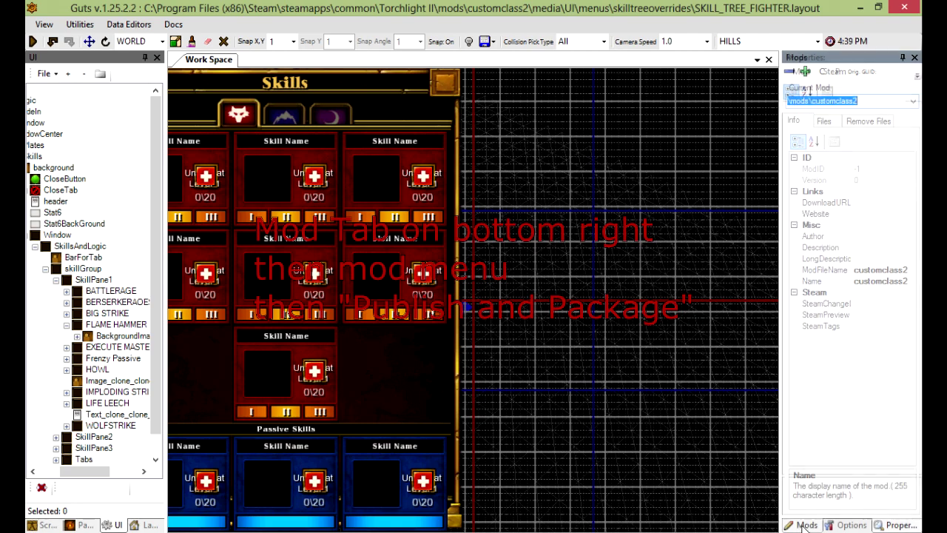
left_click(801, 71)
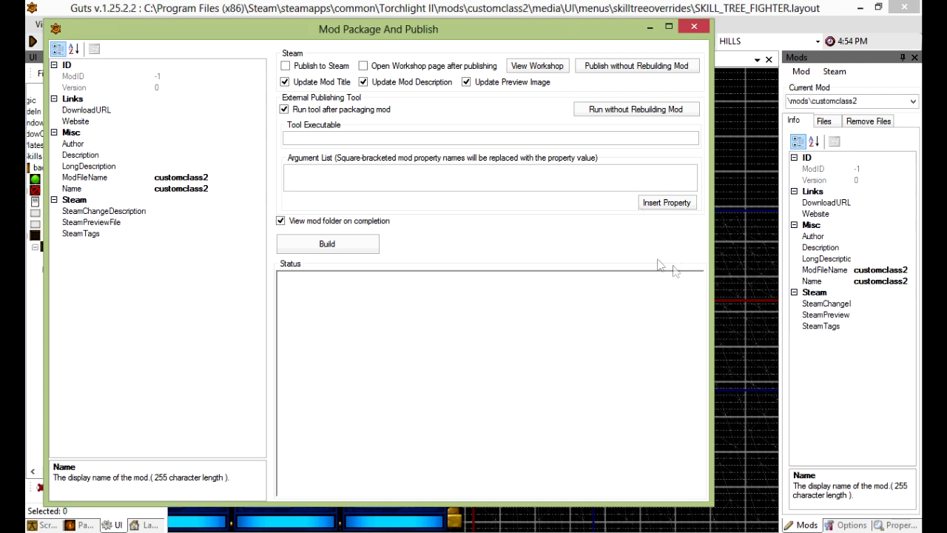
left_click(340, 246)
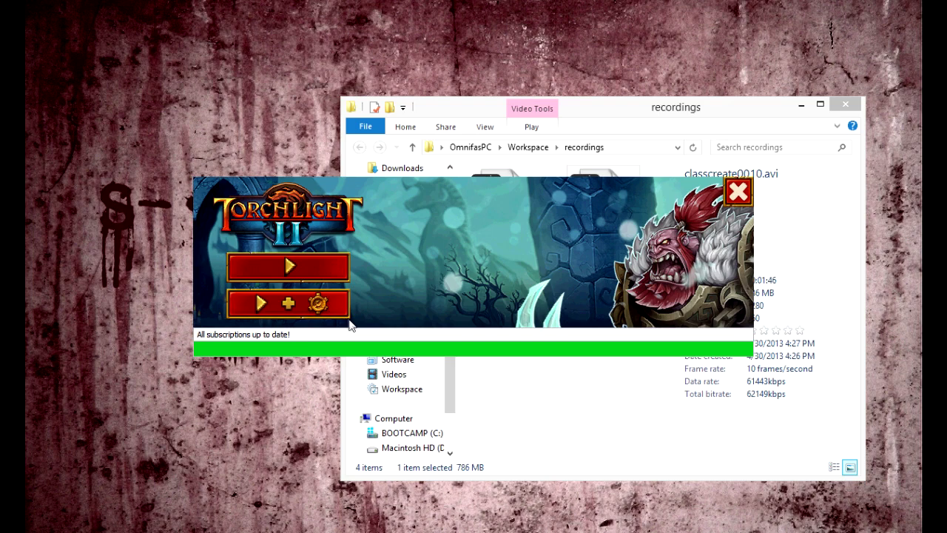
Step: Tick customclass2 as the only mod in ModLauncher and launch Torchlight II
left_click(332, 310)
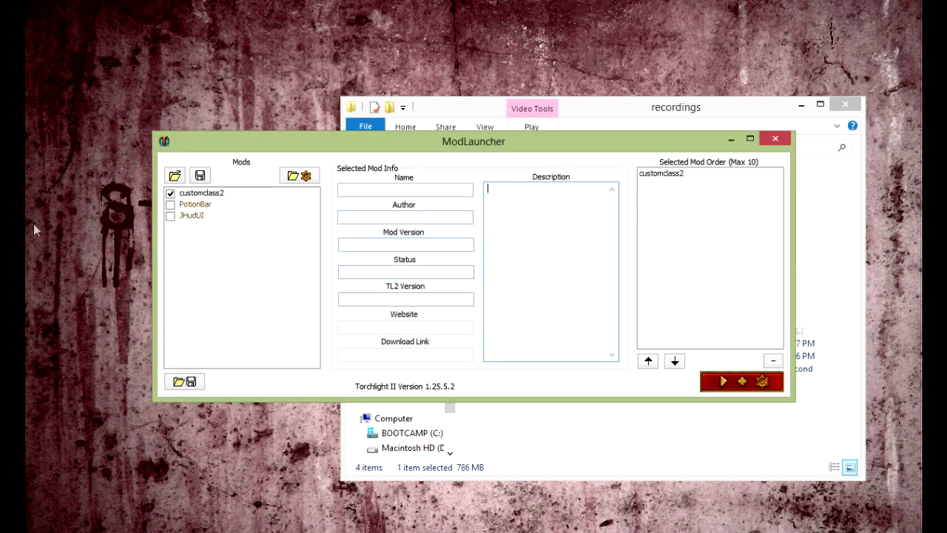
left_click(171, 194)
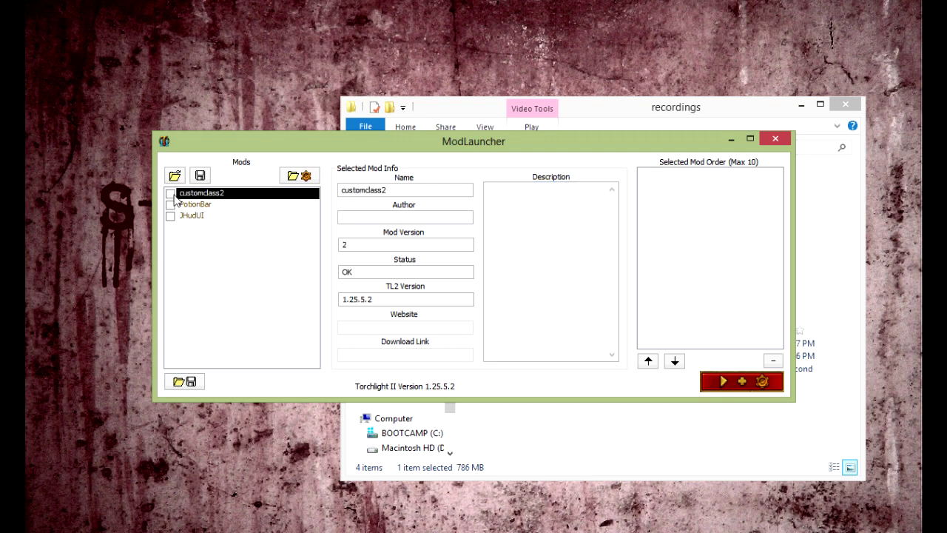
left_click(171, 194)
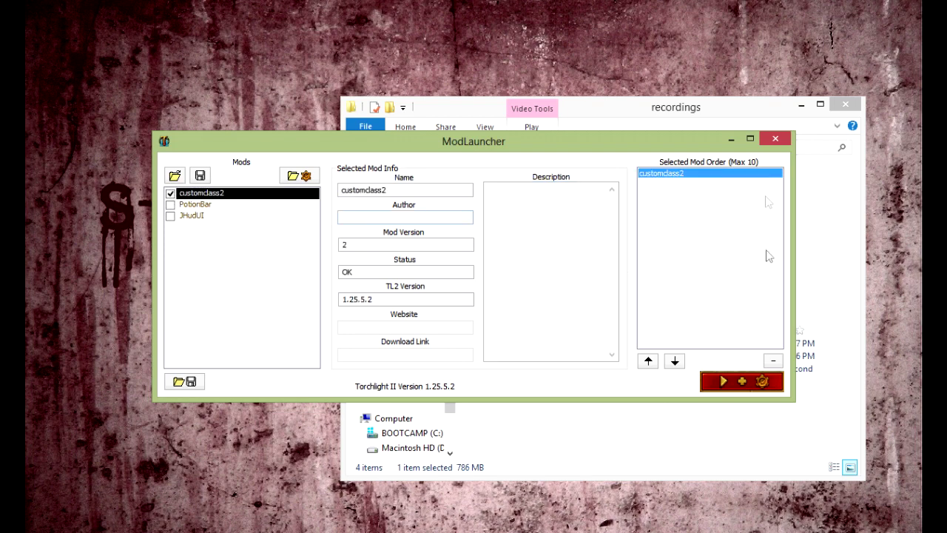
left_click(738, 379)
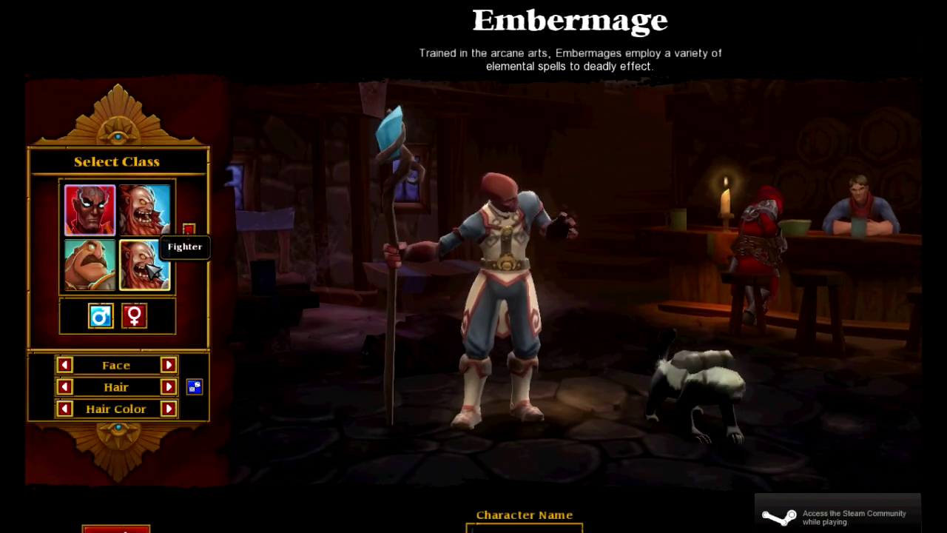
Step: Create a male Fighter with a new face, mohawk hairstyle and dark hair colour
left_click(151, 271)
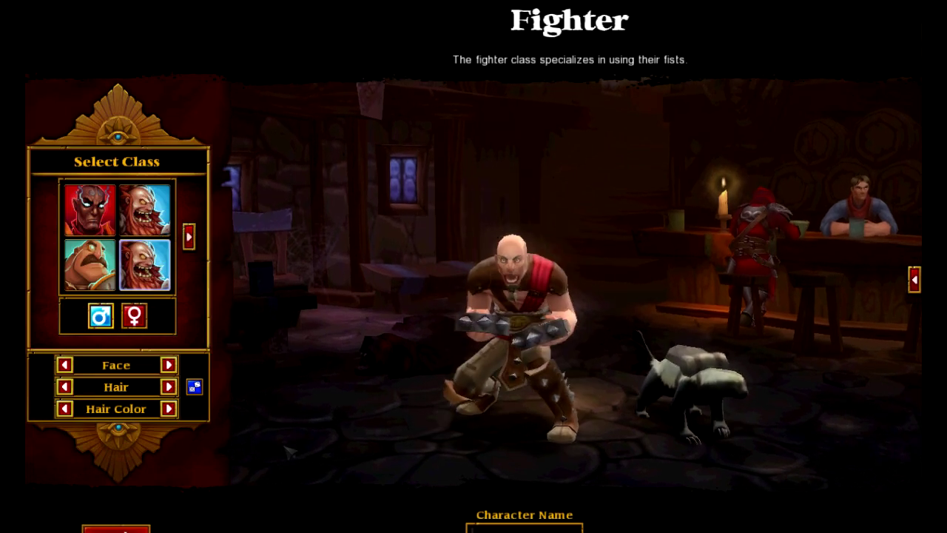
left_click(136, 317)
left_click(103, 318)
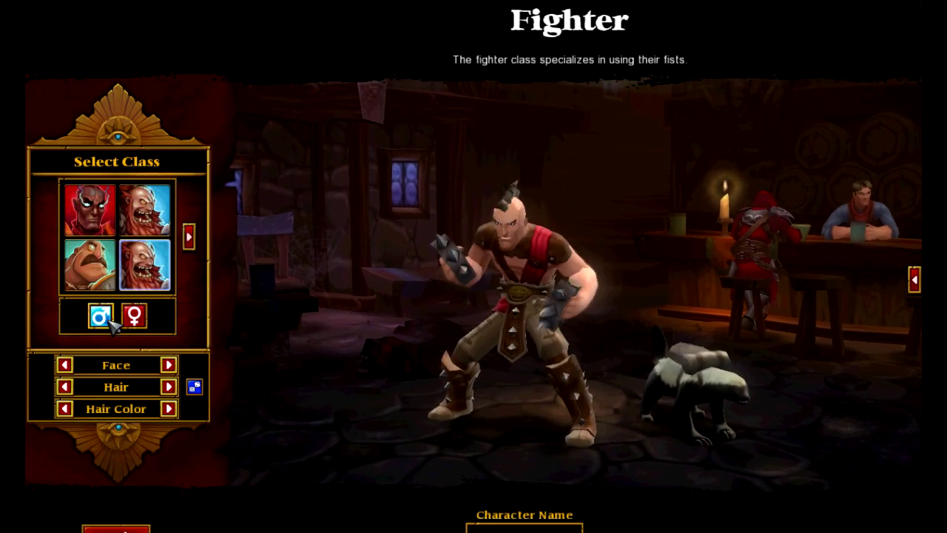
left_click(169, 366)
left_click(169, 365)
left_click(169, 366)
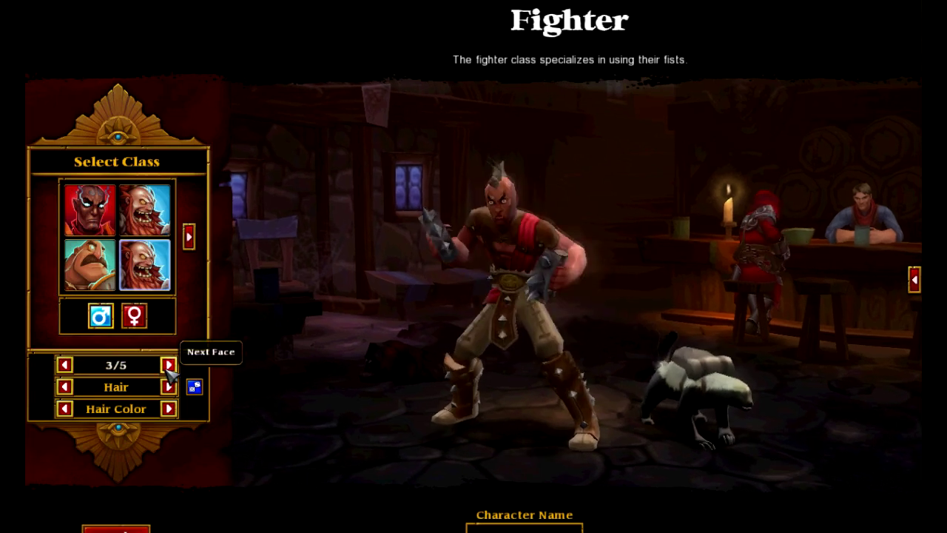
left_click(169, 387)
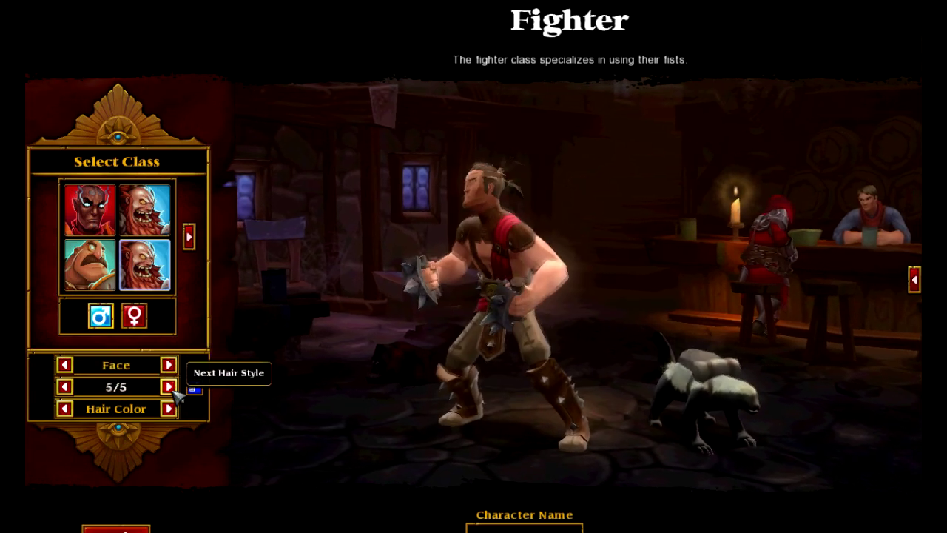
left_click(169, 387)
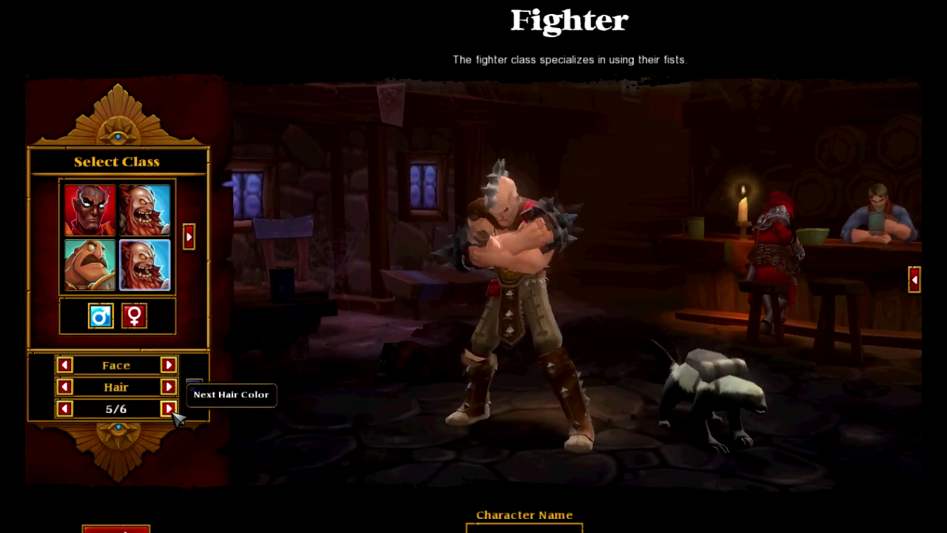
left_click(172, 412)
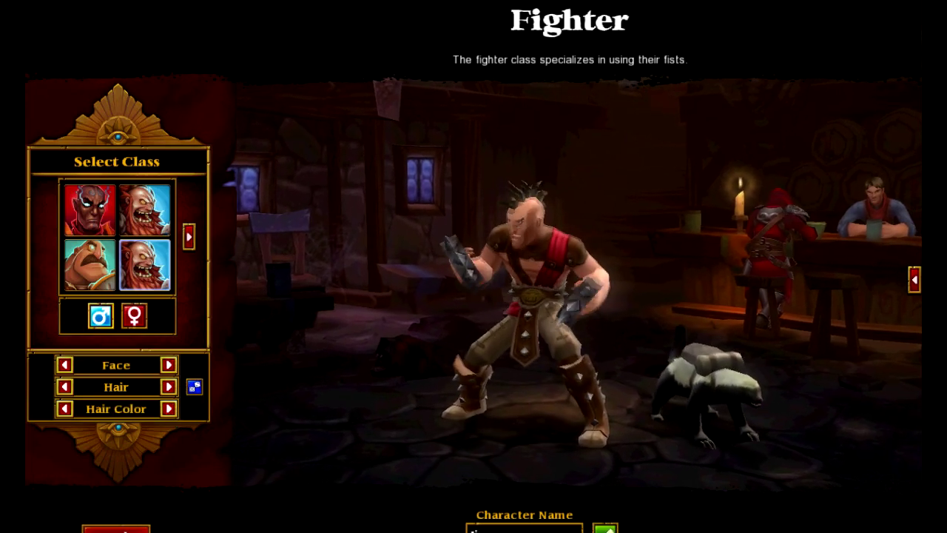
Step: Confirm the character and start a single-player game on Normal difficulty
key("Return")
key("Return")
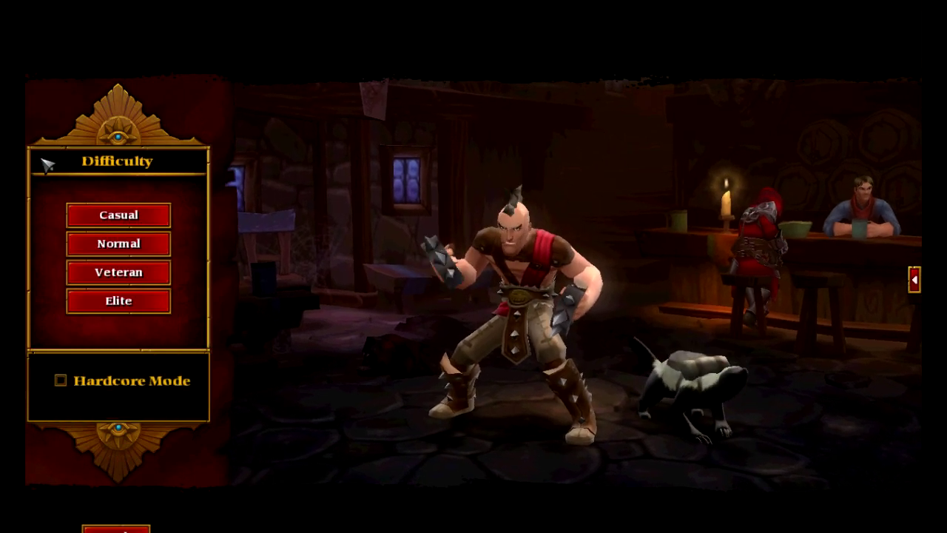
left_click(142, 249)
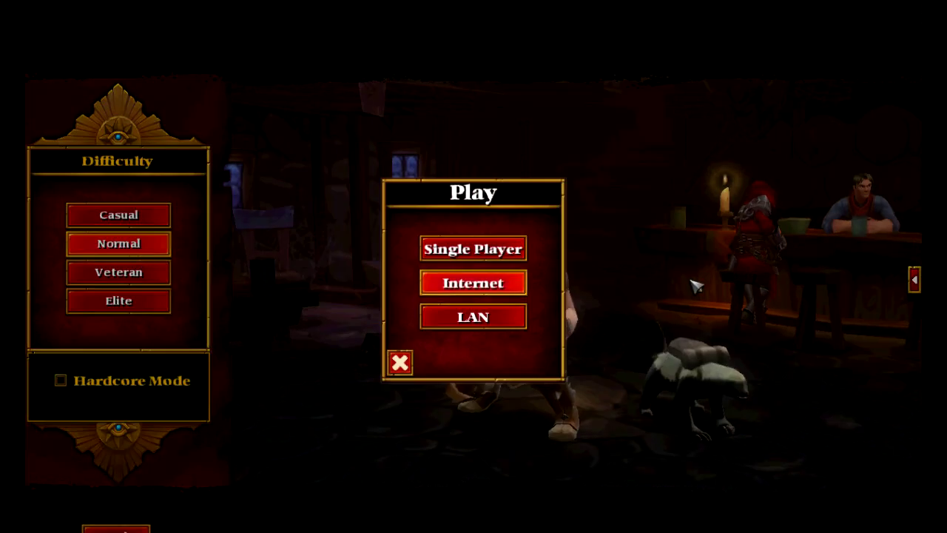
left_click(491, 255)
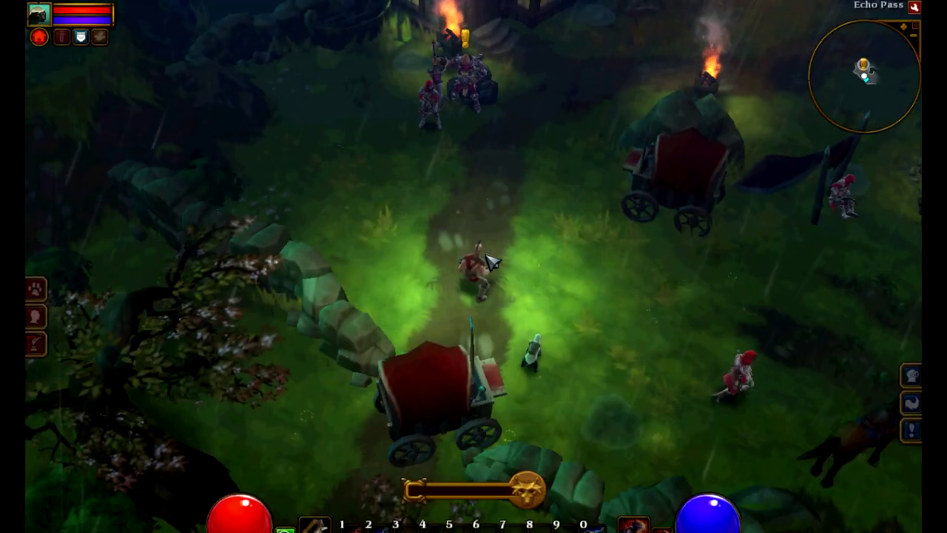
Step: Walk the Fighter around the Echo Pass camp
left_click(518, 203)
left_click(376, 285)
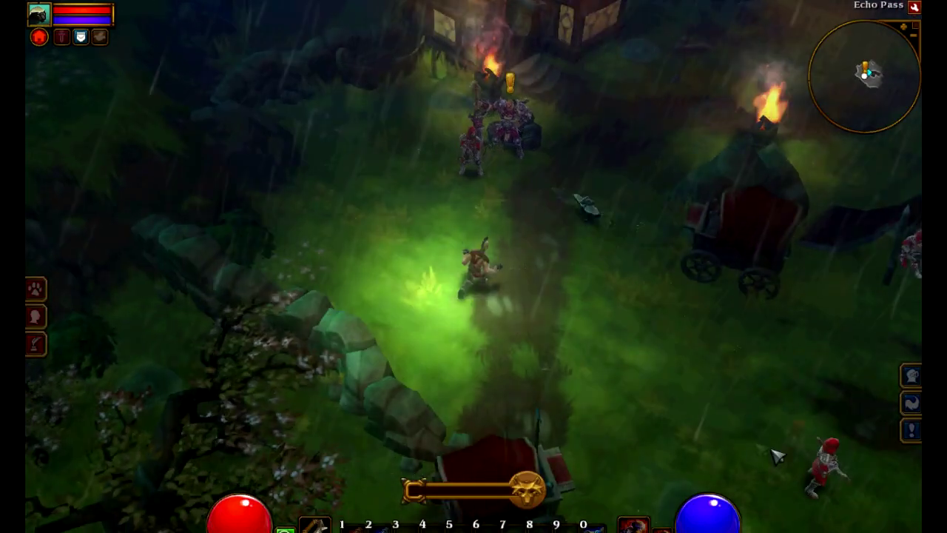
left_click(554, 321)
left_click(406, 233)
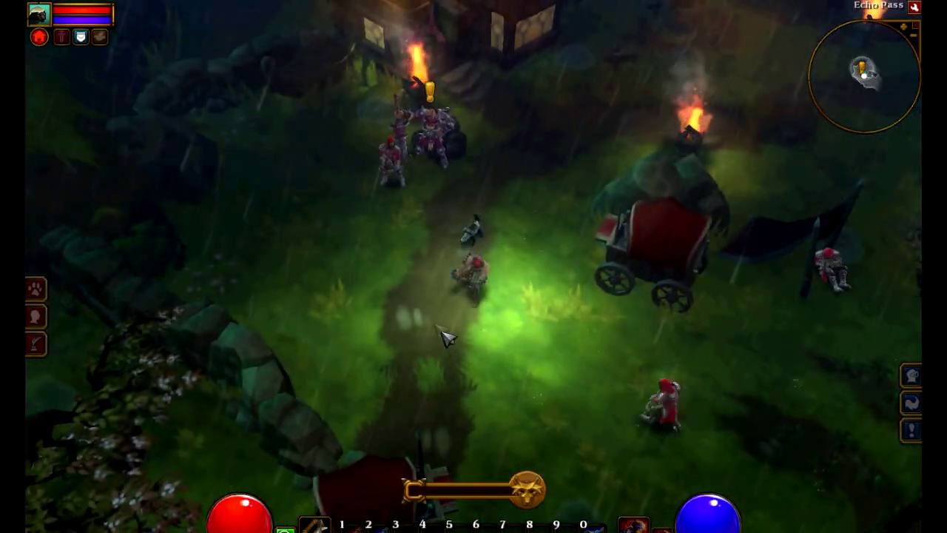
left_click(381, 303)
left_click(599, 349)
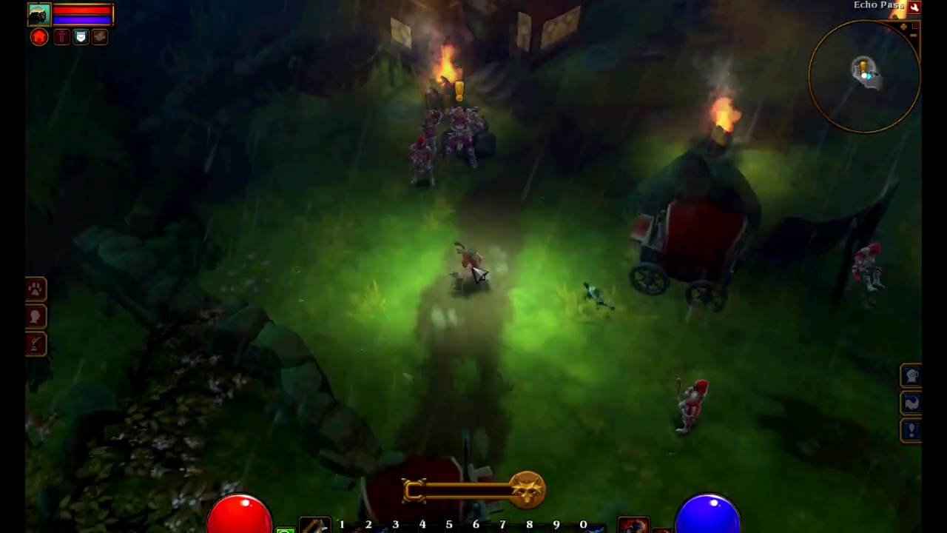
left_click(444, 348)
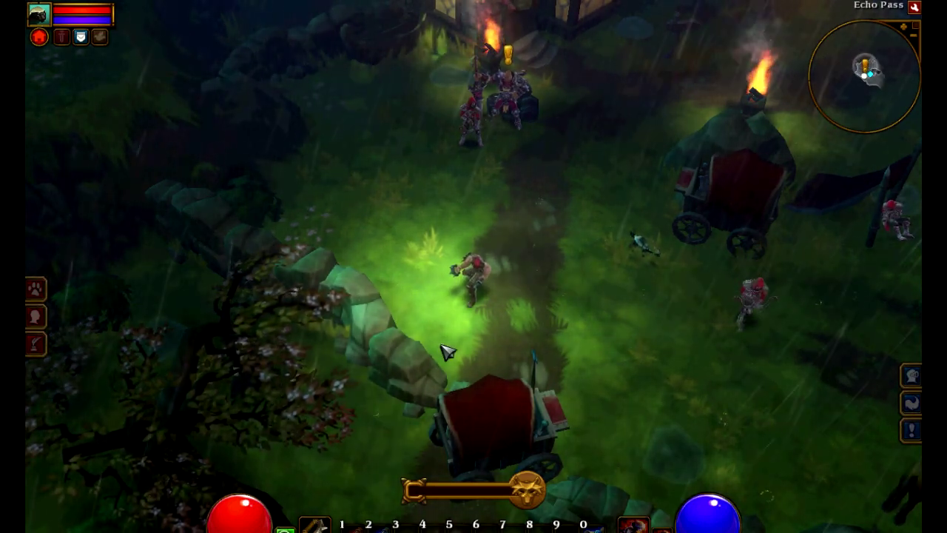
left_click(596, 185)
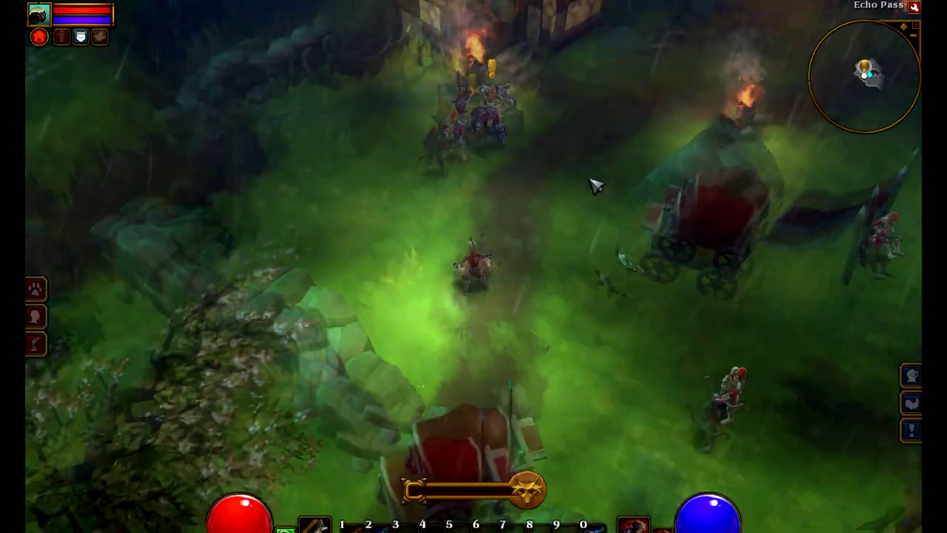
left_click(681, 348)
left_click(755, 343)
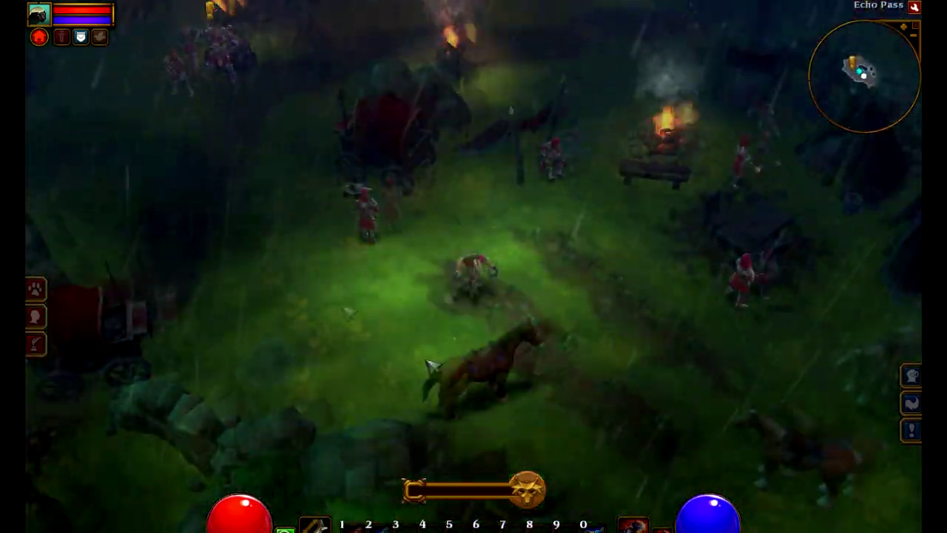
left_click(334, 195)
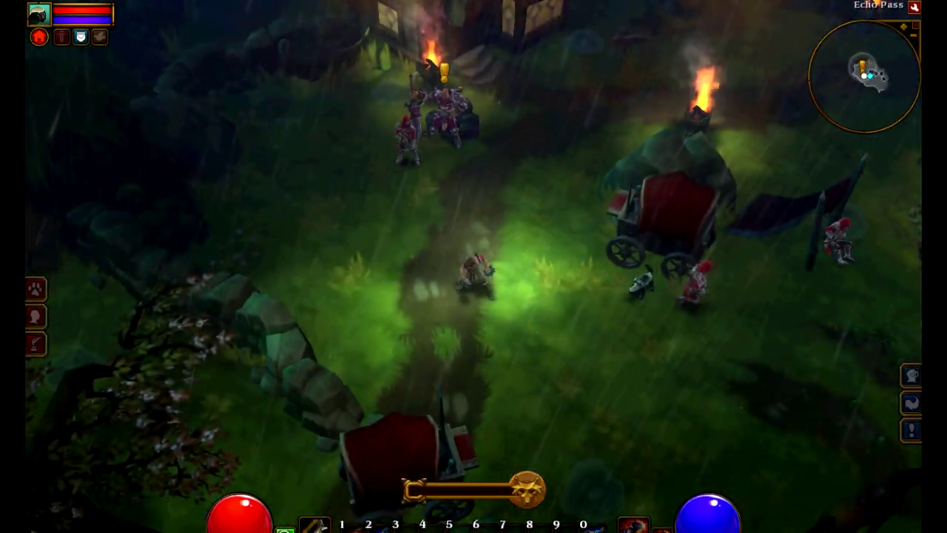
Step: Check Flame Hammer in the skill assignment popup, then save and quit the game
left_click(633, 524)
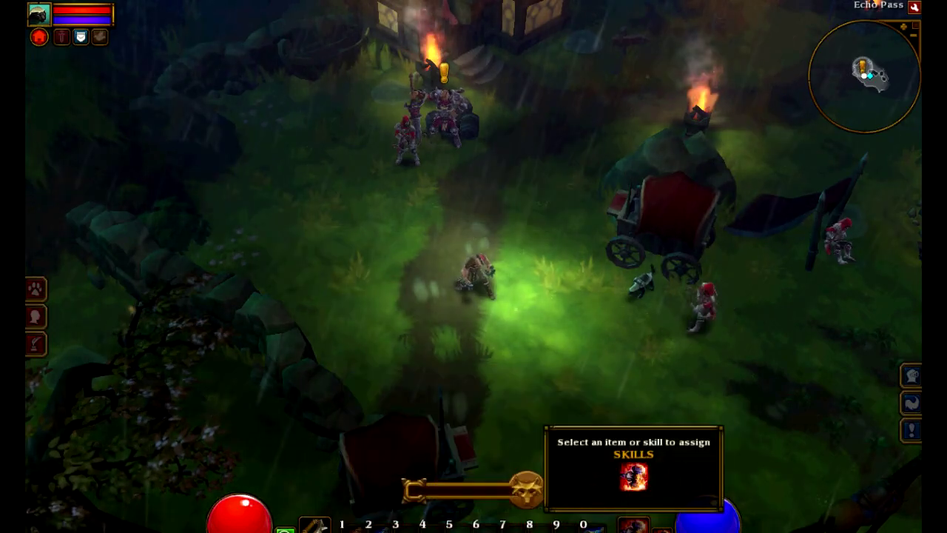
left_click(634, 478)
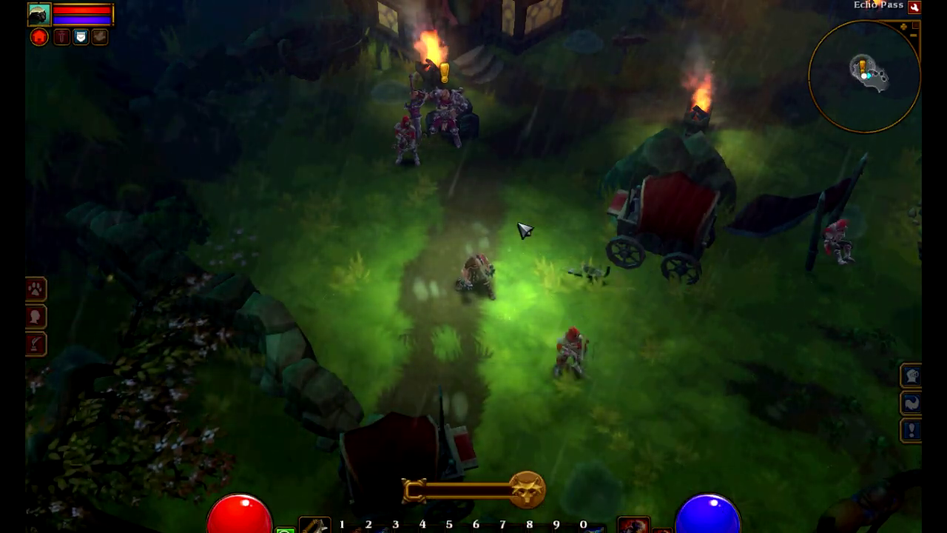
scroll(524, 231, "up", 3)
key("Escape")
key("Escape")
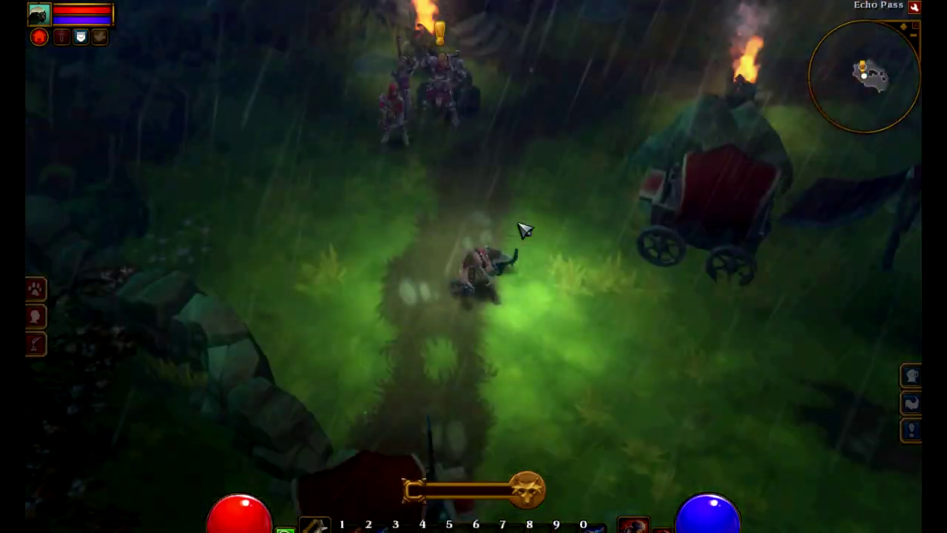
key("Escape")
key("Escape")
key("Escape")
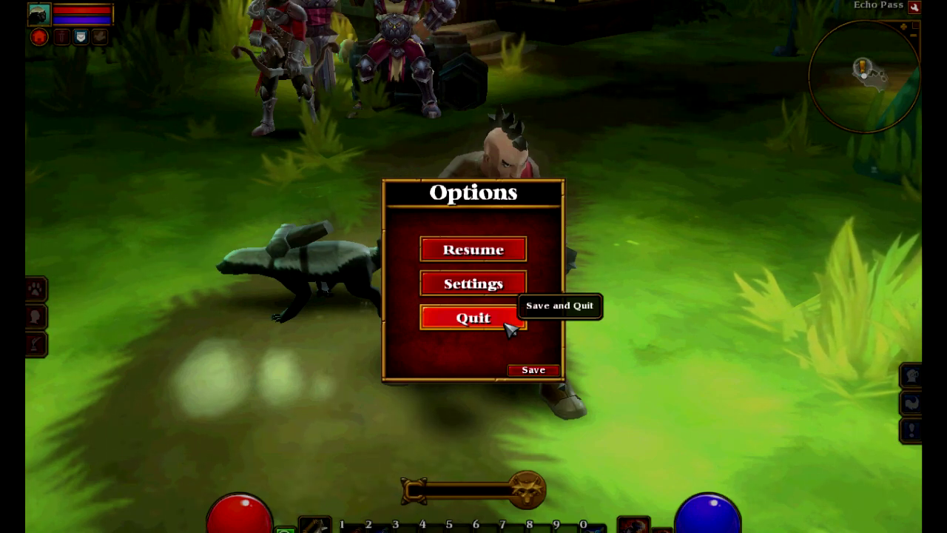
left_click(507, 324)
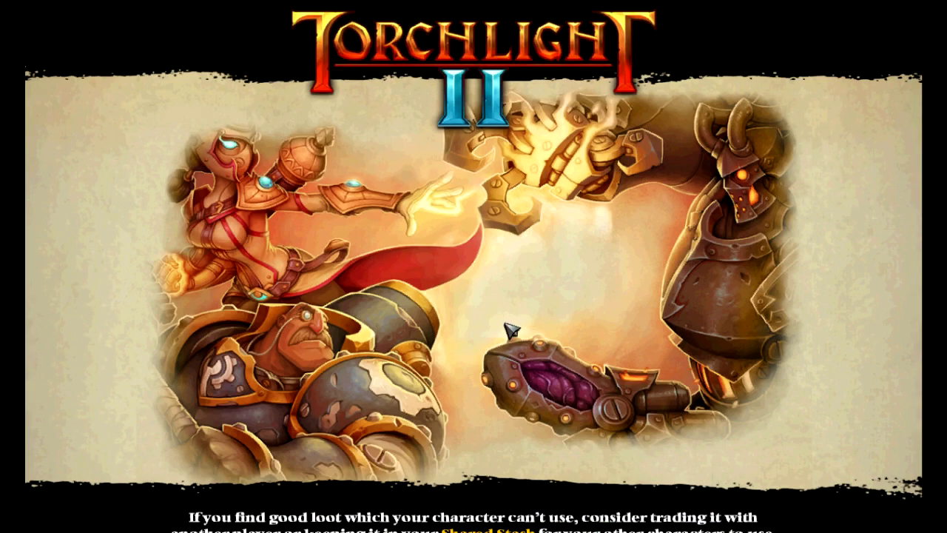